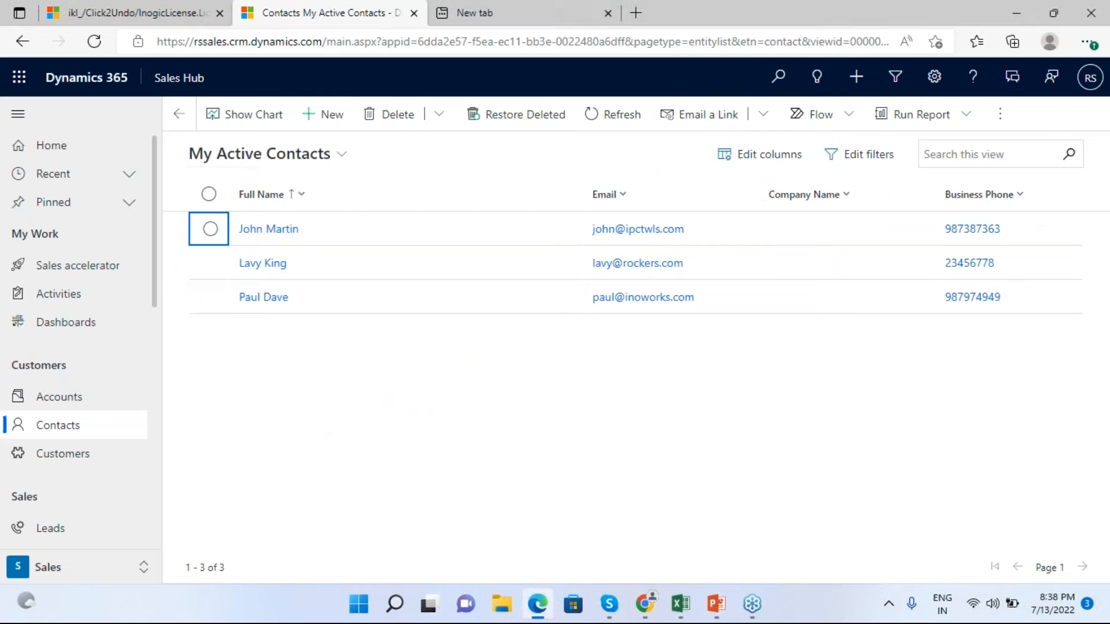
Step: Switch to Chrome, look over the Click2Clone templates list, and bring up the quote "Interested in Click2Clone - Live"
{"action": "left_click", "coordinate": [645, 604]}
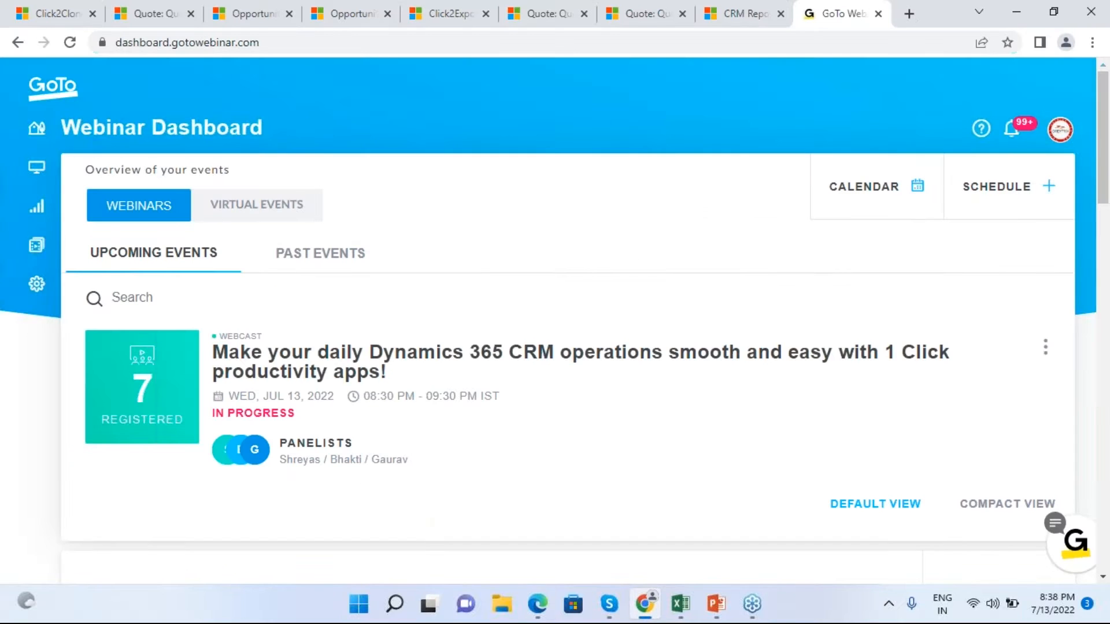
{"action": "left_click", "coordinate": [51, 13]}
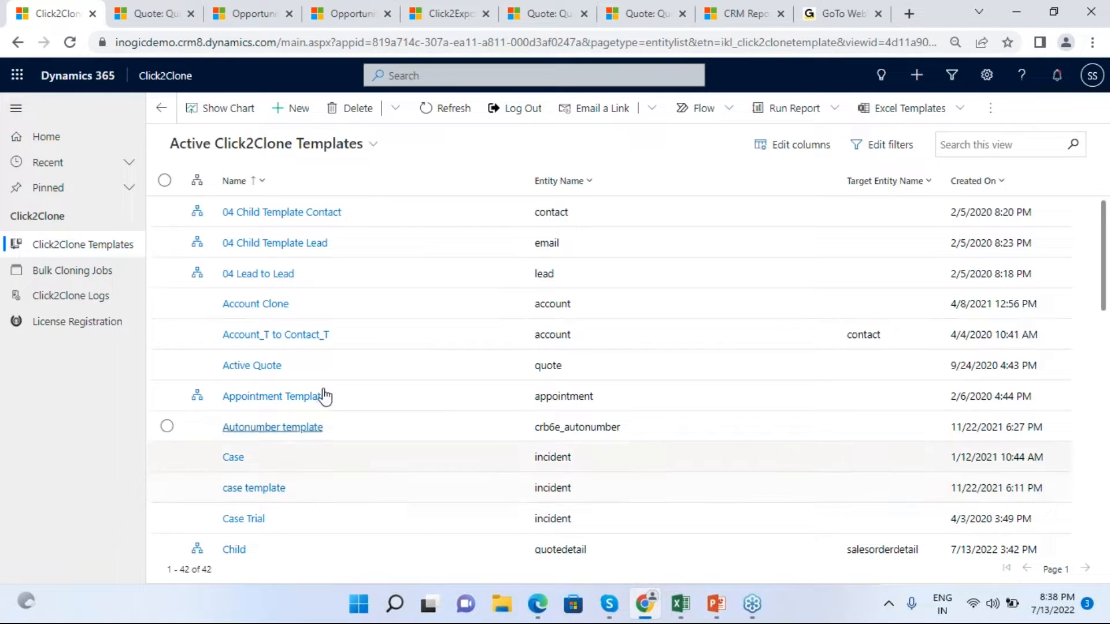
{"action": "left_click", "coordinate": [138, 17]}
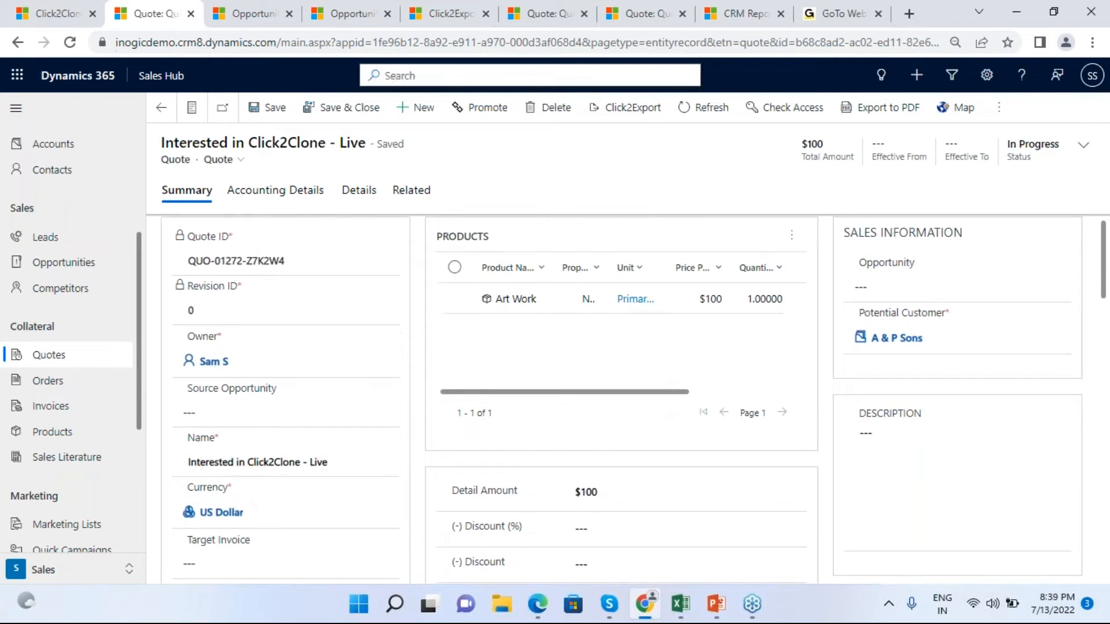
{"action": "left_click_drag", "start_coordinate": [649, 399], "coordinate": [663, 398]}
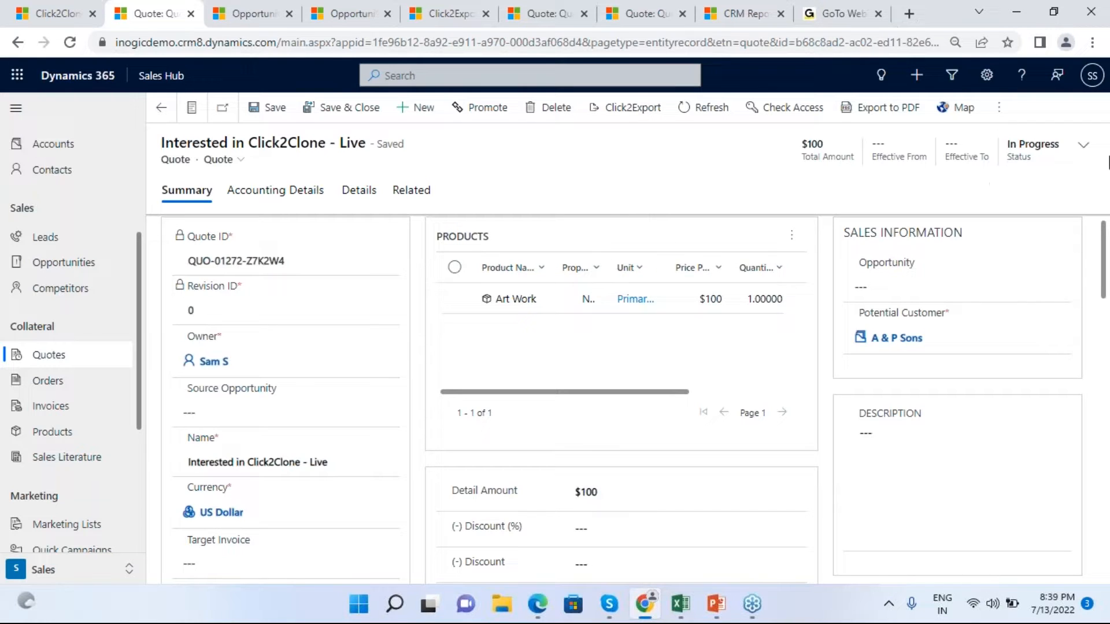
Step: Start Click2Clone on the quote and choose the Quote template with 5 copies
{"action": "left_click", "coordinate": [997, 109]}
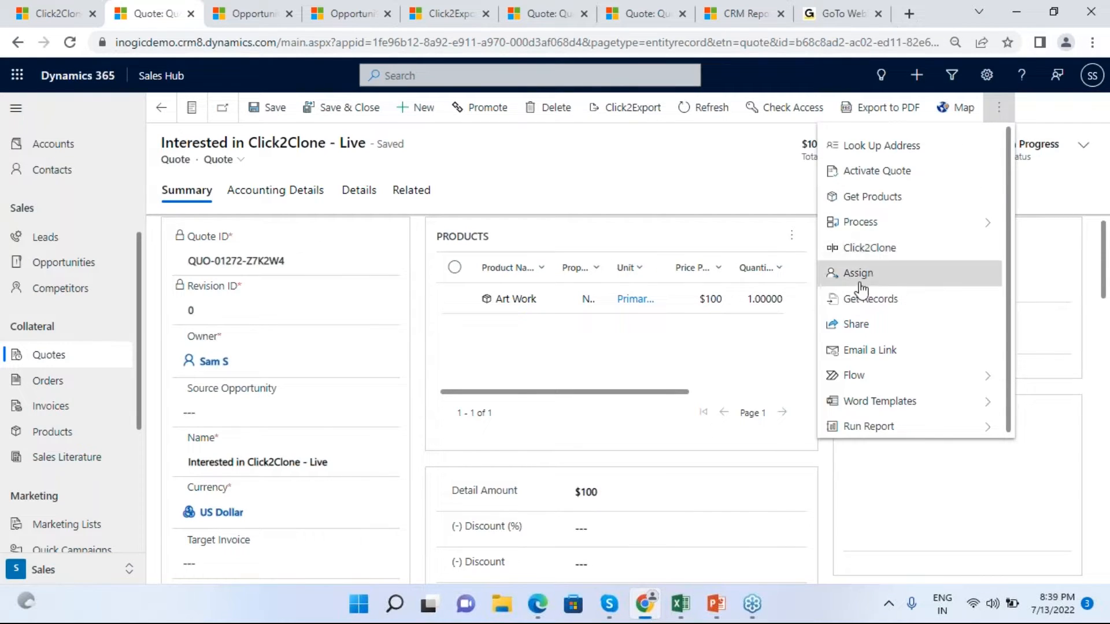
{"action": "left_click", "coordinate": [873, 250]}
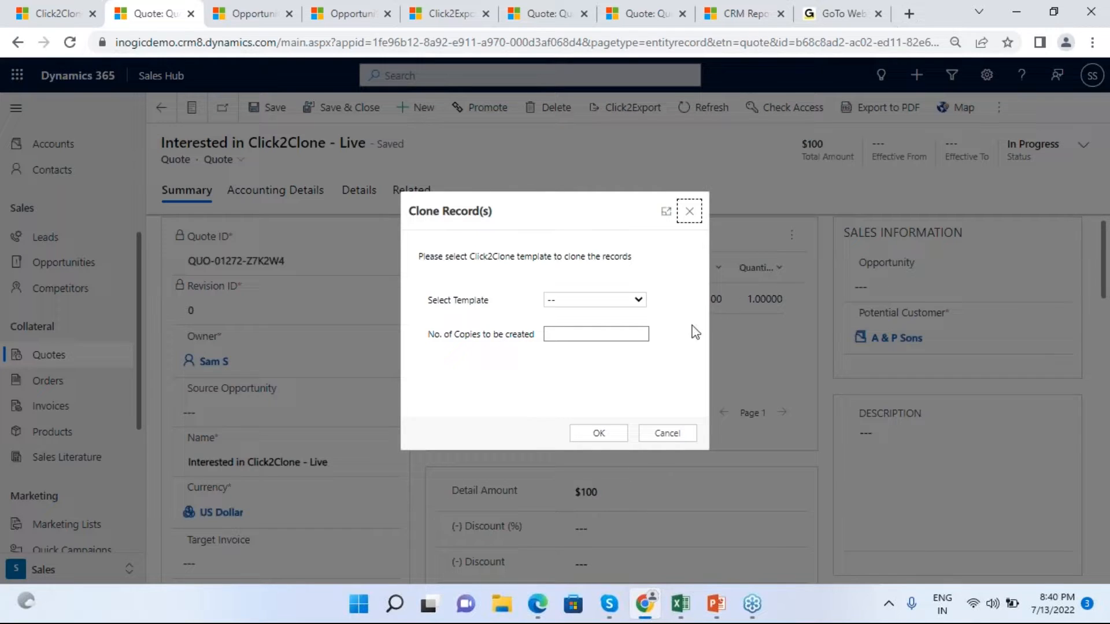
{"action": "left_click", "coordinate": [573, 339]}
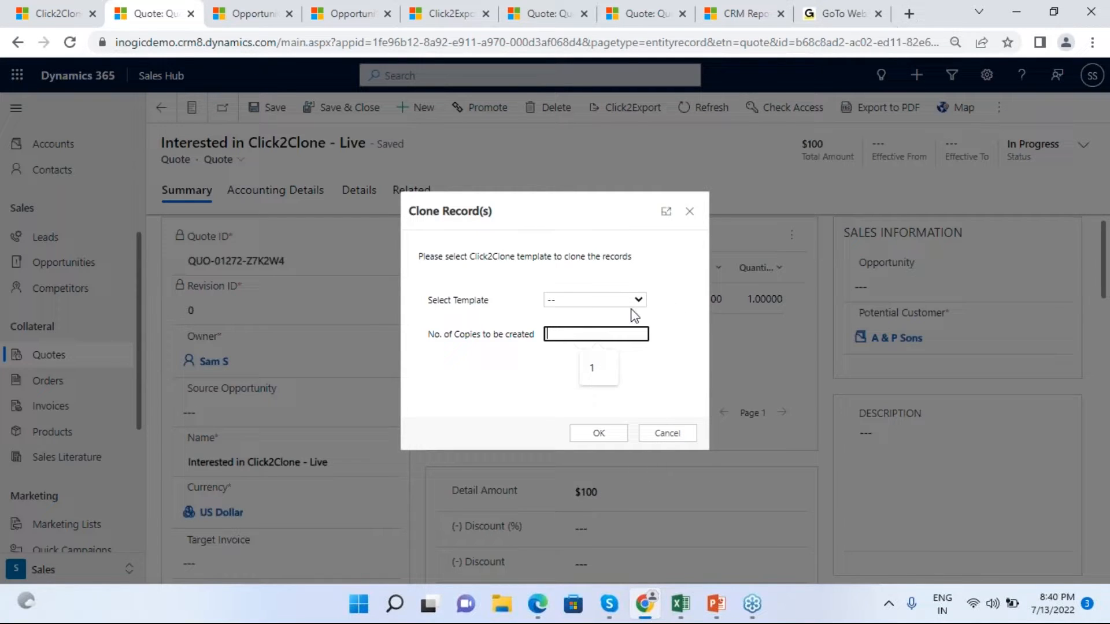
{"action": "left_click", "coordinate": [486, 377]}
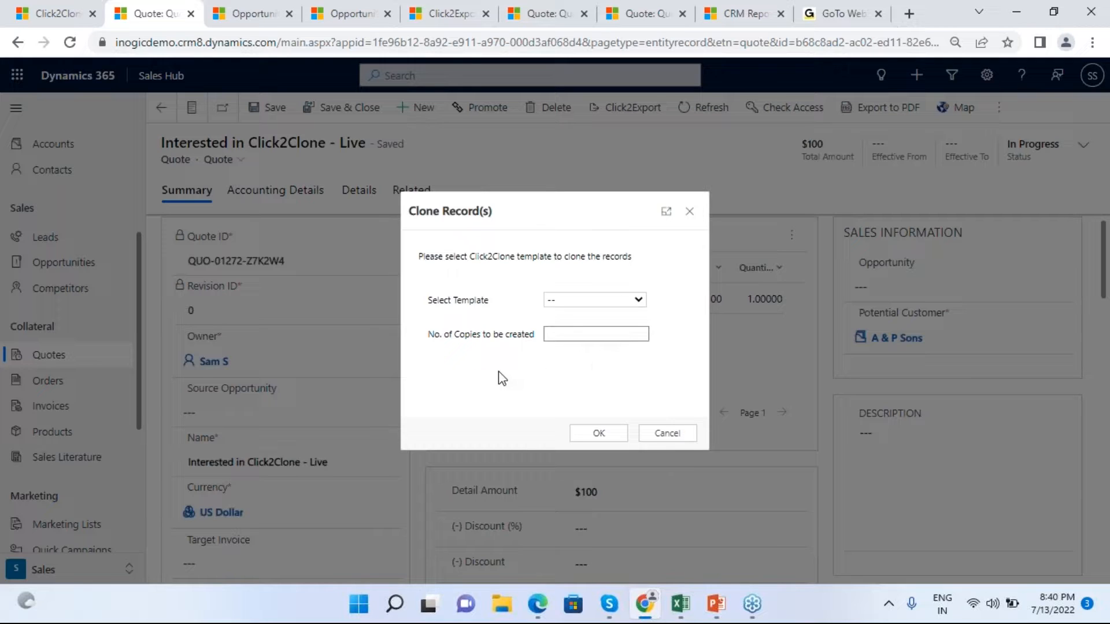
{"action": "left_click", "coordinate": [576, 334]}
{"action": "type", "text": "1"}
{"action": "left_click", "coordinate": [618, 301]}
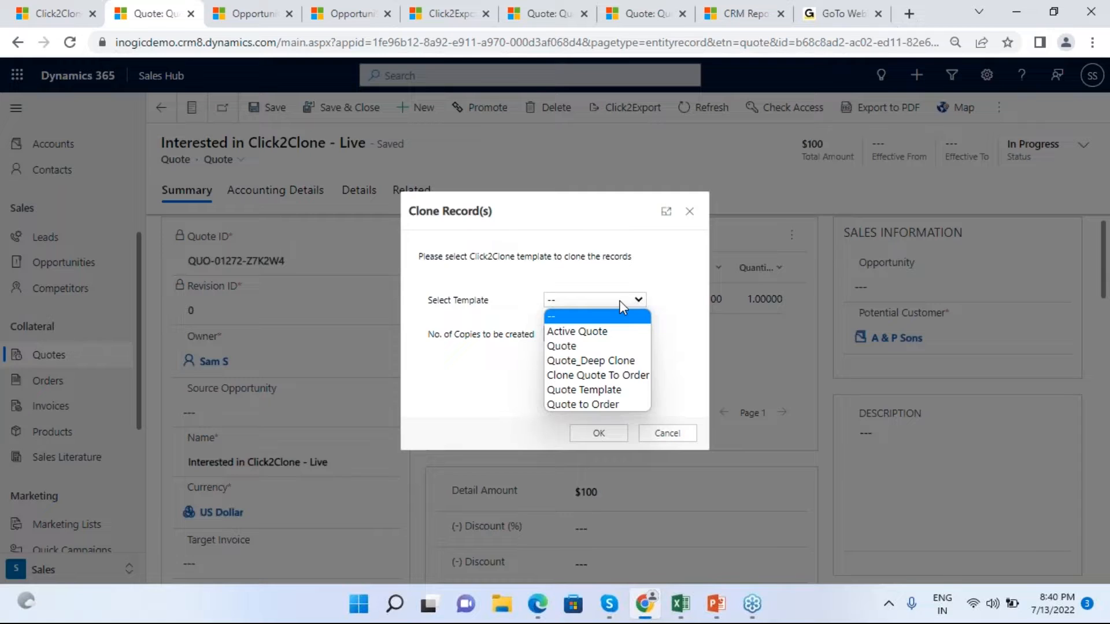
{"action": "left_click", "coordinate": [615, 347]}
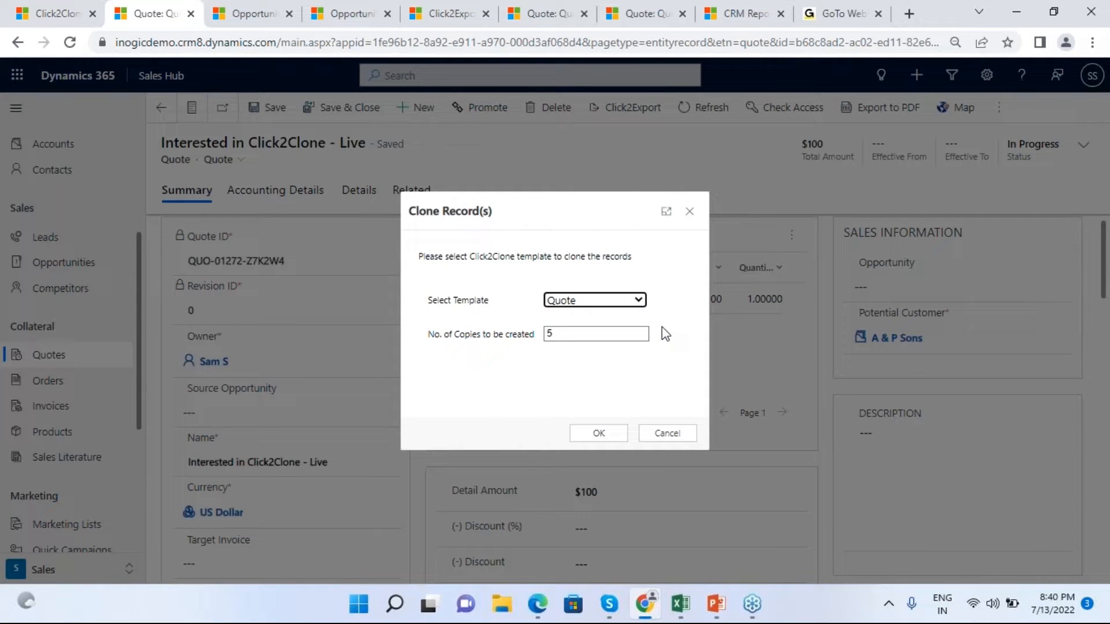
Step: Set the number of copies to 1, run the clone, and agree to leave the page for the cloned quote
{"action": "left_click", "coordinate": [599, 336]}
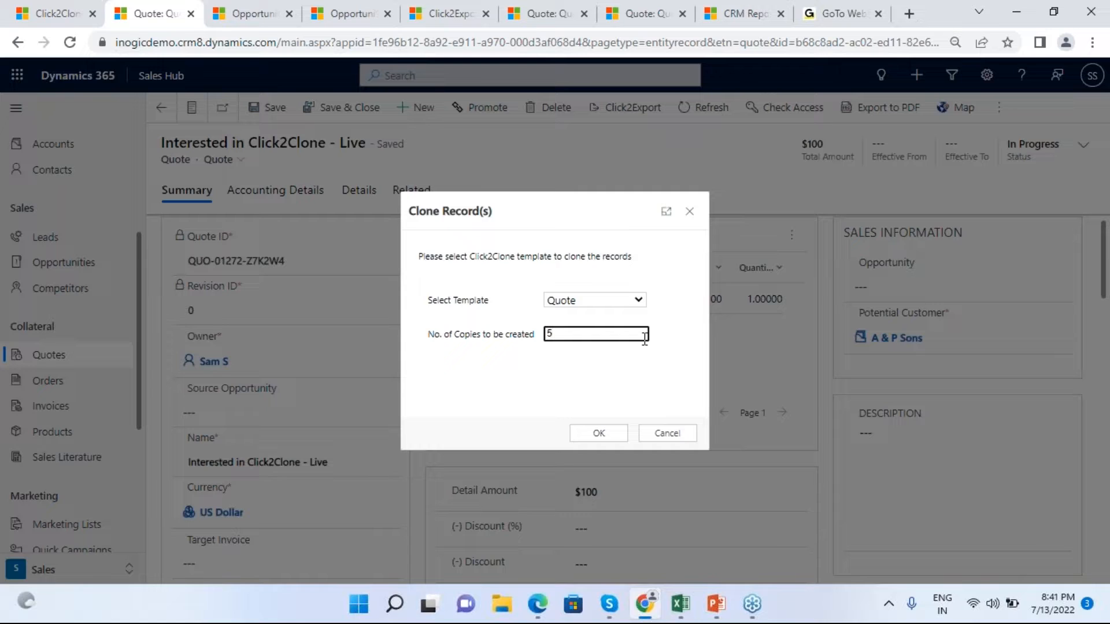
{"action": "key", "text": "BackSpace"}
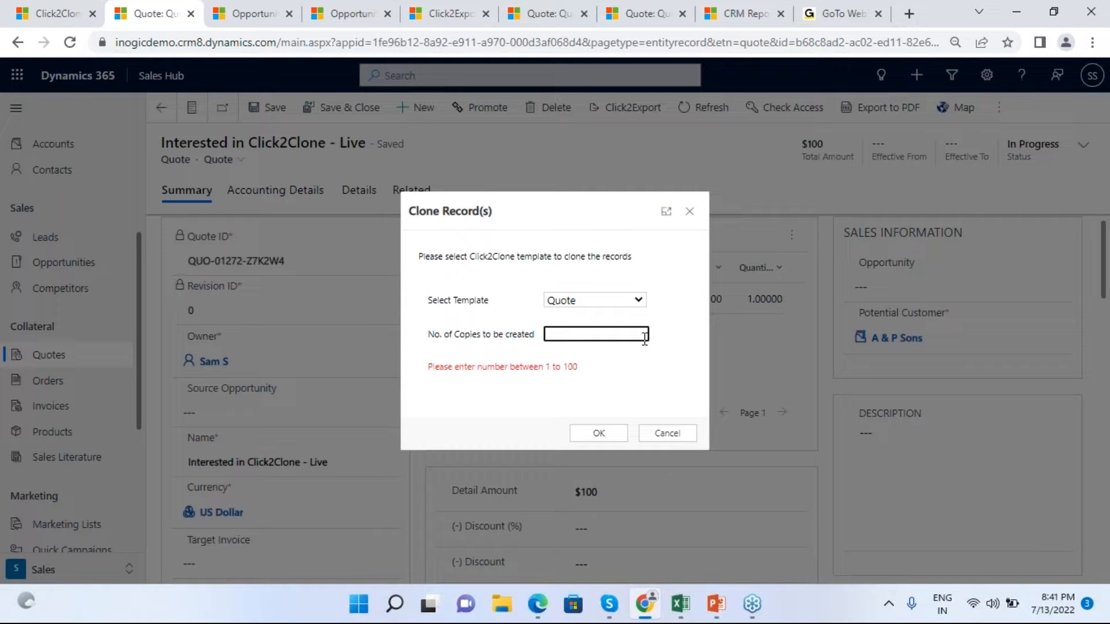
{"action": "type", "text": "1"}
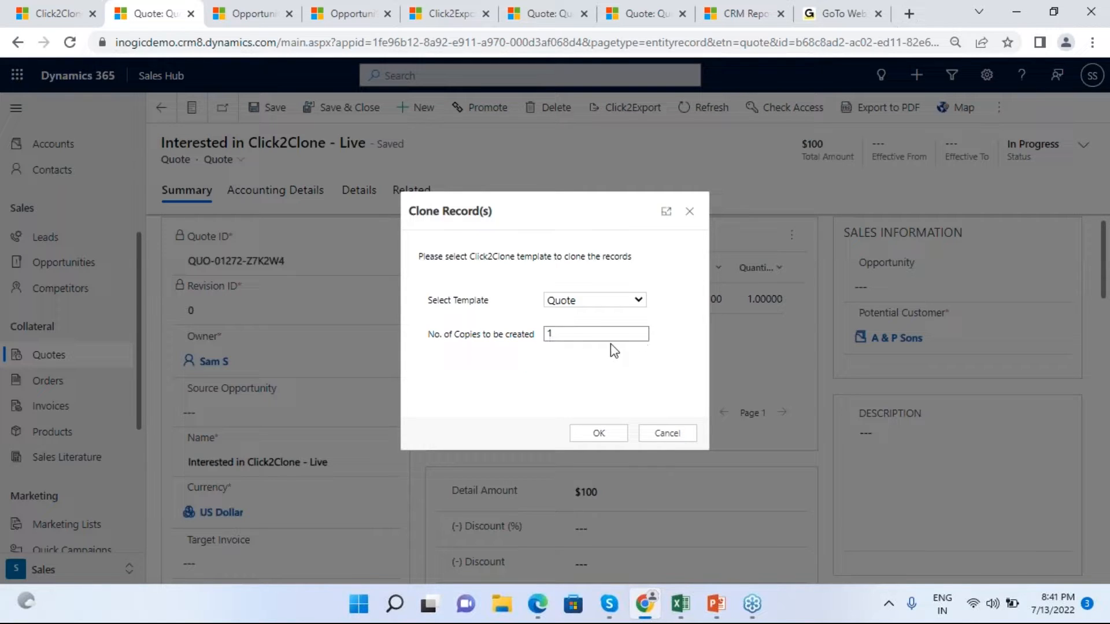
{"action": "left_click", "coordinate": [611, 437]}
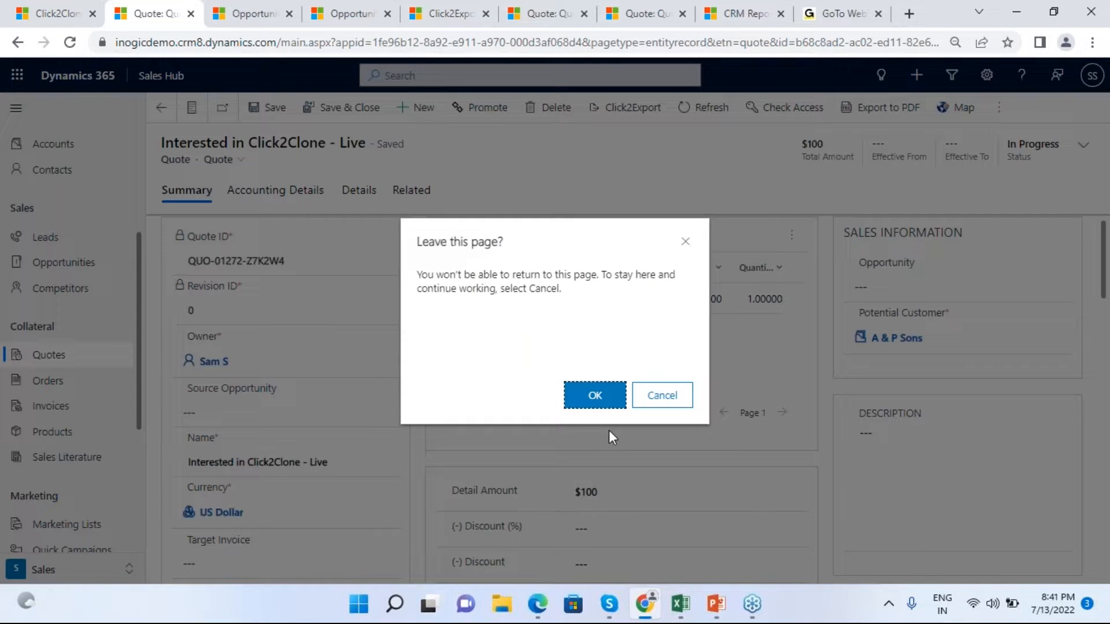
{"action": "left_click", "coordinate": [598, 395]}
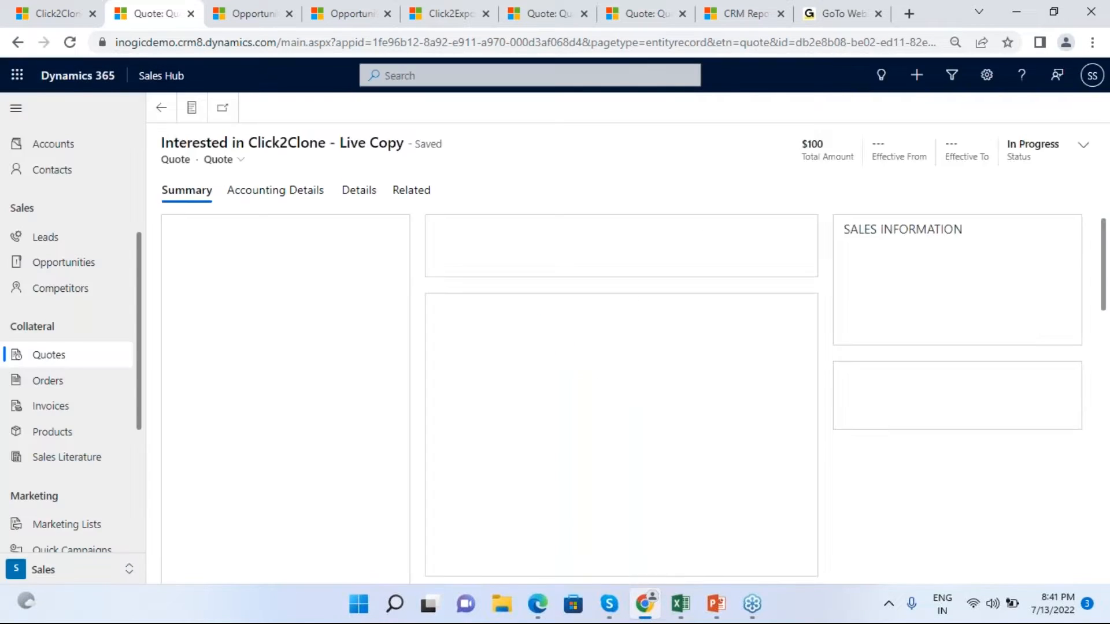
Step: Examine the cloned quote's name, summary fields and product lines
{"action": "scroll", "coordinate": [578, 376], "scroll_direction": "down", "scroll_amount": 2}
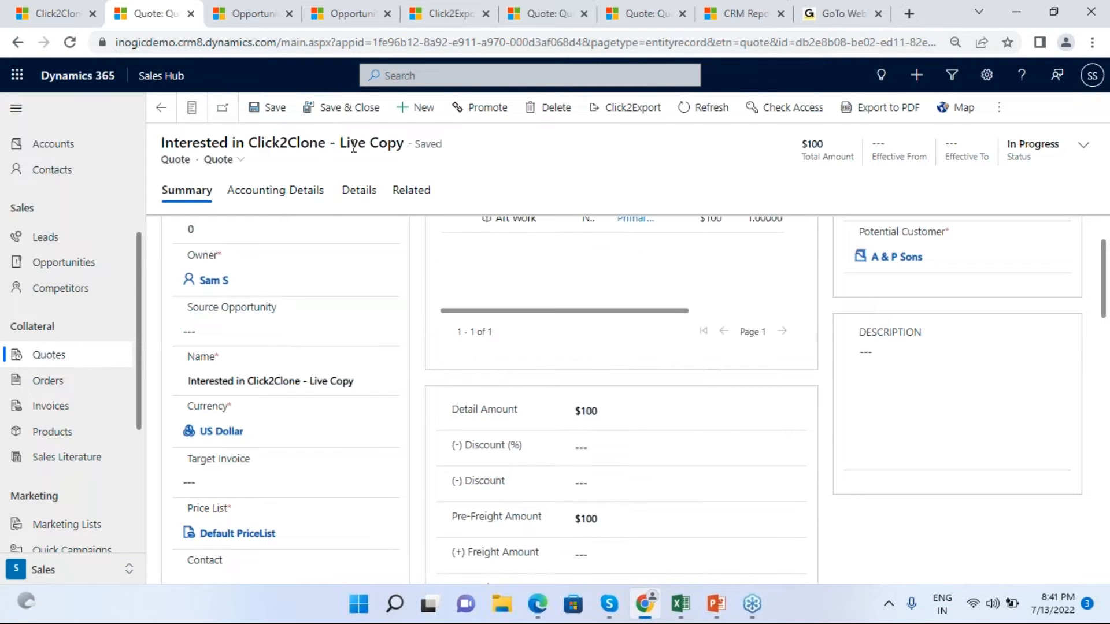
{"action": "left_click_drag", "start_coordinate": [404, 146], "coordinate": [378, 145]}
{"action": "left_click", "coordinate": [652, 369]}
{"action": "scroll", "coordinate": [660, 385], "scroll_direction": "up", "scroll_amount": 2}
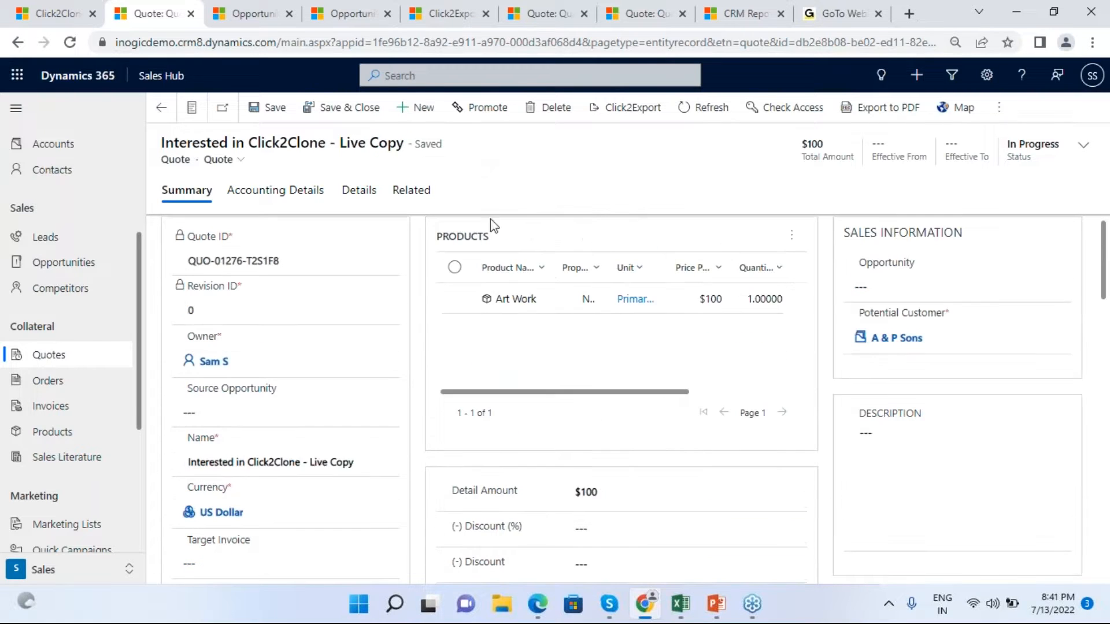
{"action": "left_click_drag", "start_coordinate": [530, 393], "coordinate": [562, 398]}
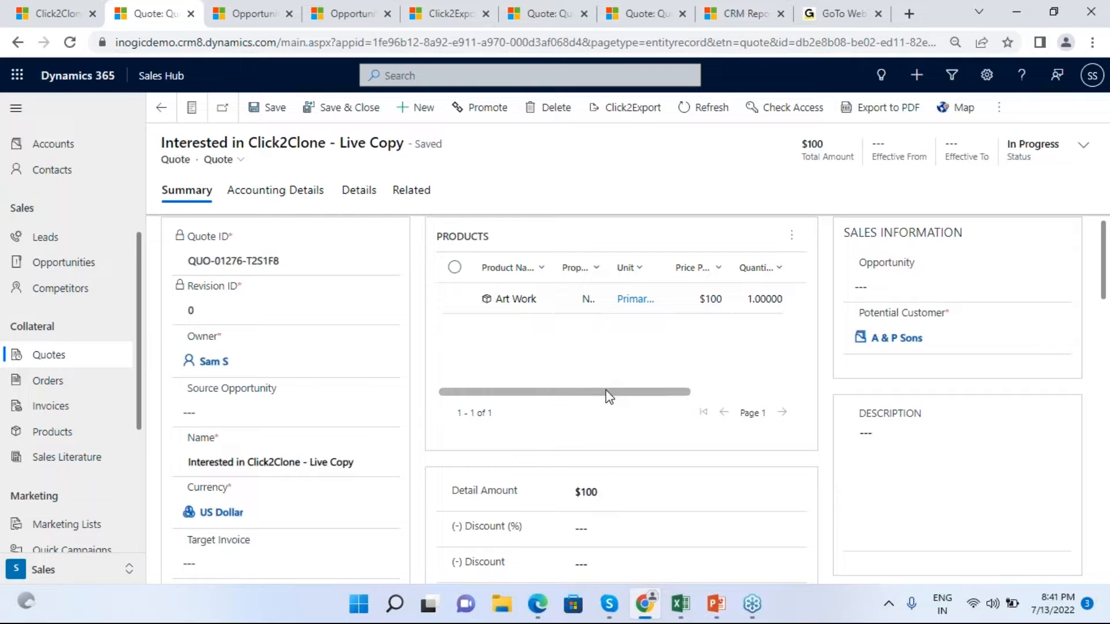
{"action": "mouse_move", "coordinate": [607, 392]}
{"action": "left_mouse_down"}
{"action": "mouse_move", "coordinate": [647, 397]}
{"action": "mouse_move", "coordinate": [619, 399]}
{"action": "left_mouse_up"}
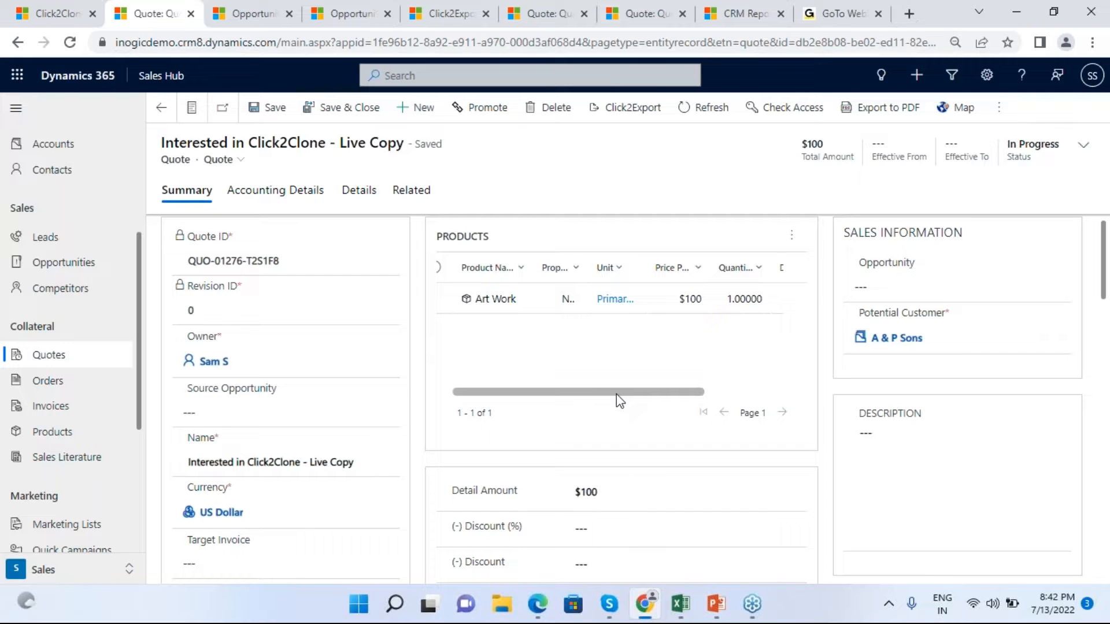
Step: Sort the list of all quotes by creation date from newer to older and open "Interested in Click2Clone - Live Copy"
{"action": "left_click", "coordinate": [102, 363]}
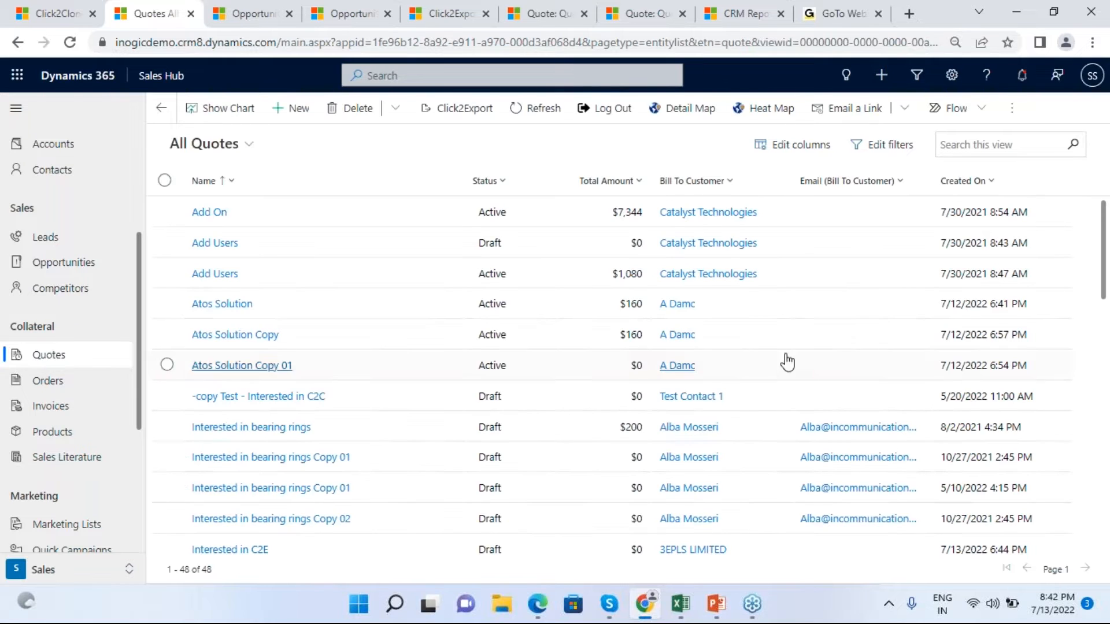
{"action": "left_click", "coordinate": [983, 183]}
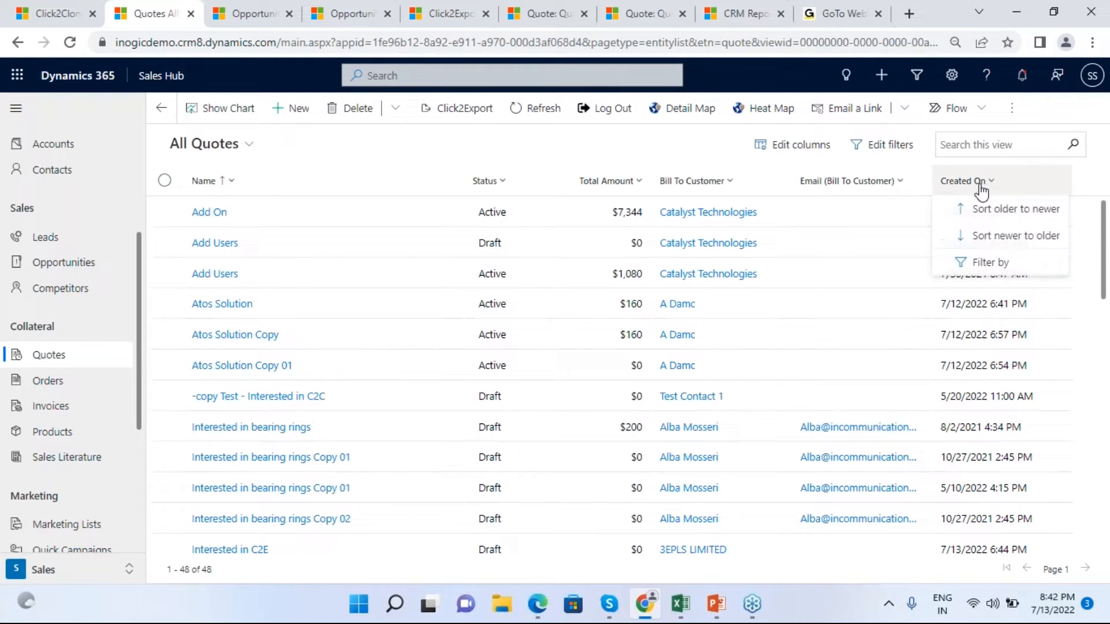
{"action": "left_click", "coordinate": [1009, 237]}
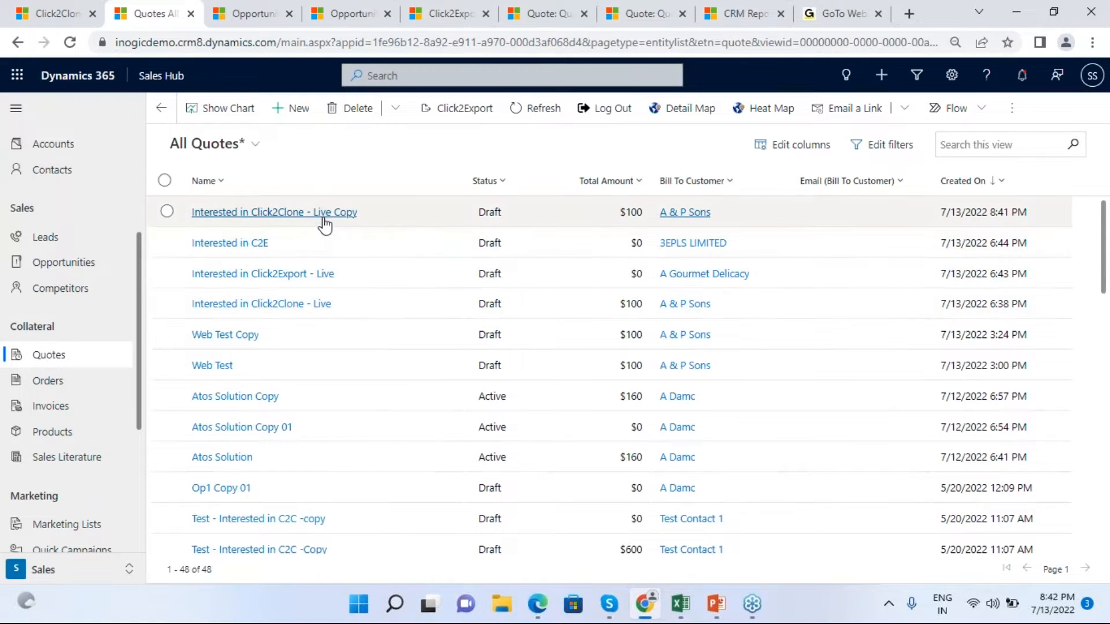
{"action": "left_click", "coordinate": [322, 223]}
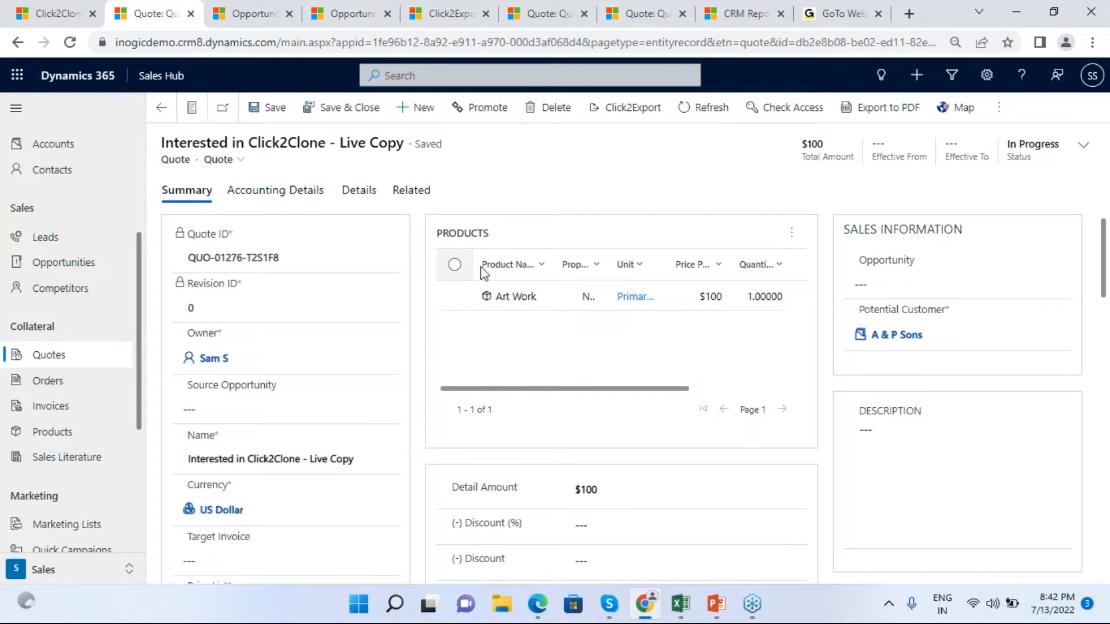
{"action": "left_click_drag", "start_coordinate": [559, 389], "coordinate": [572, 354]}
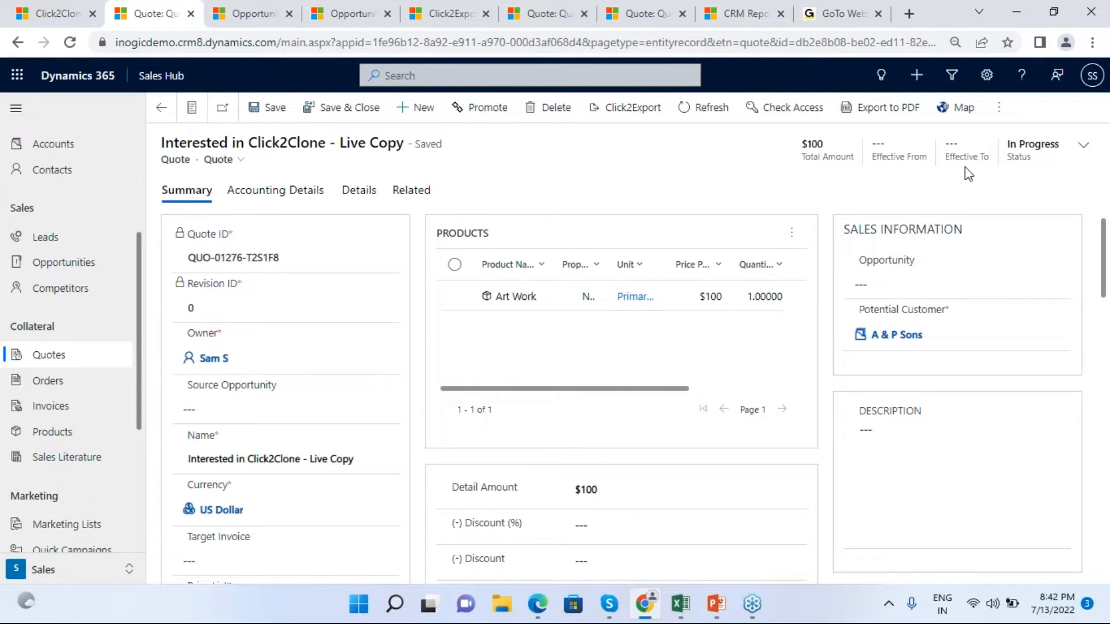
Step: Clone the copied quote into an order with the Quote to Order template, agree to leave the page, and show the orders list
{"action": "left_click", "coordinate": [1000, 107]}
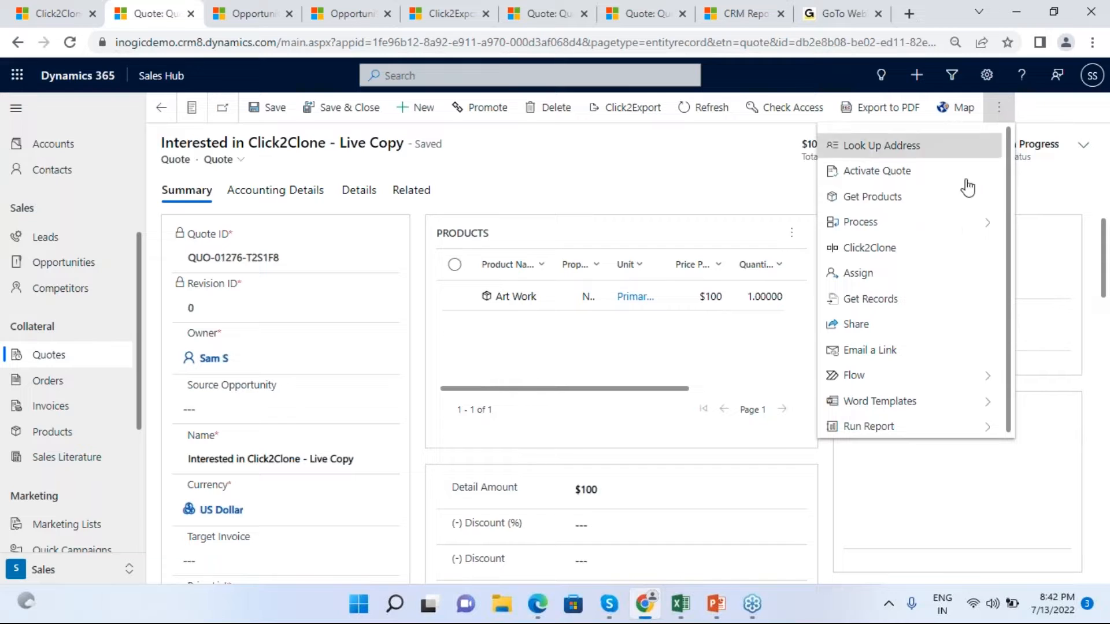
{"action": "left_click", "coordinate": [916, 247]}
{"action": "left_click", "coordinate": [641, 303]}
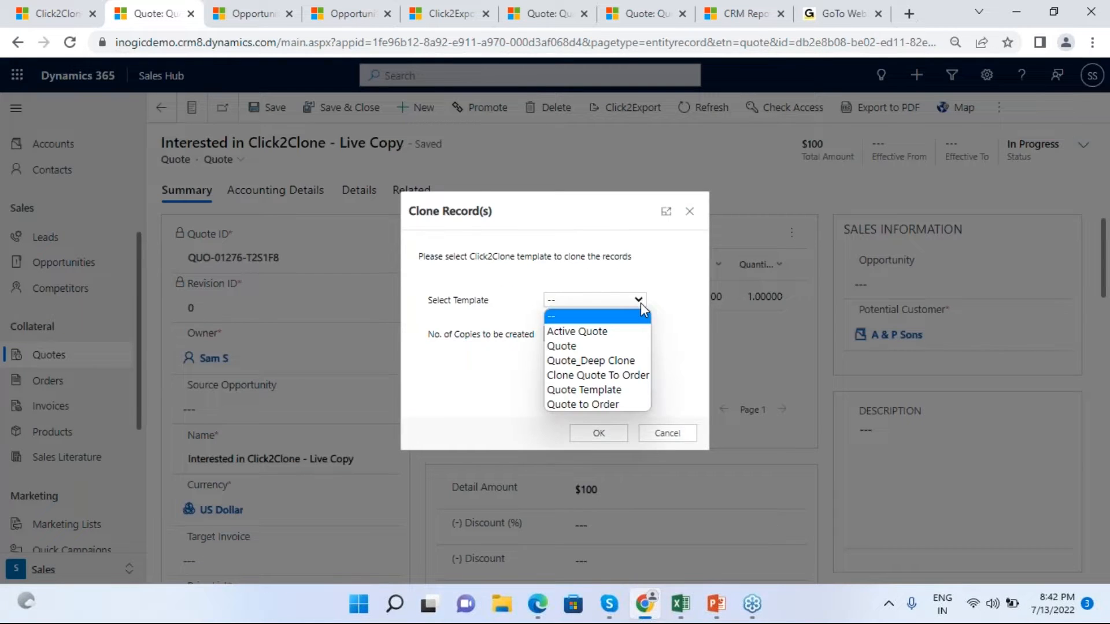
{"action": "left_click", "coordinate": [616, 404]}
{"action": "left_click", "coordinate": [543, 400]}
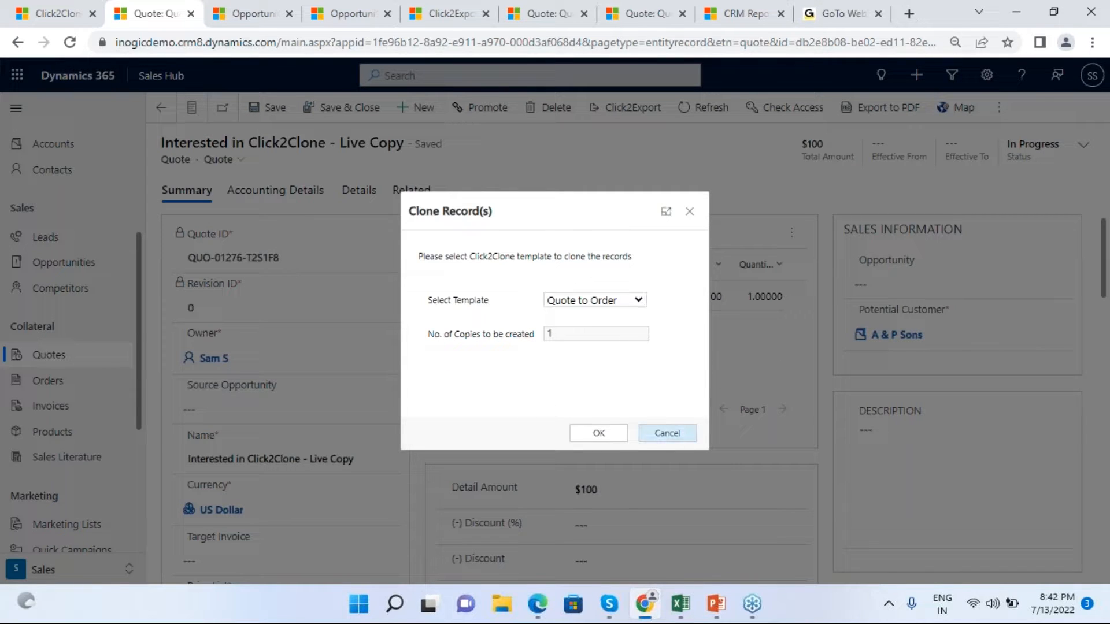
{"action": "left_click", "coordinate": [613, 435]}
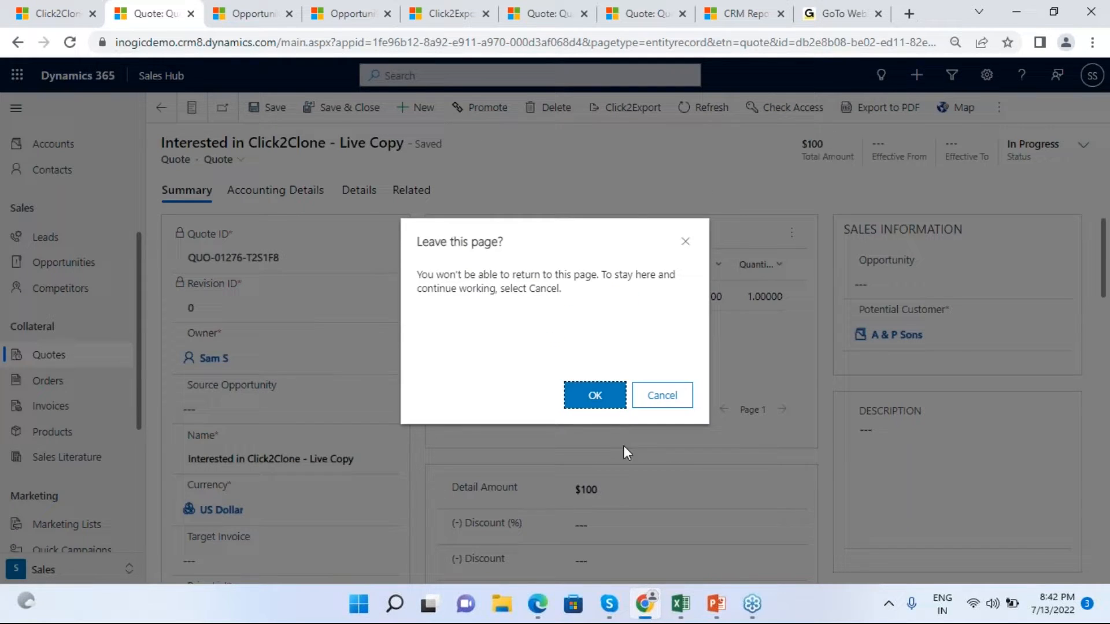
{"action": "left_click", "coordinate": [610, 402]}
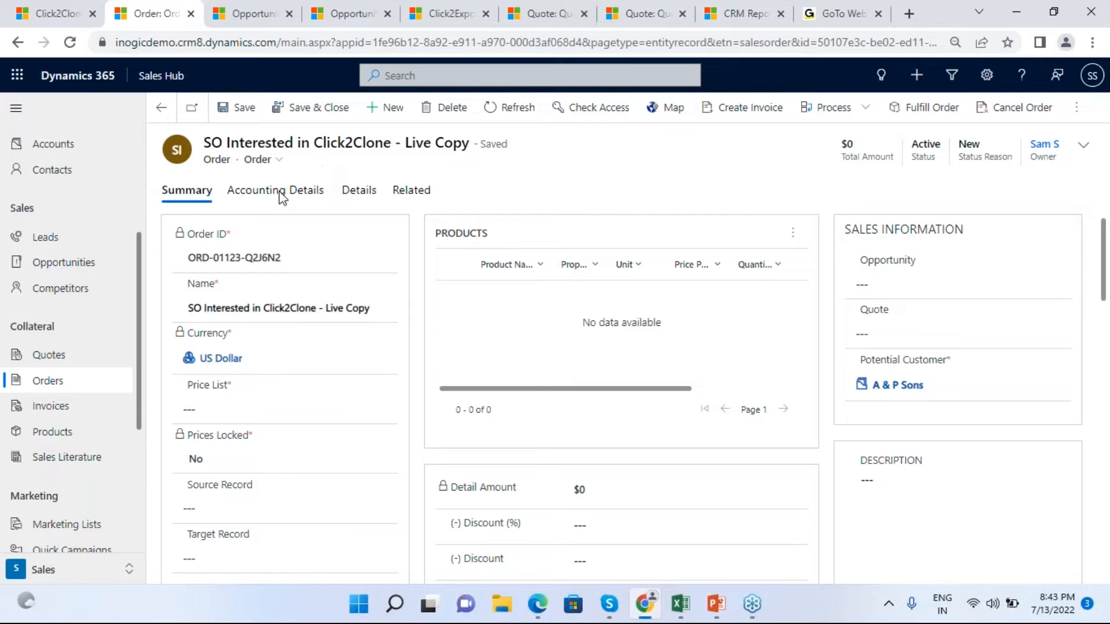
{"action": "left_click", "coordinate": [49, 380]}
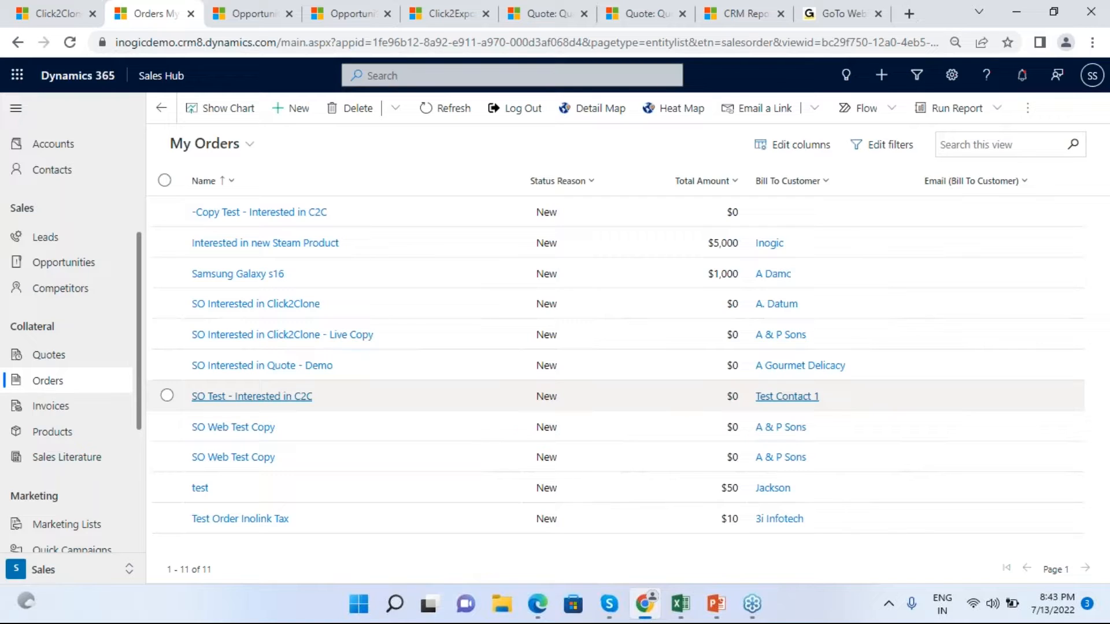
Step: Go to the opportunity "Interested in Click2Clone - Live" and view its Summary and Product Line Items
{"action": "left_click", "coordinate": [257, 12]}
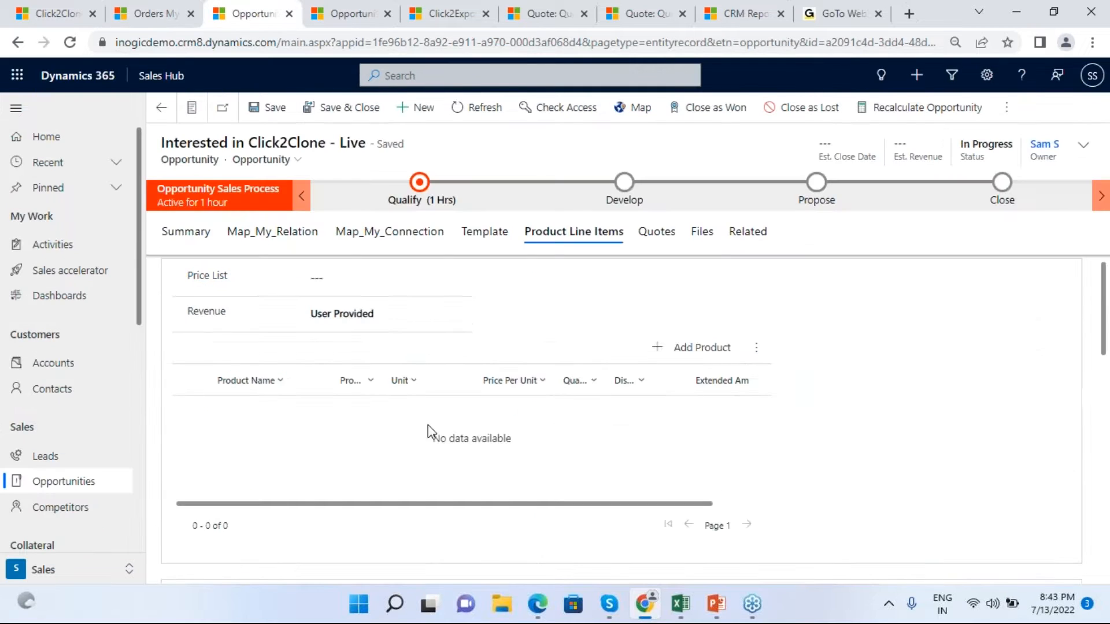
{"action": "left_click", "coordinate": [186, 231]}
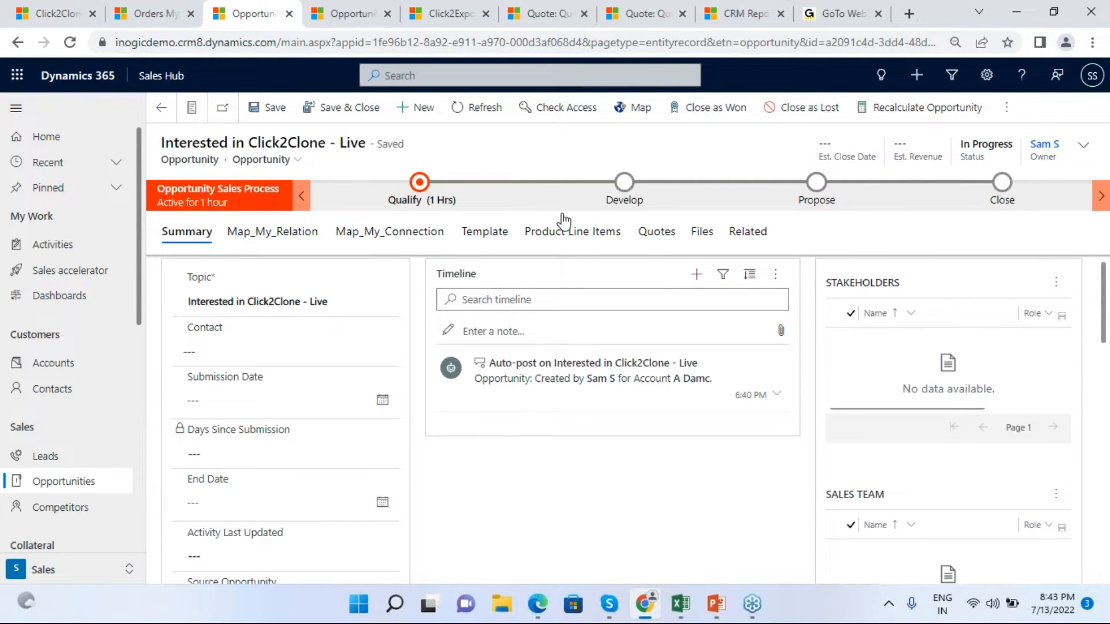
{"action": "left_click", "coordinate": [557, 232]}
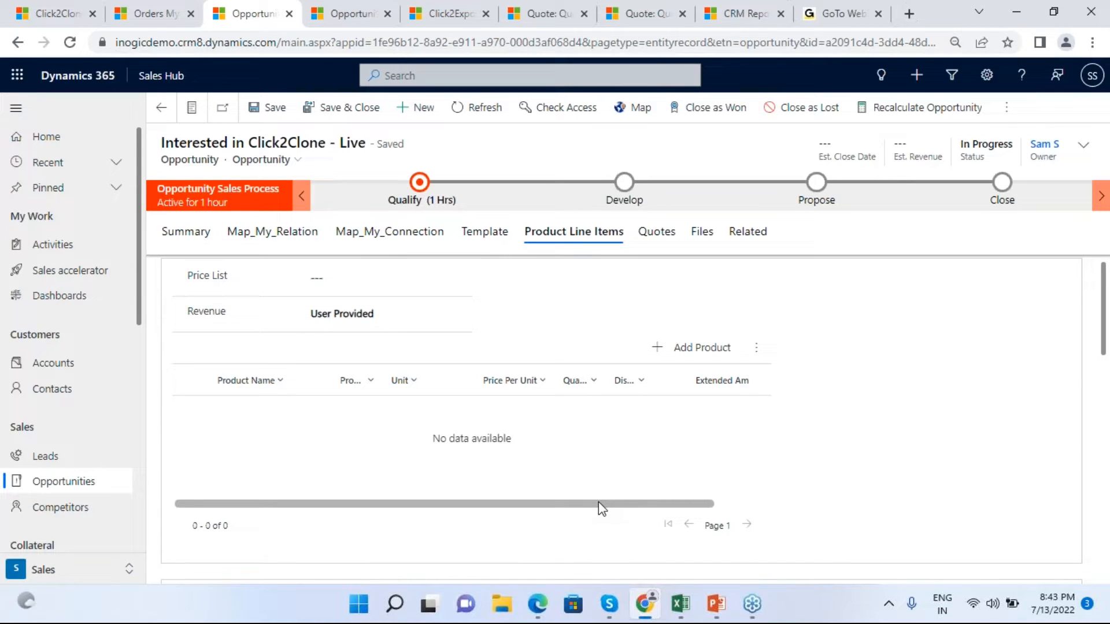
Step: Start Get Records on the opportunity with the Opportunity Clone template and the product_opportunities relationship
{"action": "left_click", "coordinate": [1008, 109]}
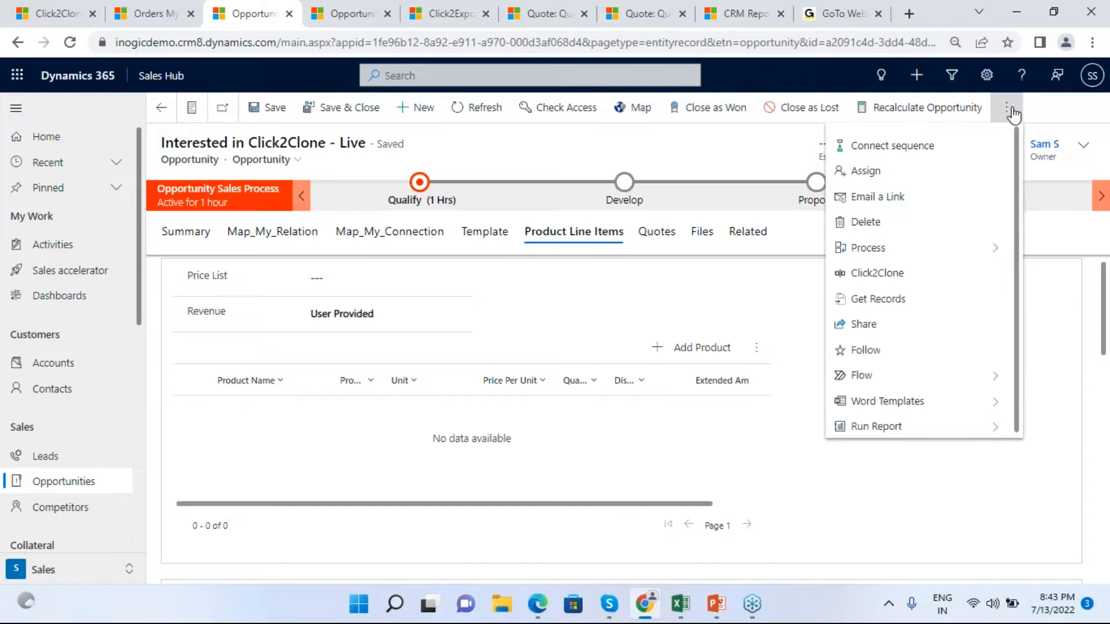
{"action": "left_click", "coordinate": [938, 298]}
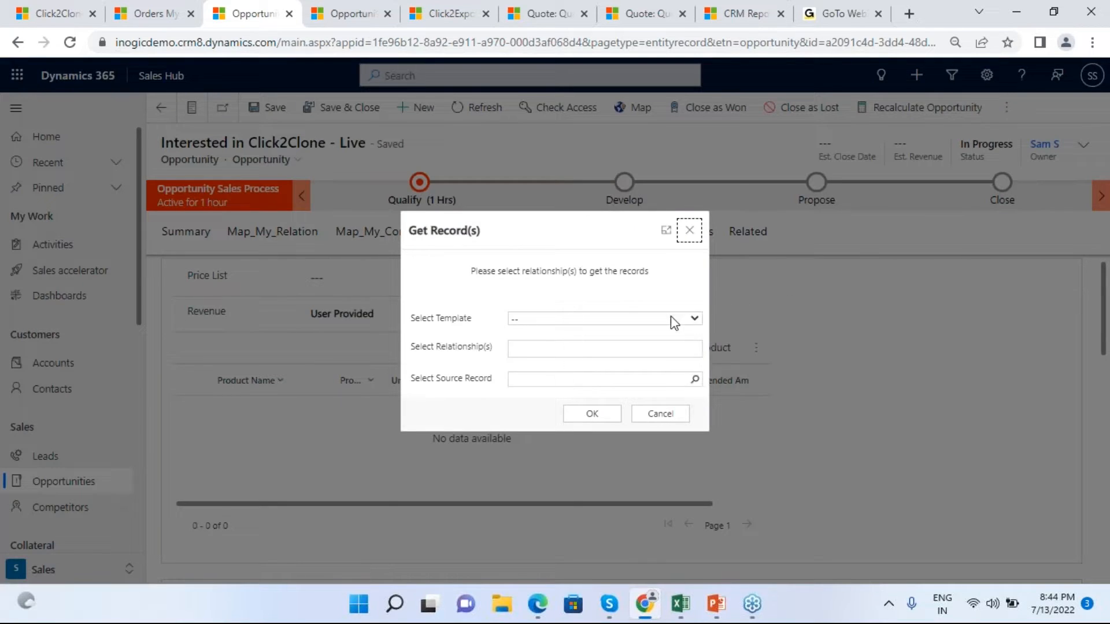
{"action": "left_click", "coordinate": [697, 321]}
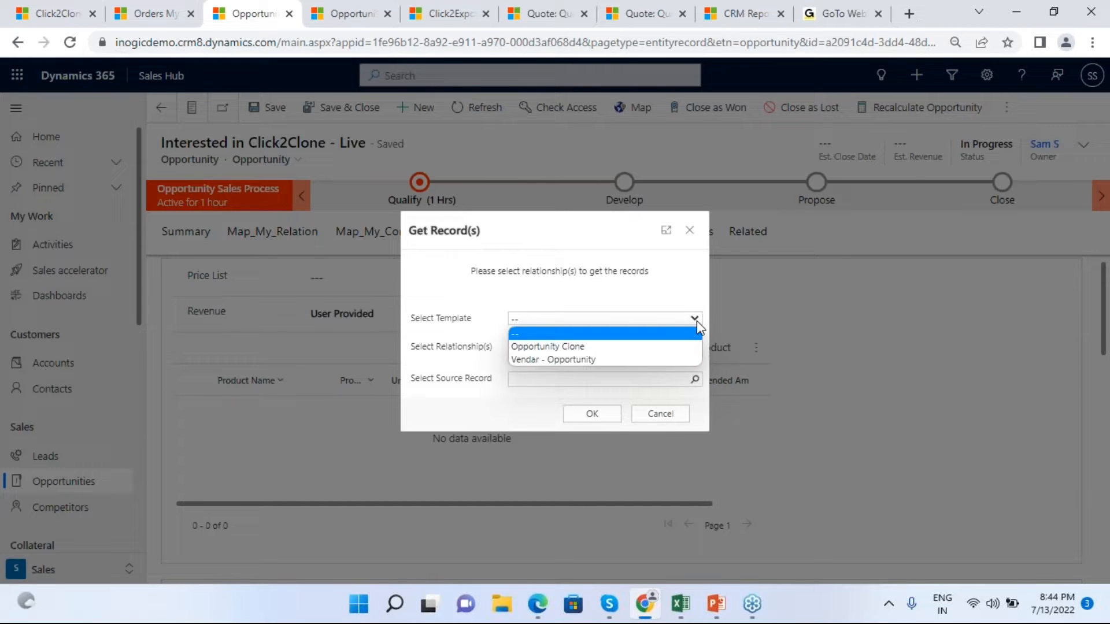
{"action": "left_click", "coordinate": [654, 347]}
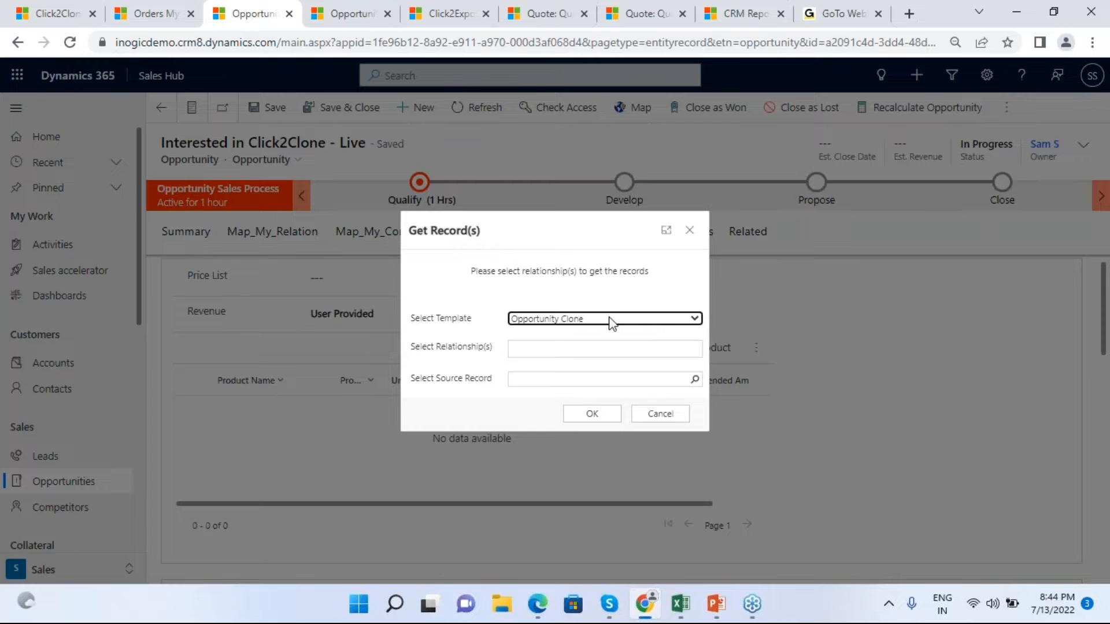
{"action": "left_click", "coordinate": [660, 345]}
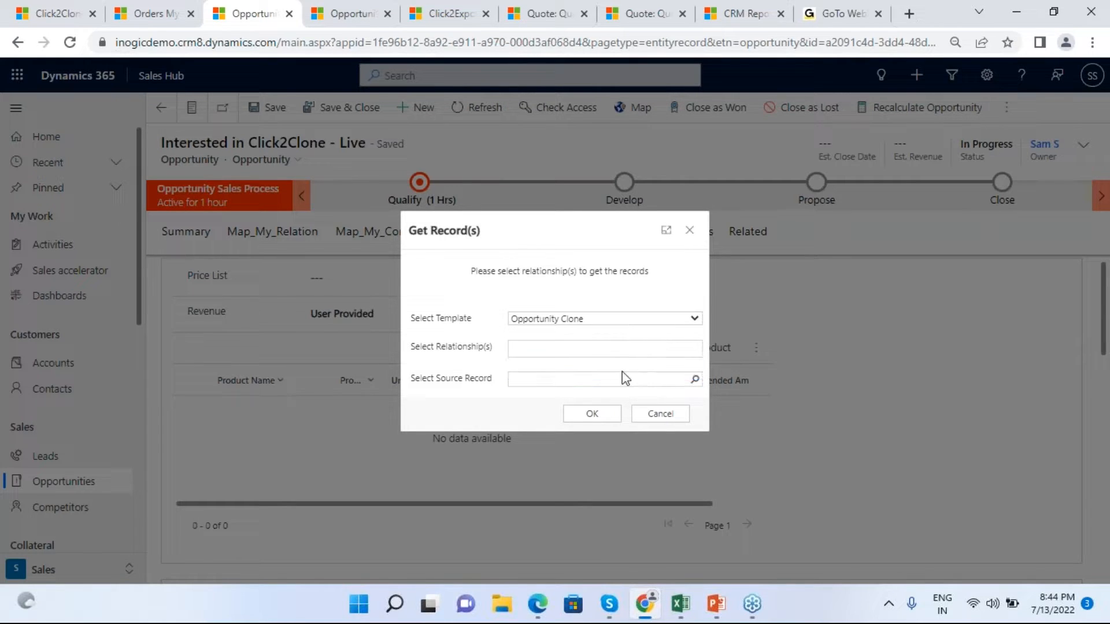
{"action": "left_click", "coordinate": [652, 349]}
{"action": "left_click", "coordinate": [619, 376]}
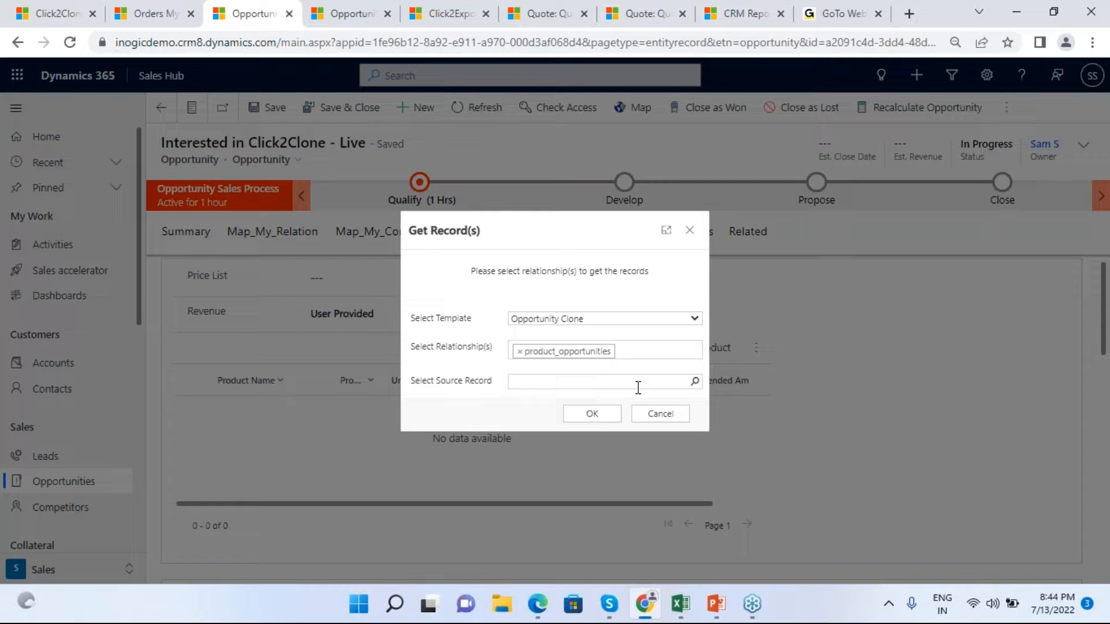
Step: Get the records from source opportunity "Interested in Dynamics CRM ADDONS" and show the current opportunity's product line items
{"action": "left_click", "coordinate": [694, 385]}
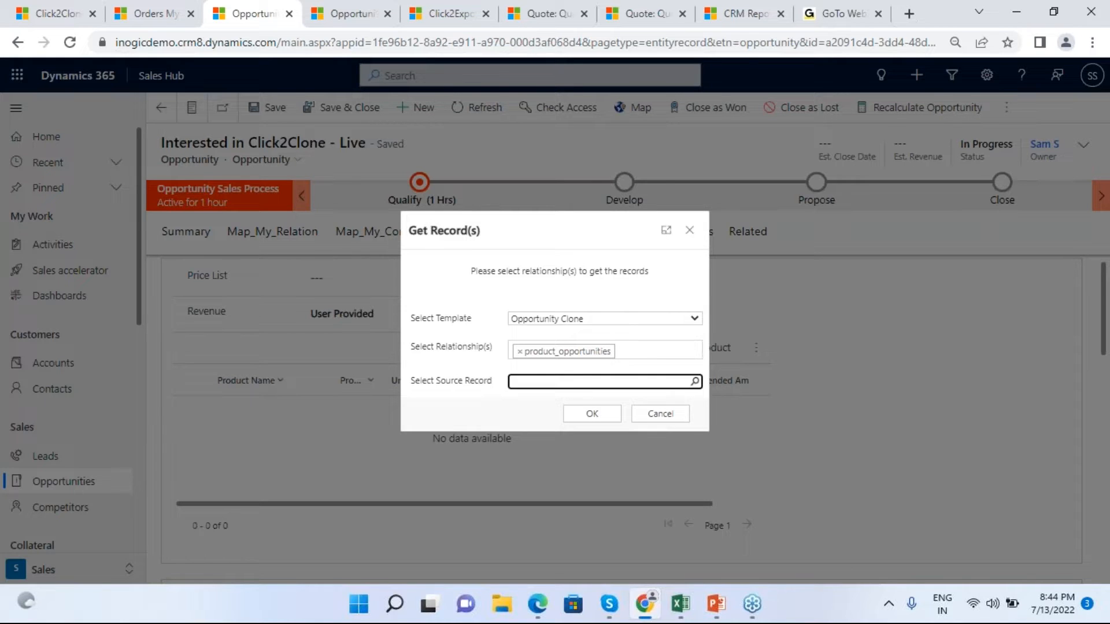
{"action": "left_click", "coordinate": [695, 383]}
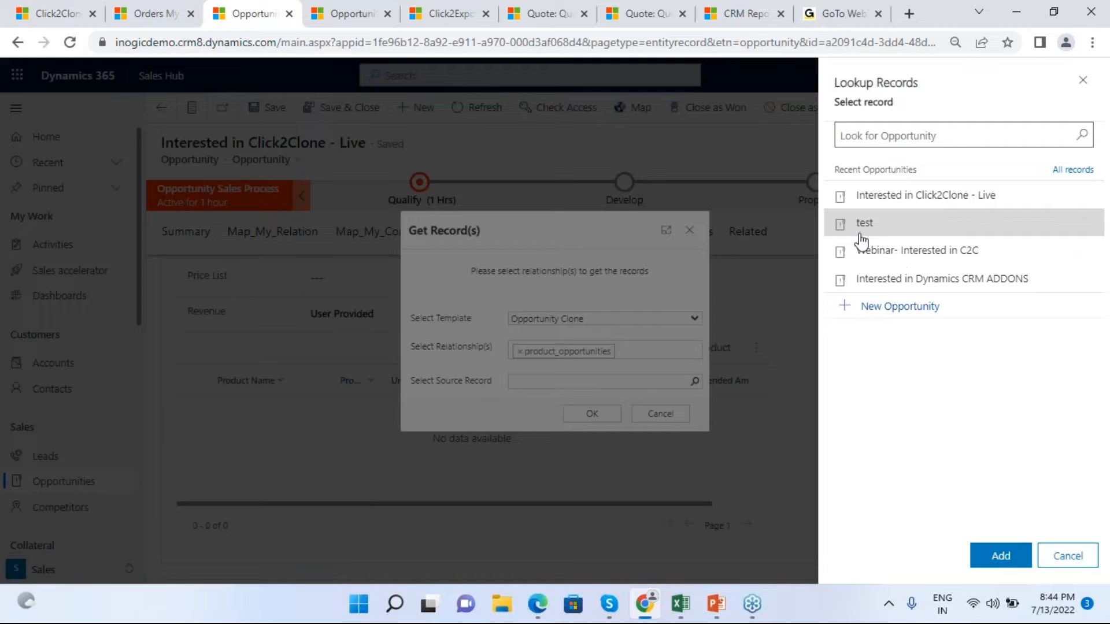
{"action": "left_click", "coordinate": [907, 283]}
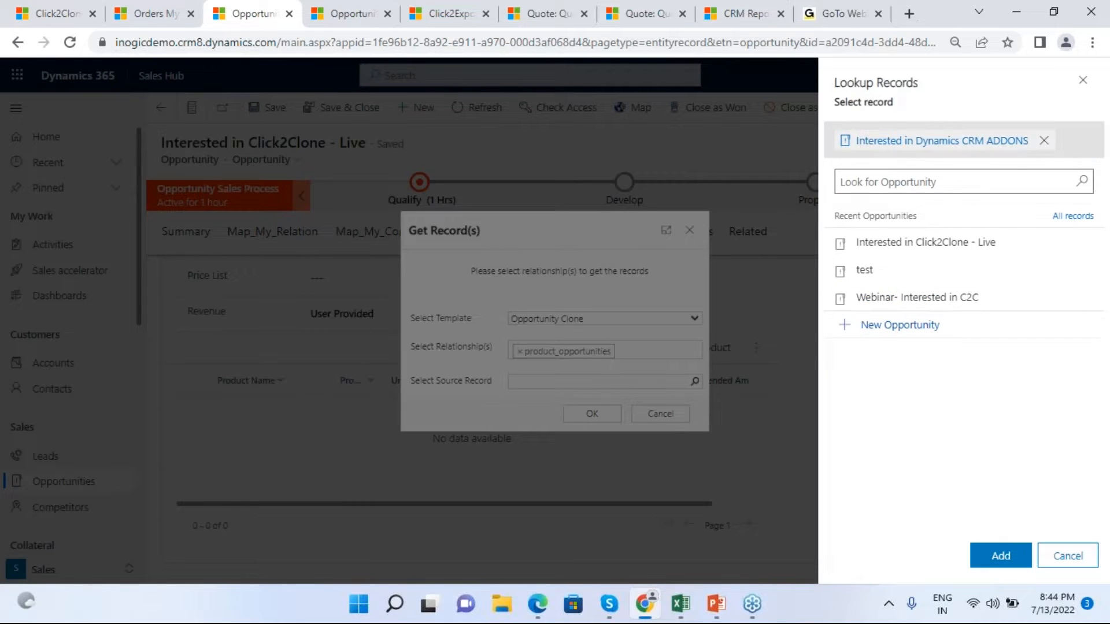
{"action": "left_click", "coordinate": [1005, 556]}
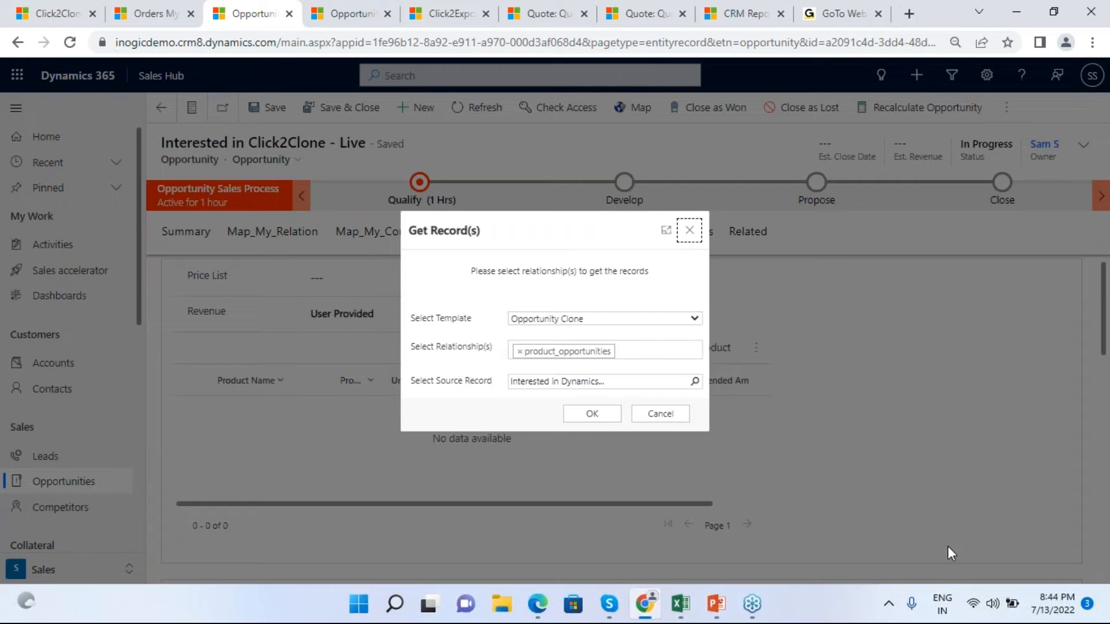
{"action": "left_click", "coordinate": [592, 414]}
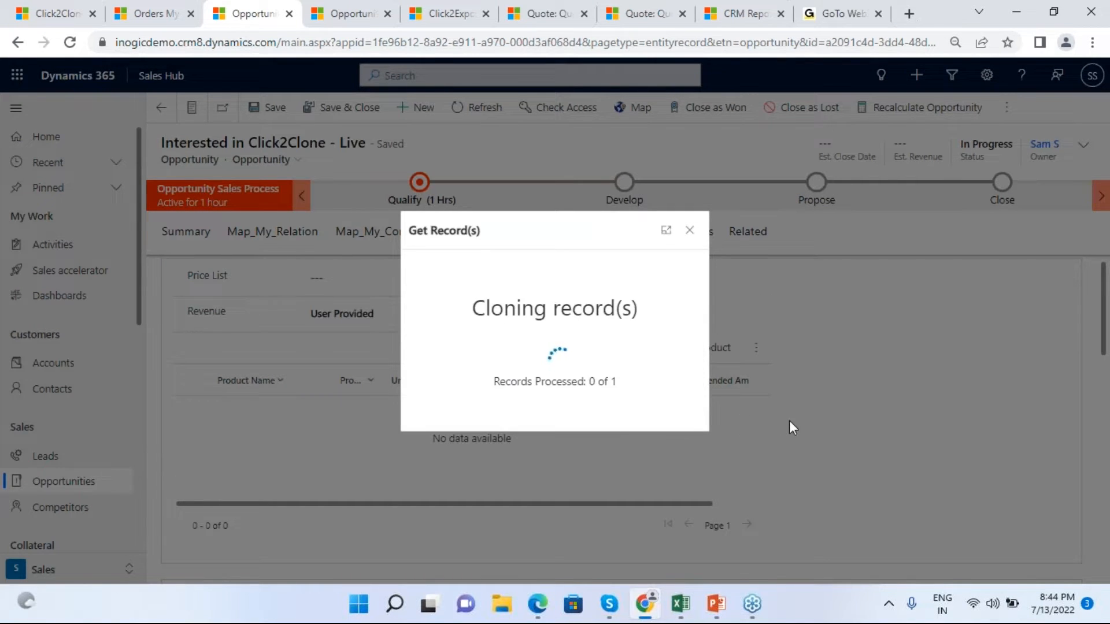
{"action": "left_click", "coordinate": [601, 395]}
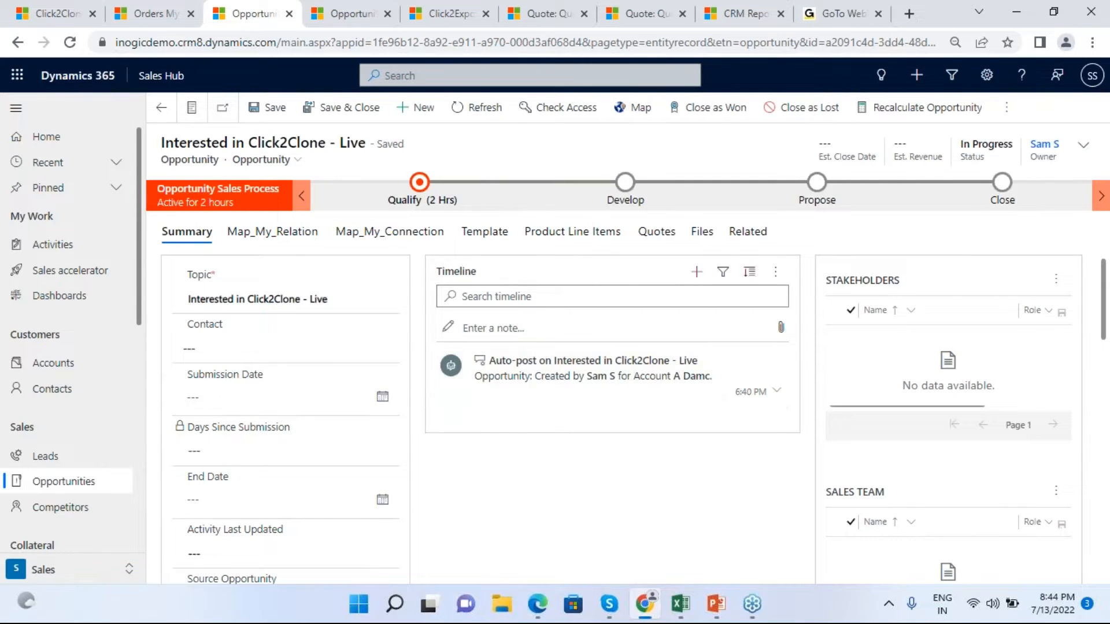
{"action": "left_click", "coordinate": [565, 236]}
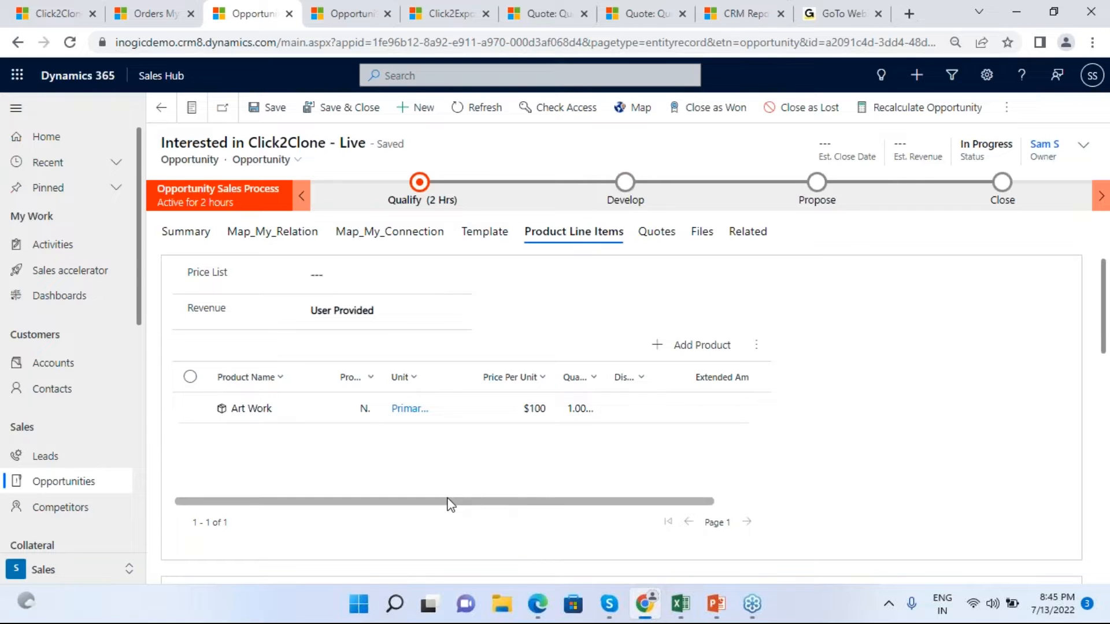
Step: Return to the All Opportunities list and reopen the opportunity "Interested in Click2Clone - Live"
{"action": "left_click", "coordinate": [166, 107]}
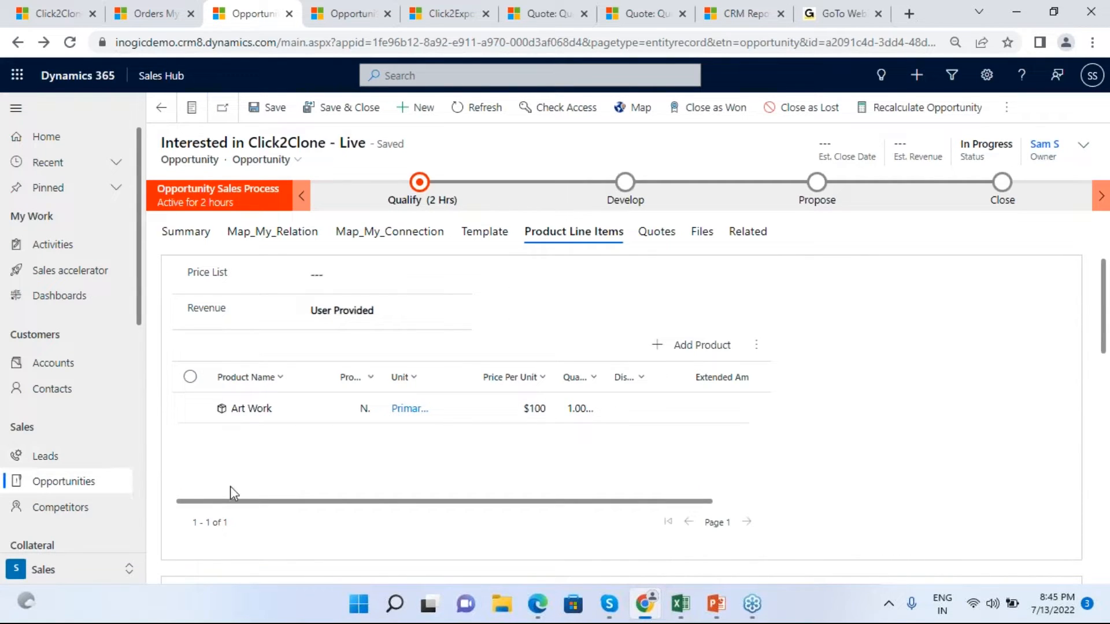
{"action": "left_click", "coordinate": [126, 486]}
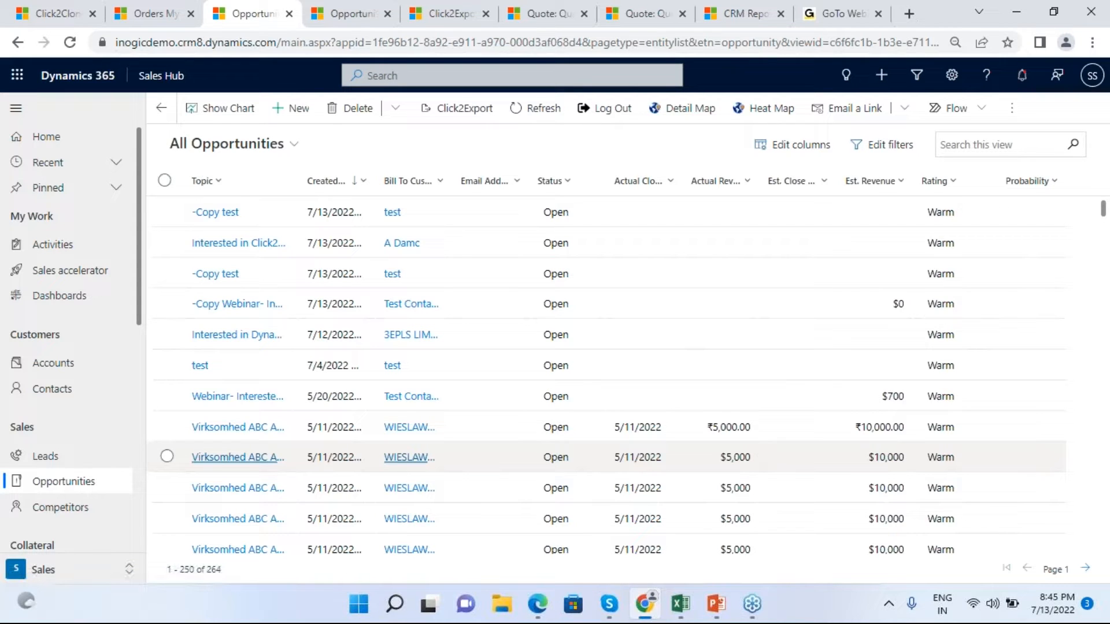
{"action": "left_click", "coordinate": [271, 244]}
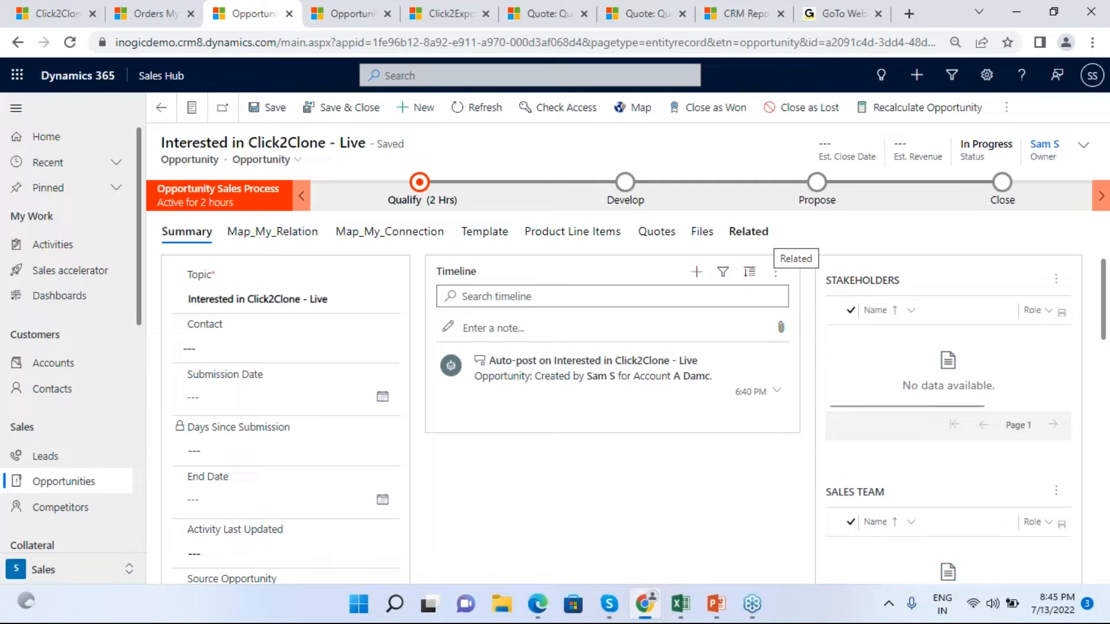
{"action": "left_click", "coordinate": [115, 484]}
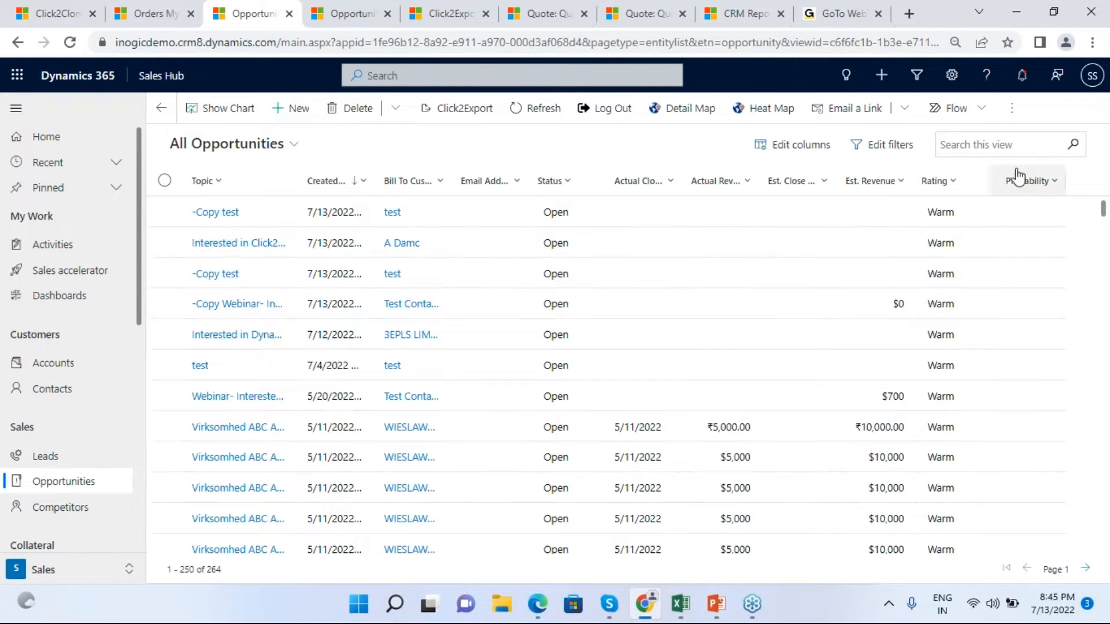
{"action": "left_click", "coordinate": [248, 242]}
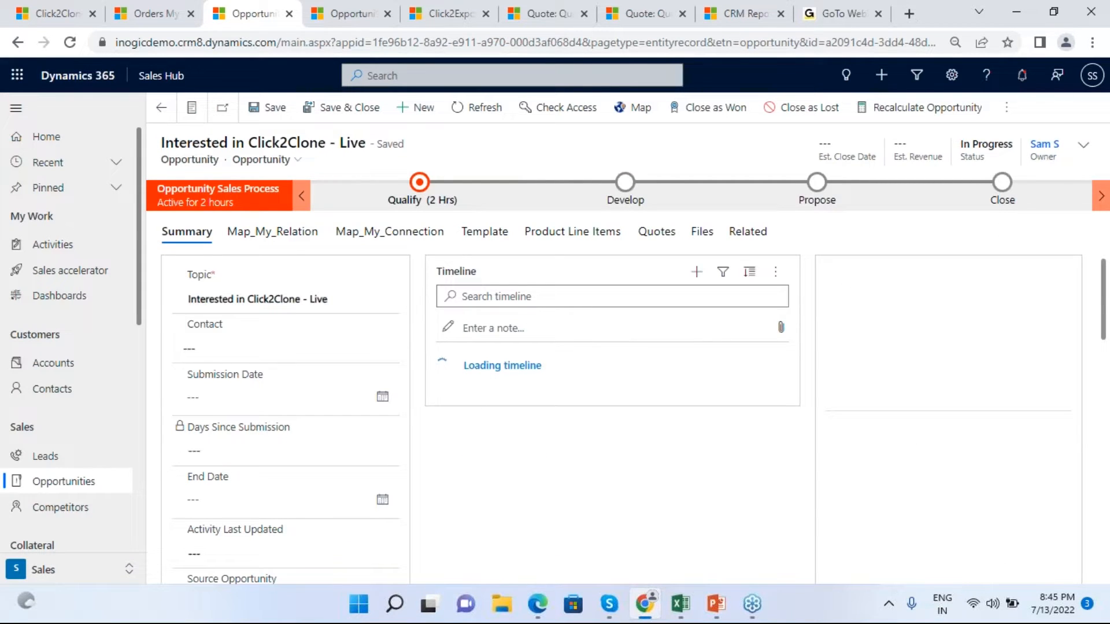
Step: Run the Opportunity Win workflow on the open opportunity and confirm its application
{"action": "left_click", "coordinate": [1007, 107]}
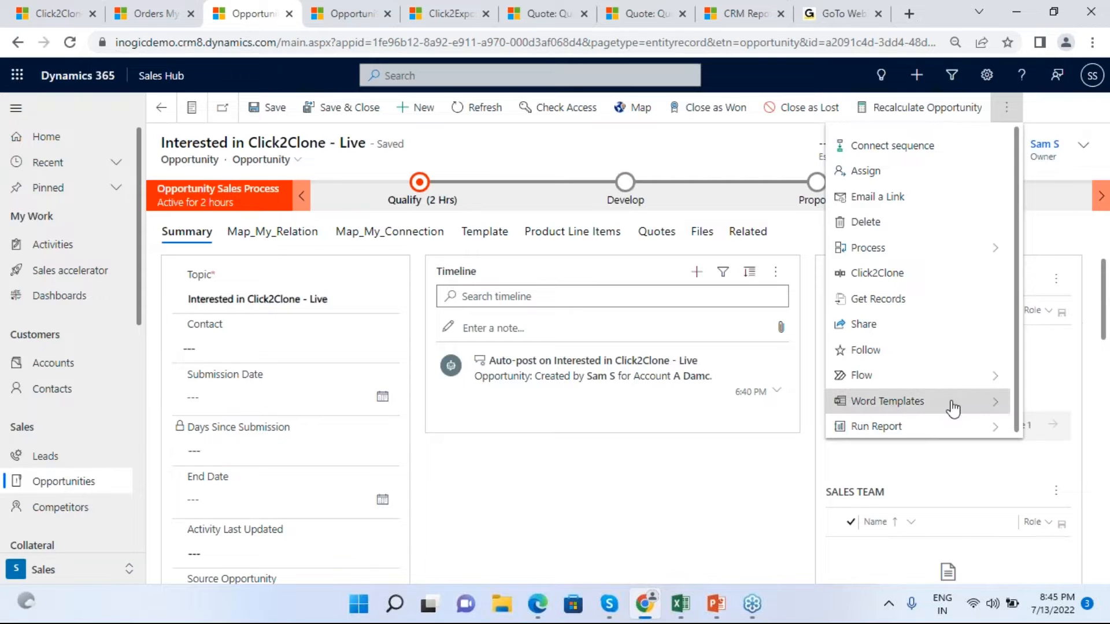
{"action": "left_click", "coordinate": [984, 382]}
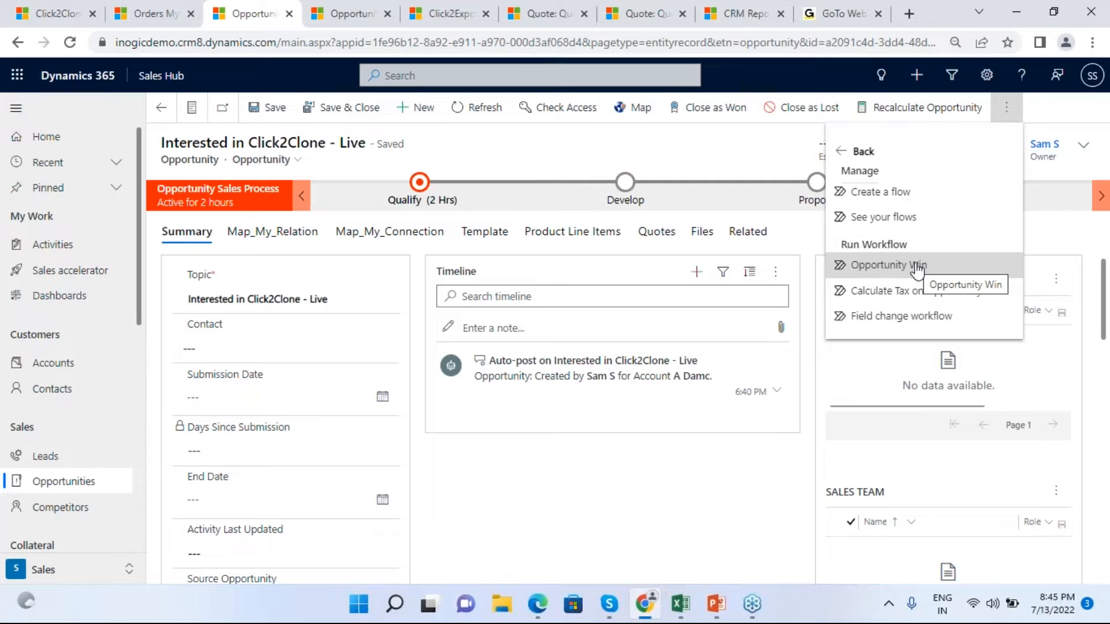
{"action": "left_click", "coordinate": [918, 267]}
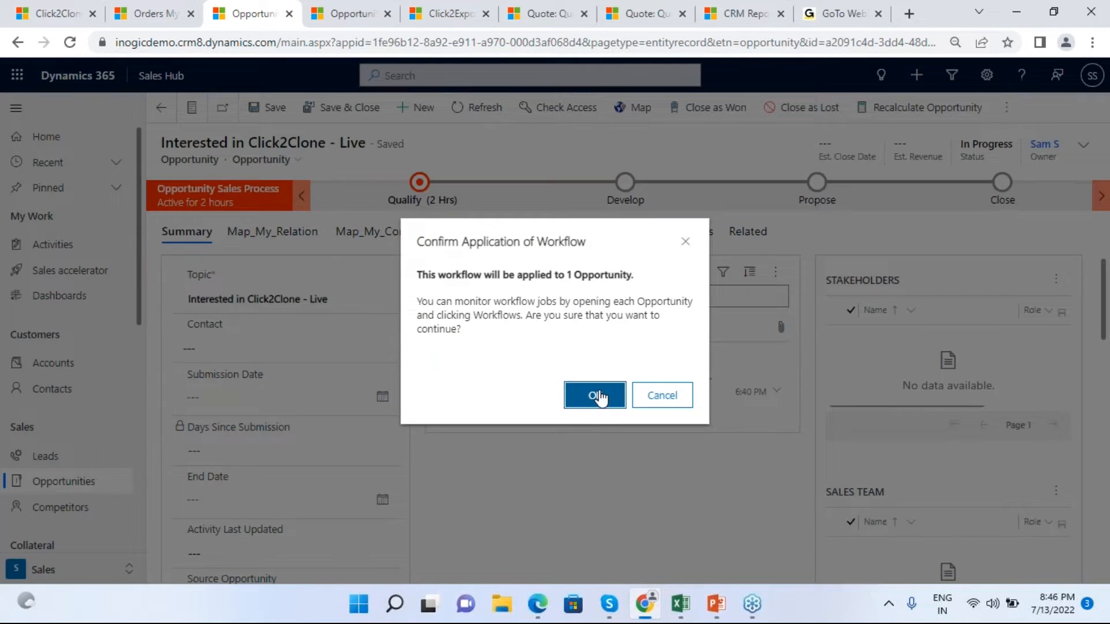
{"action": "left_click", "coordinate": [598, 397]}
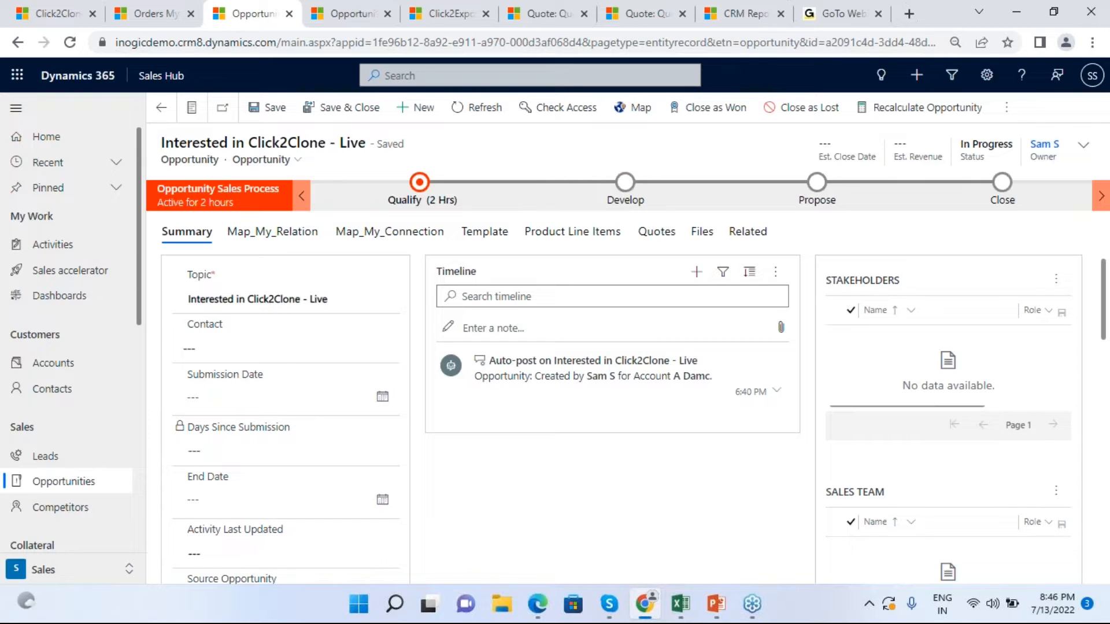
Step: Refresh the All Opportunities list, widen its Topic column, and open "-Copy Interested in Click2Clone - Live"
{"action": "left_click", "coordinate": [100, 487]}
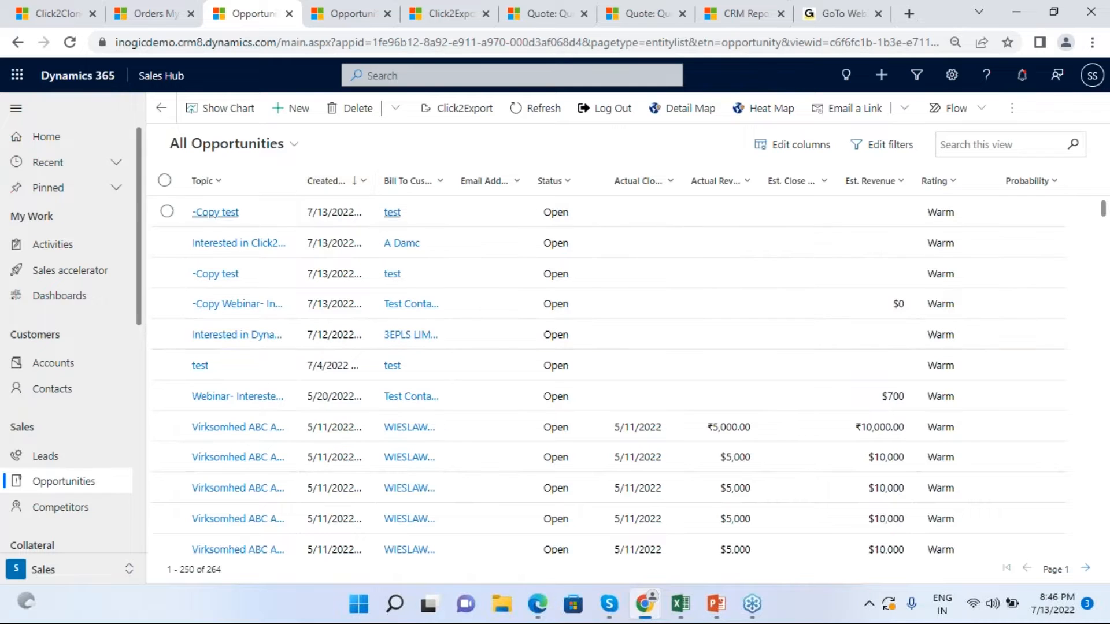
{"action": "left_click", "coordinate": [532, 106]}
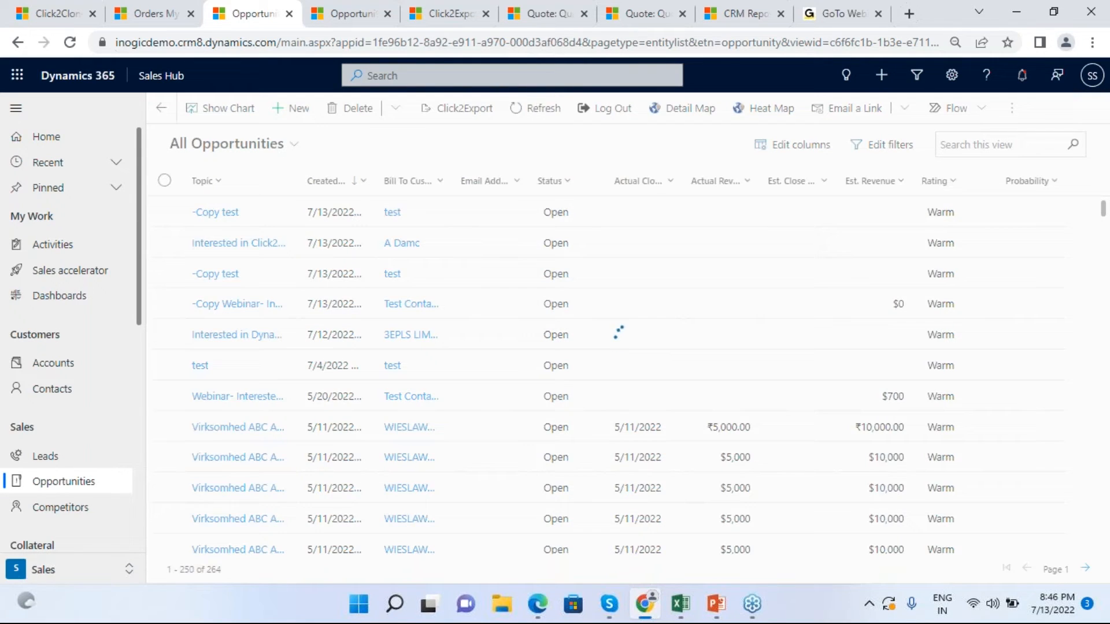
{"action": "left_click", "coordinate": [531, 106]}
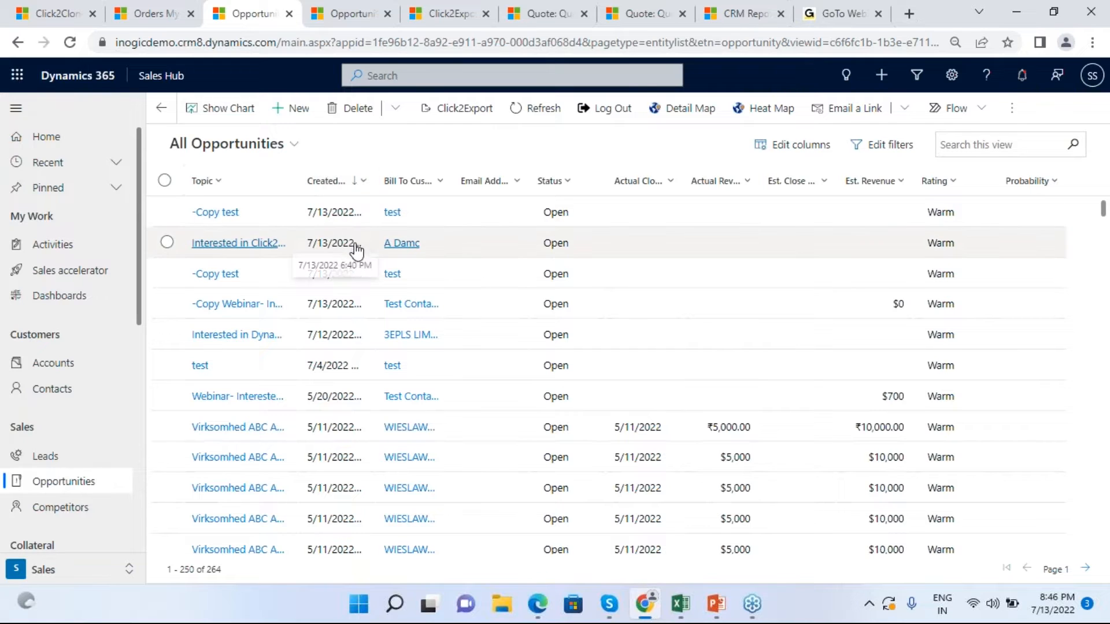
{"action": "left_click", "coordinate": [547, 119]}
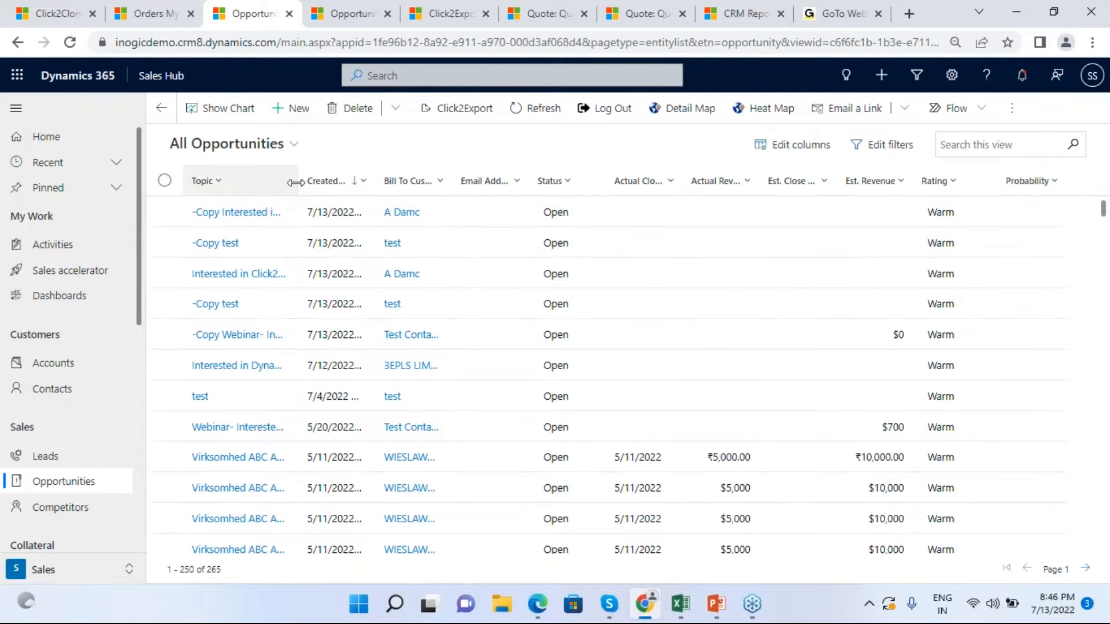
{"action": "left_click_drag", "start_coordinate": [296, 182], "coordinate": [489, 183]}
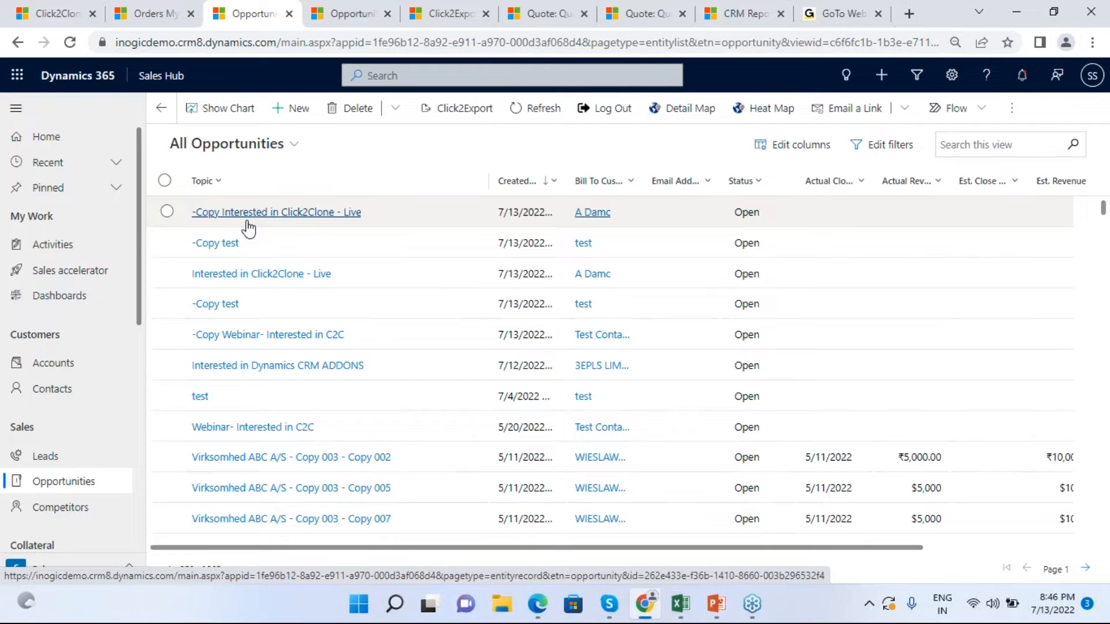
{"action": "left_click", "coordinate": [305, 226]}
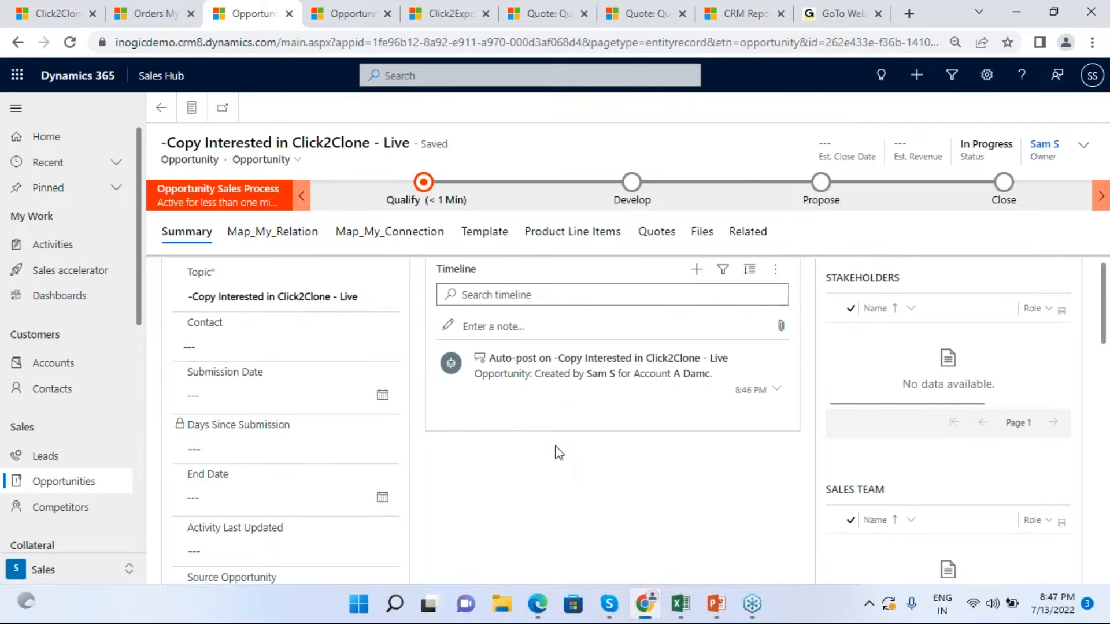
{"action": "scroll", "coordinate": [558, 452], "scroll_direction": "down", "scroll_amount": 1}
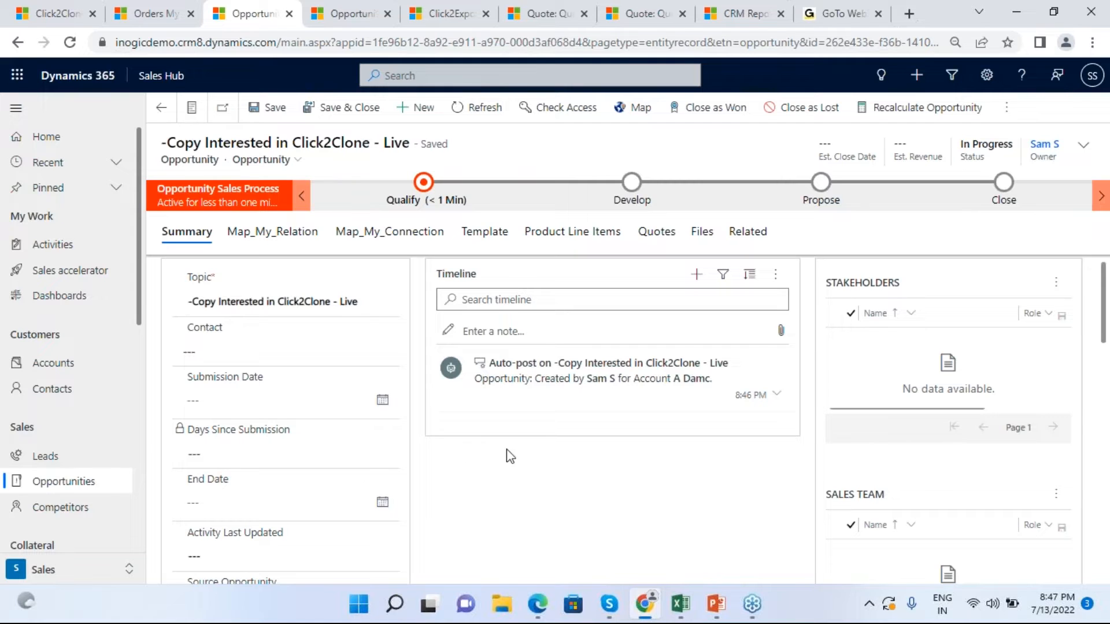
Step: Return to the opportunities list, select its first four records for bulk cloning, and clear the selection
{"action": "left_click", "coordinate": [99, 487]}
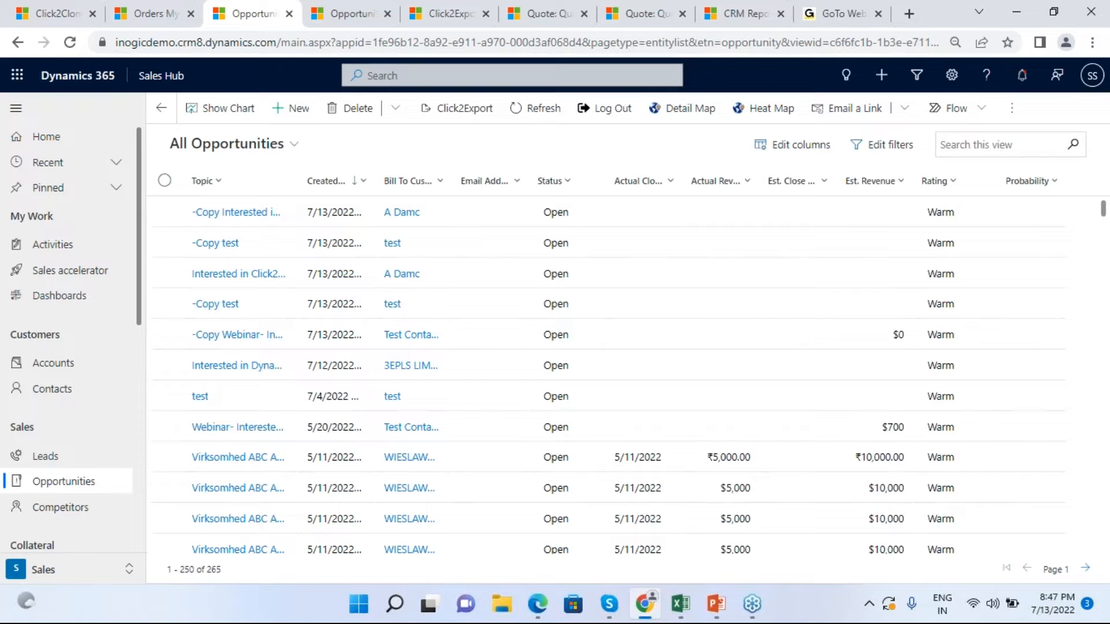
{"action": "left_click", "coordinate": [167, 213]}
{"action": "left_click", "coordinate": [167, 245]}
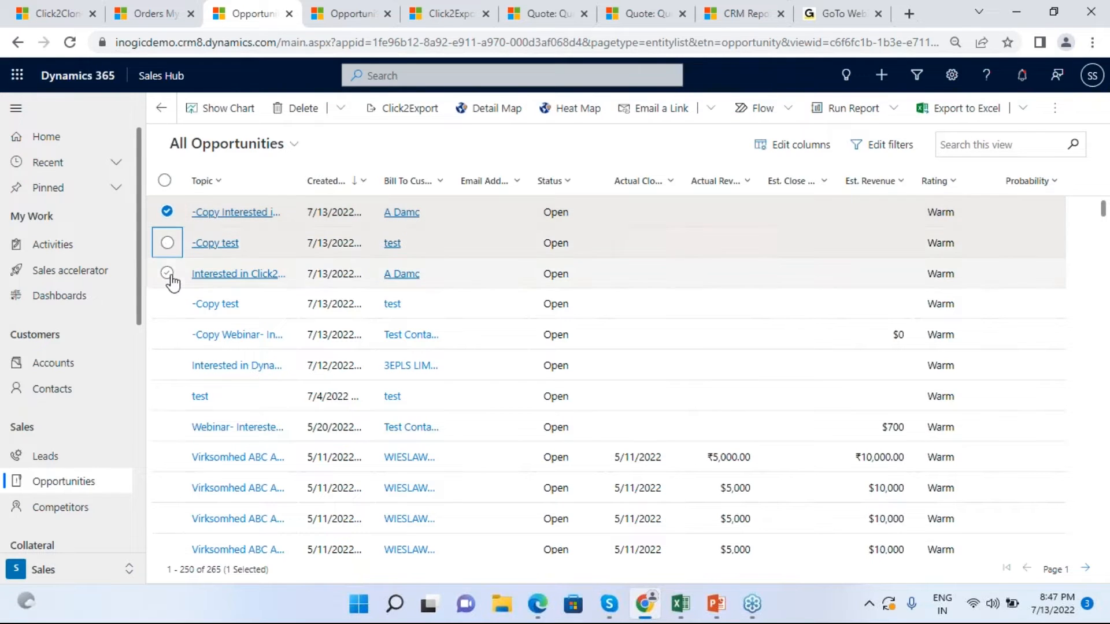
{"action": "left_click", "coordinate": [167, 277]}
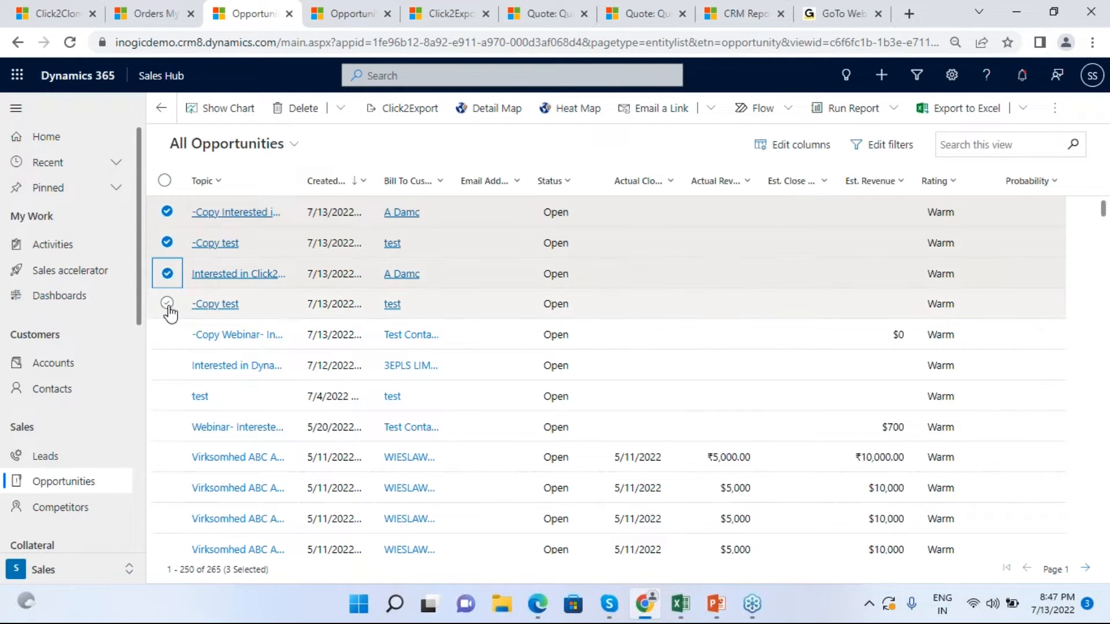
{"action": "key", "text": "Down"}
{"action": "key", "text": "space"}
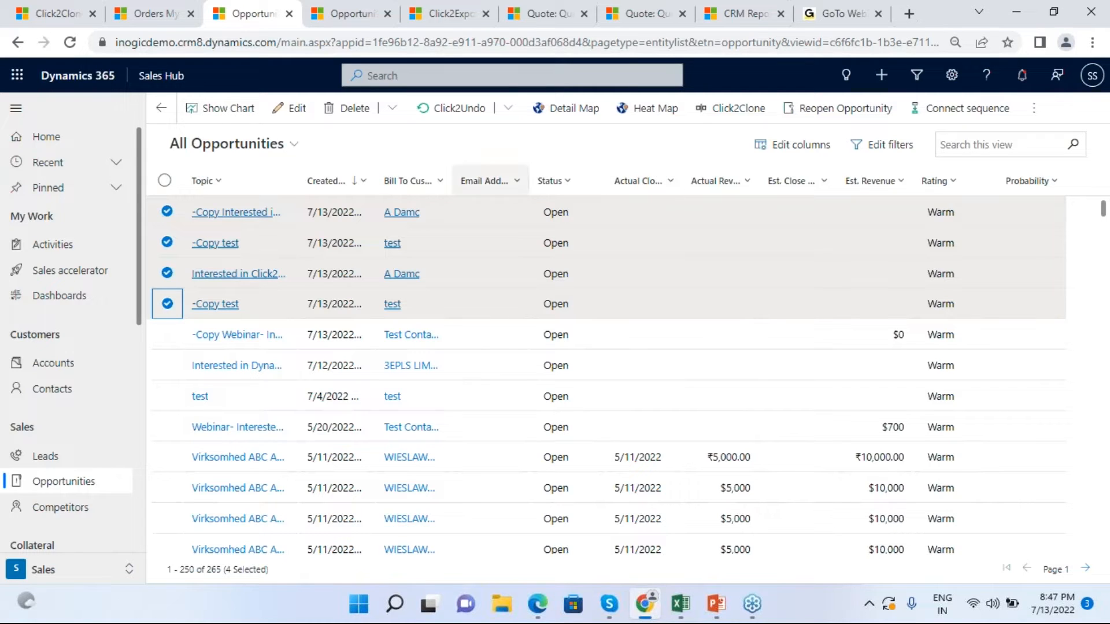
{"action": "left_click", "coordinate": [165, 182]}
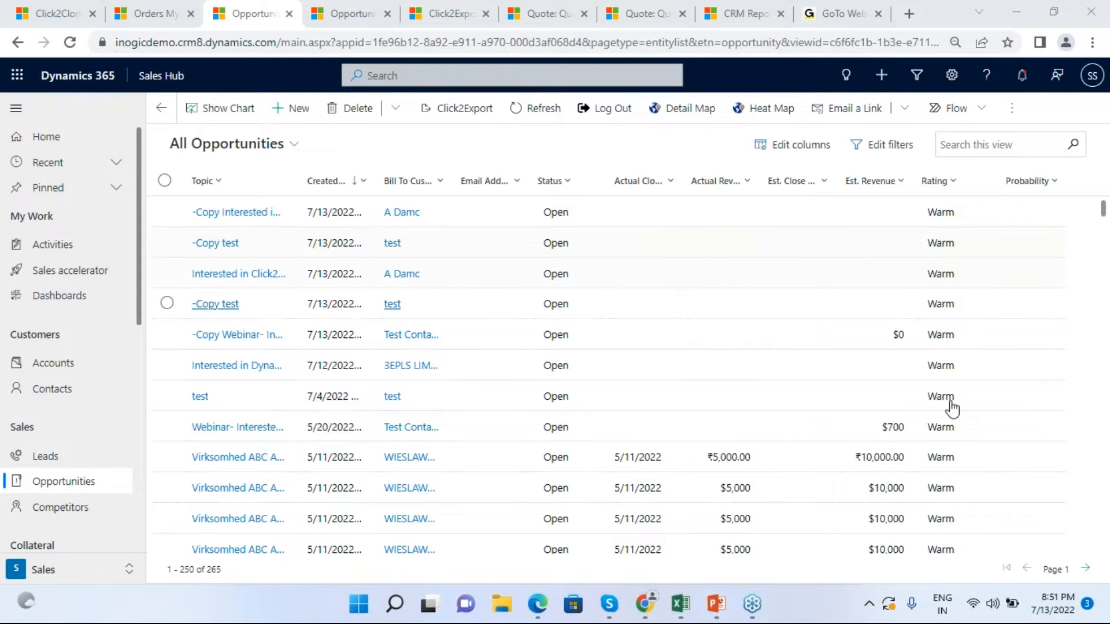
Step: Switch to the webinar presentation in PowerPoint and show slide 9, which introduces Click2Export
{"action": "left_click", "coordinate": [715, 604]}
{"action": "left_click", "coordinate": [144, 462]}
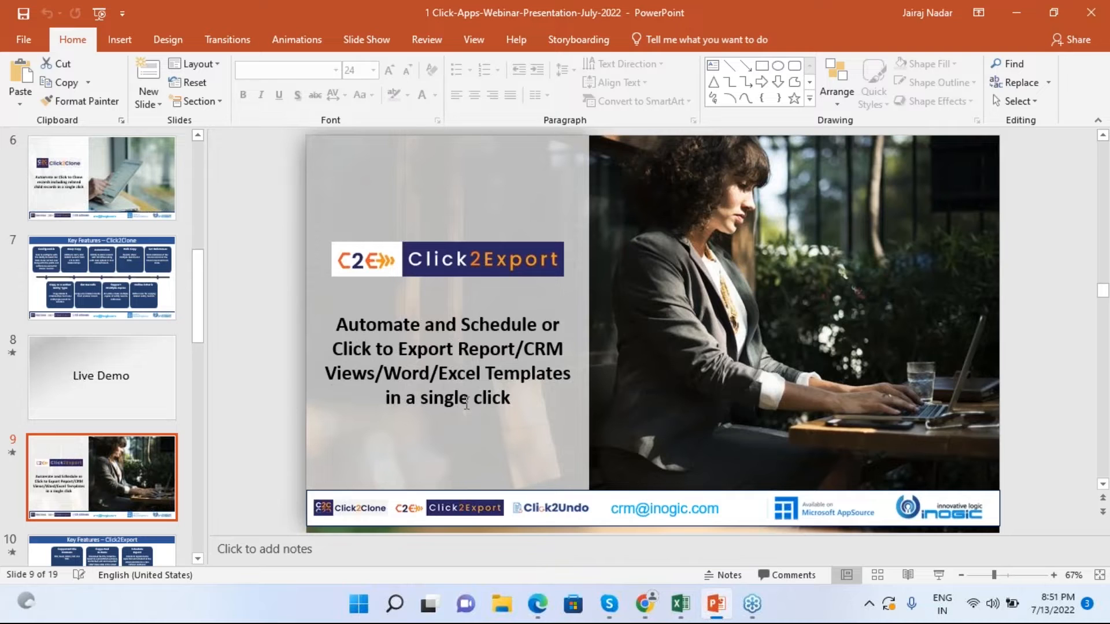
Step: Start the slide show from slide 9, the Click2Export introduction
{"action": "key", "text": "shift+F5"}
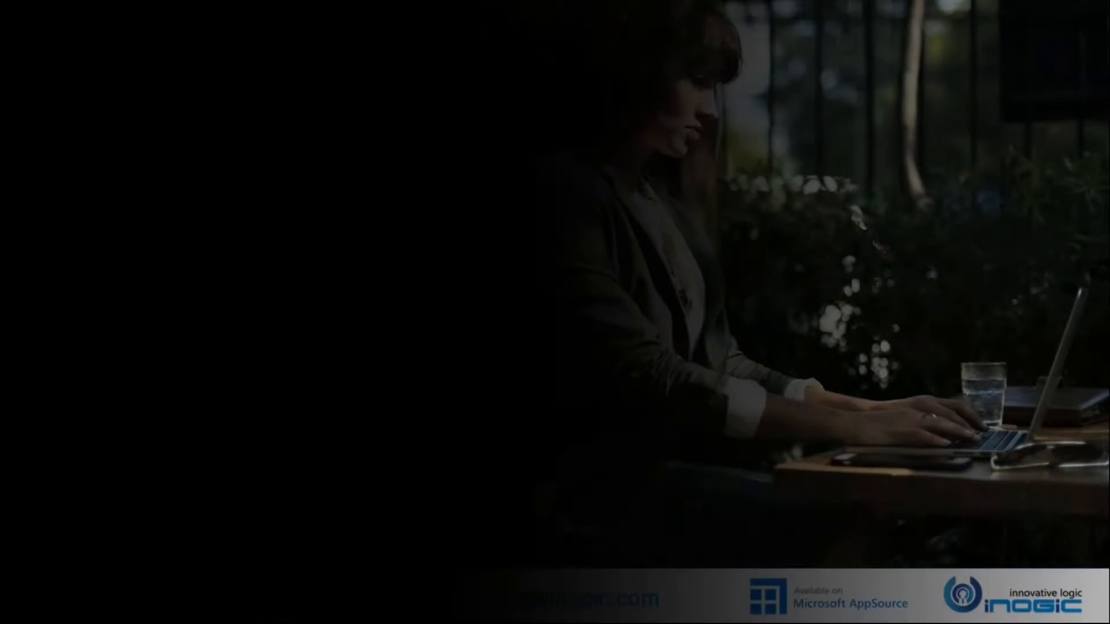
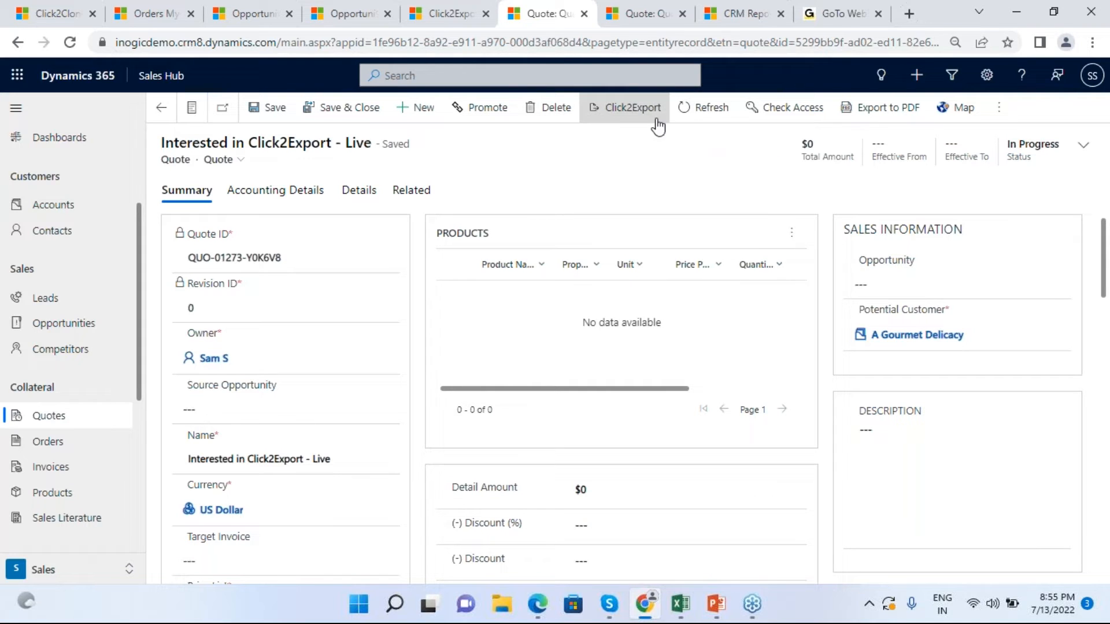
Step: Open Click2Export for the "Interested in Click2Export - Live" quote and choose the Quote Report template in PDF format
{"action": "left_click", "coordinate": [630, 118]}
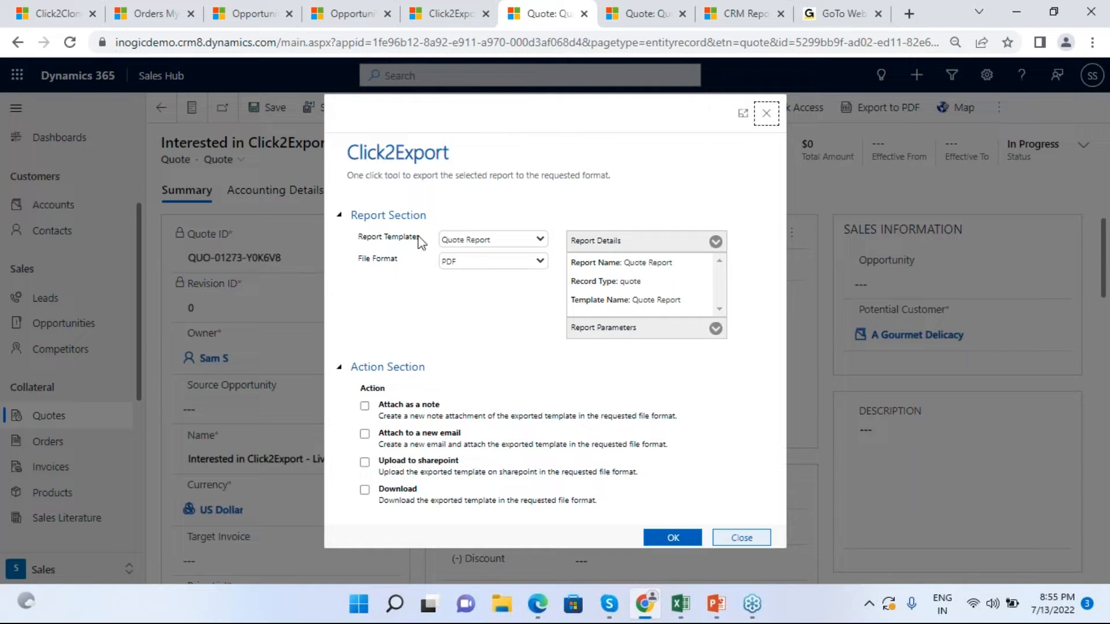
{"action": "left_click", "coordinate": [531, 241]}
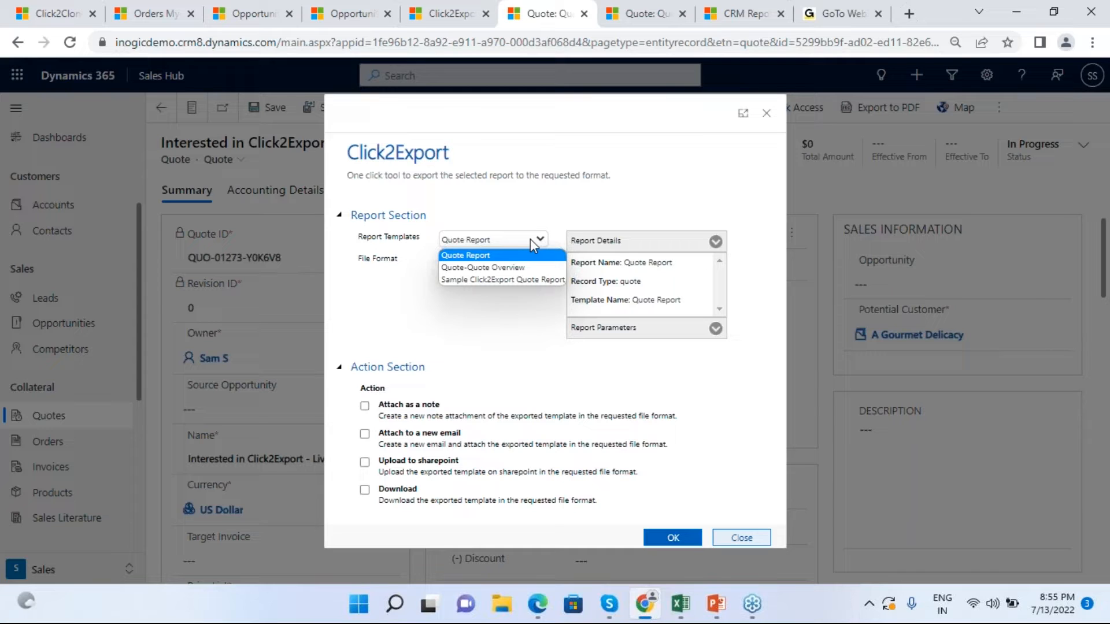
{"action": "left_click", "coordinate": [518, 258]}
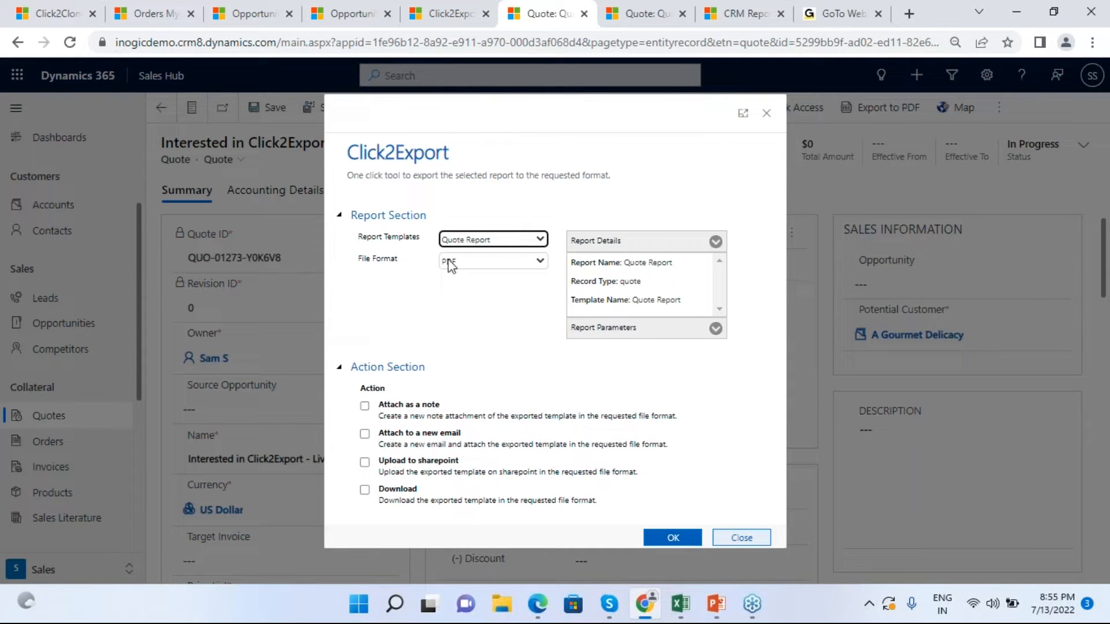
{"action": "left_click", "coordinate": [498, 265]}
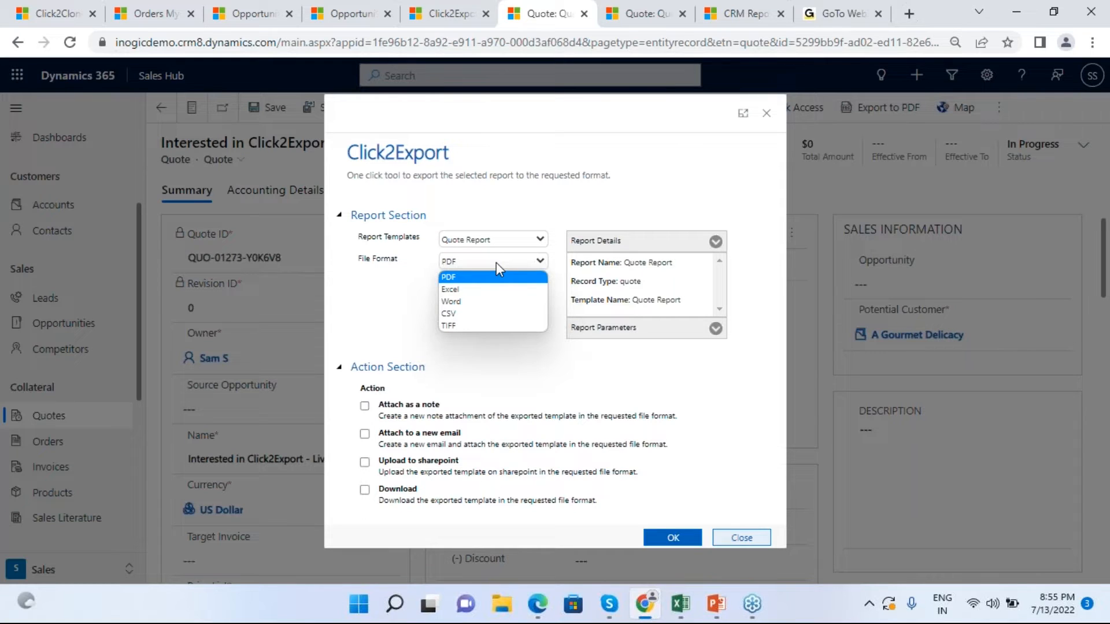
{"action": "left_click", "coordinate": [496, 262]}
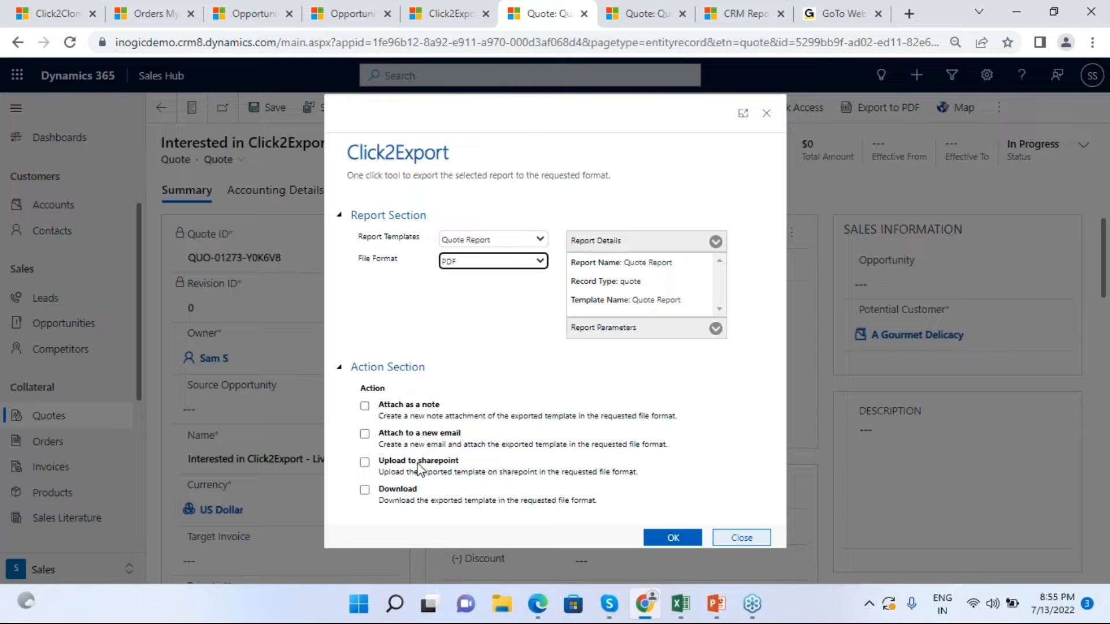
Step: Enable attaching the exported report as a note and to a new email, and check the email's recipients
{"action": "left_click", "coordinate": [365, 407]}
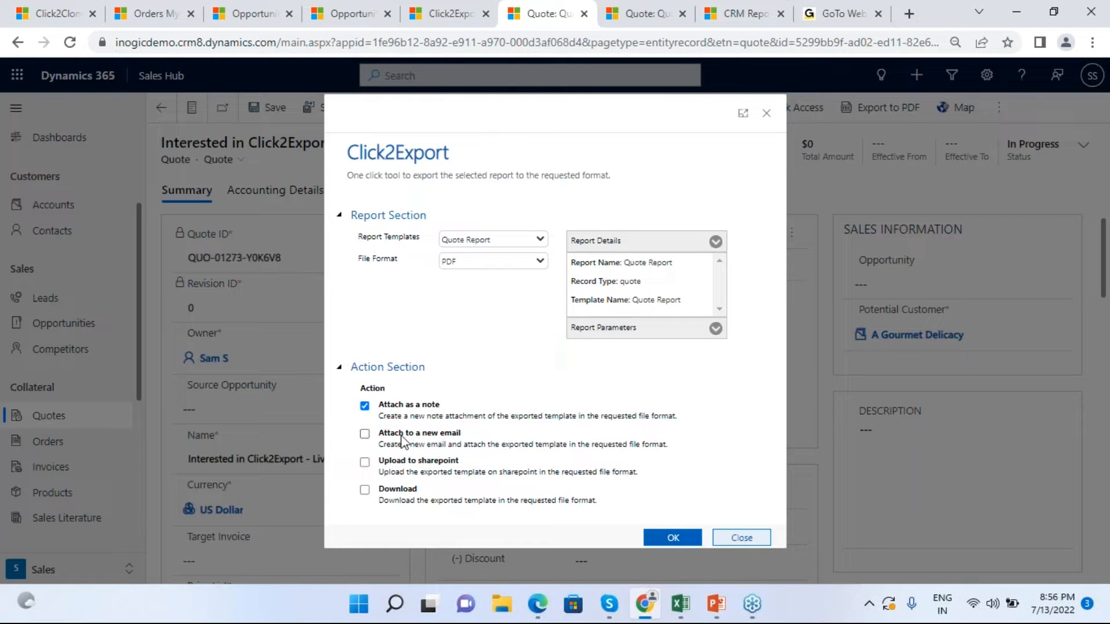
{"action": "left_click", "coordinate": [365, 434]}
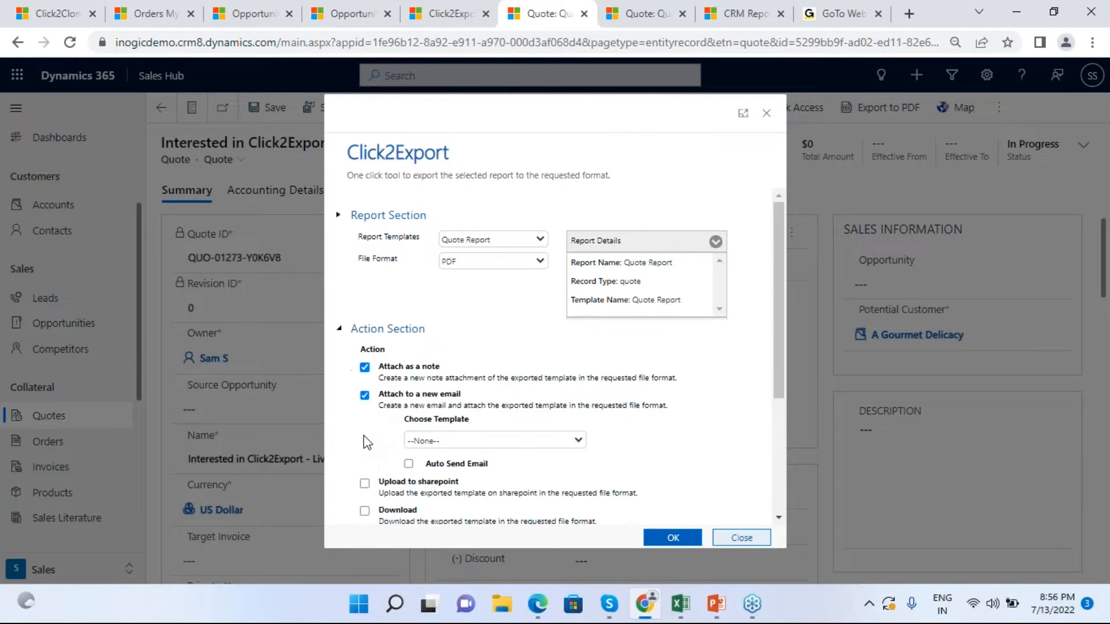
{"action": "left_click_drag", "start_coordinate": [779, 408], "coordinate": [775, 458]}
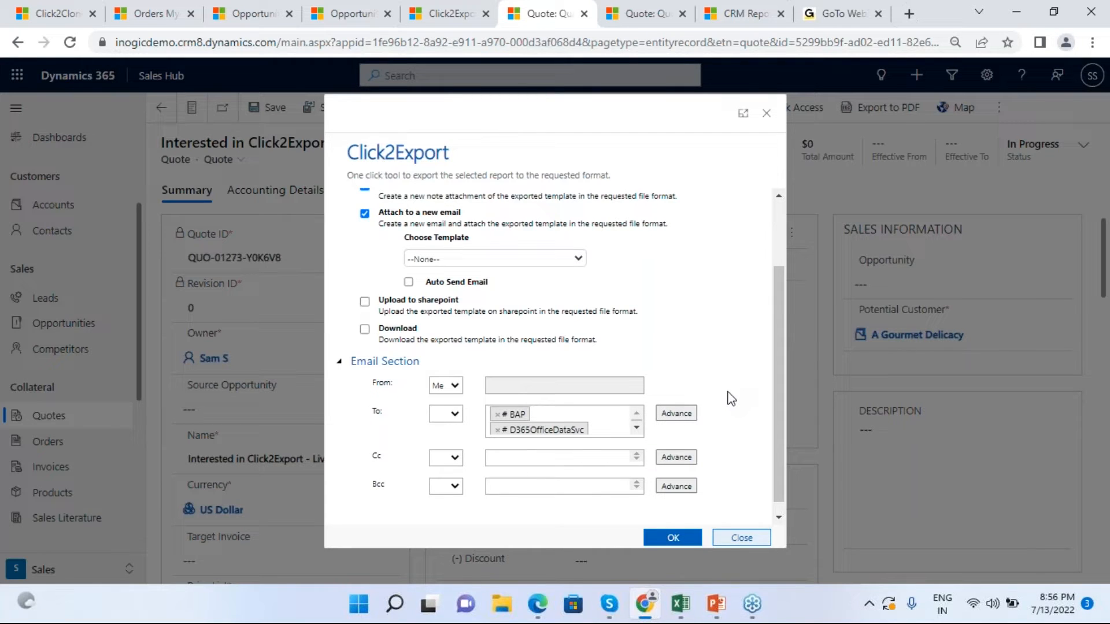
{"action": "left_click_drag", "start_coordinate": [781, 407], "coordinate": [781, 318]}
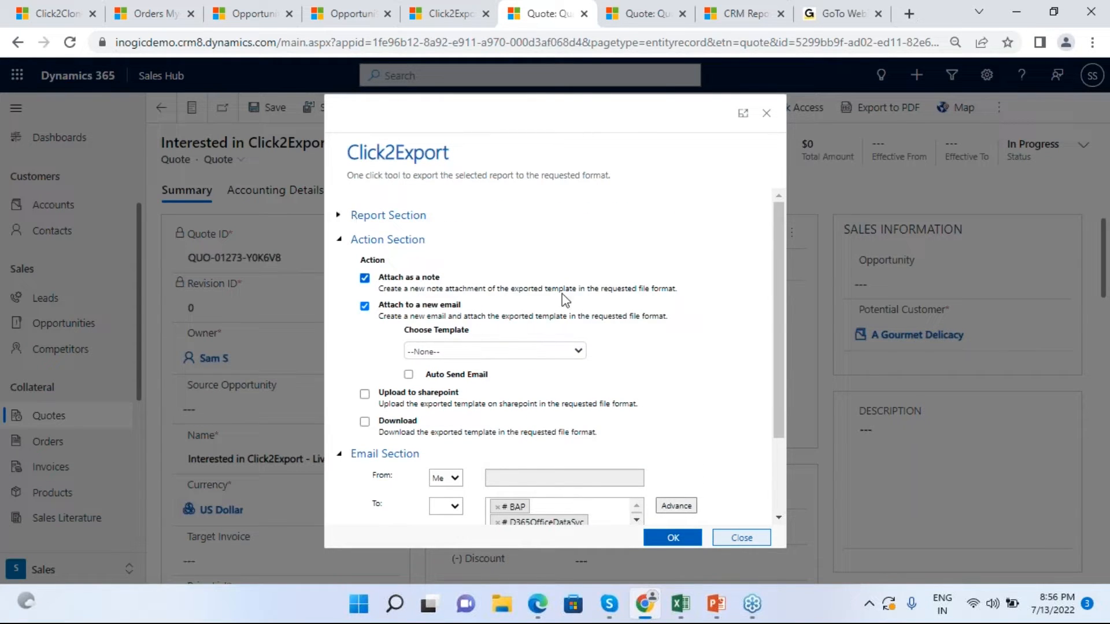
{"action": "left_click_drag", "start_coordinate": [777, 316], "coordinate": [771, 377]}
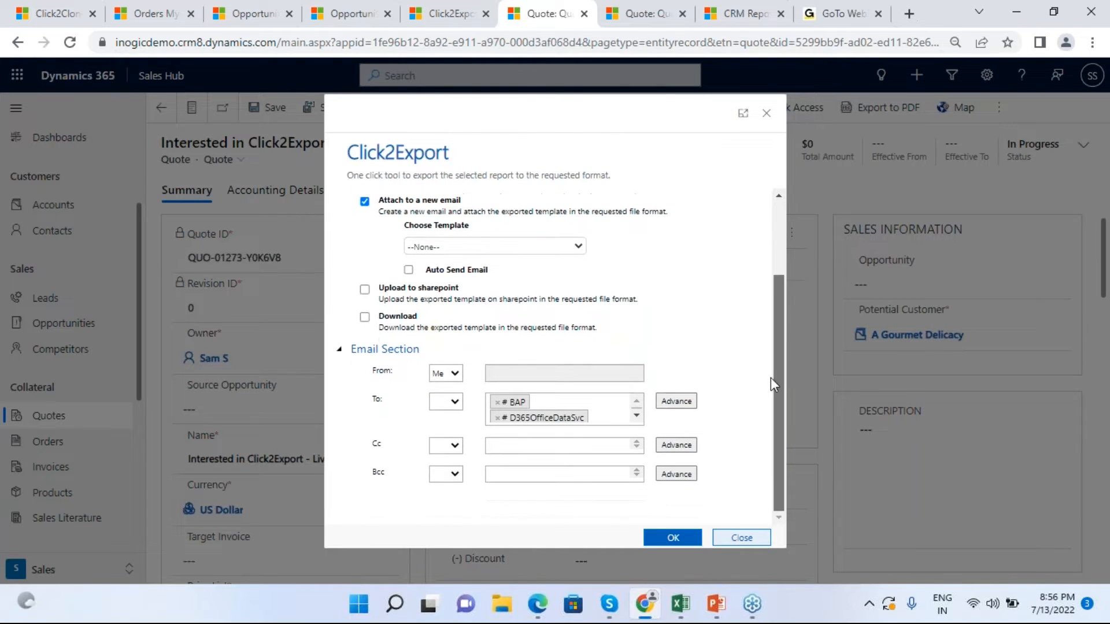
{"action": "left_click", "coordinate": [614, 422]}
{"action": "left_click", "coordinate": [614, 410]}
{"action": "scroll", "coordinate": [781, 338], "scroll_direction": "up", "scroll_amount": 1}
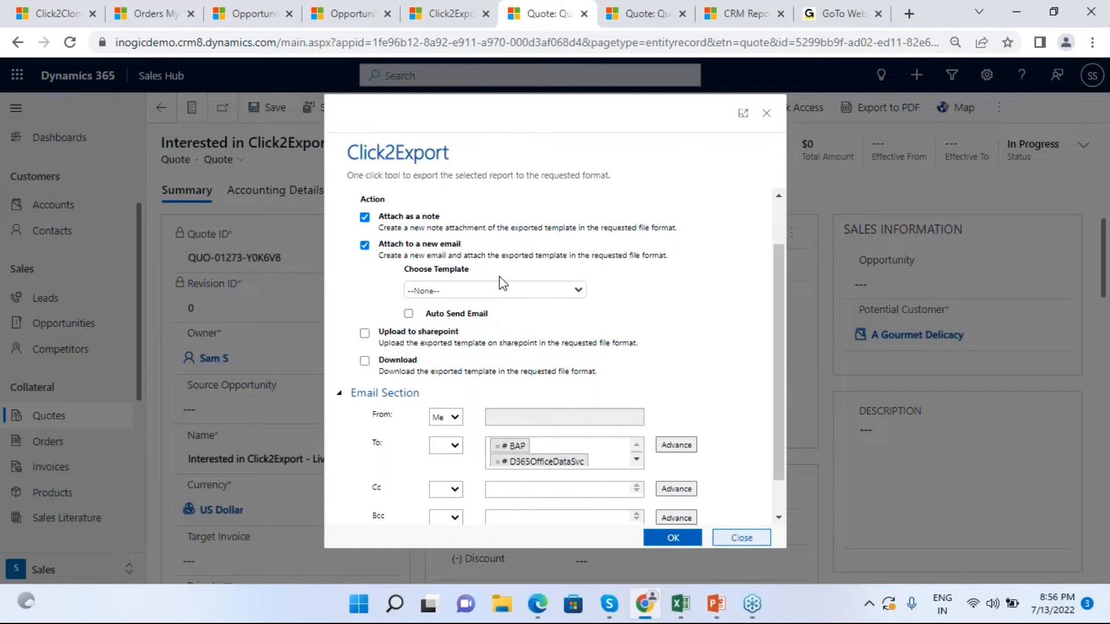
Step: Choose "Email quote template" for the new email and run the export
{"action": "left_click", "coordinate": [538, 291]}
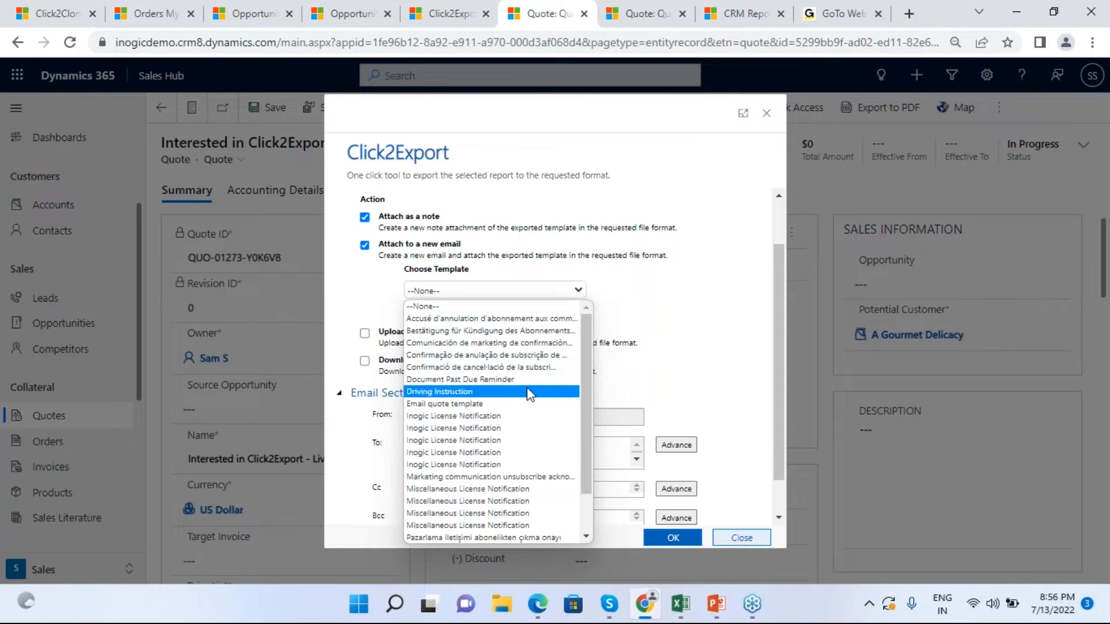
{"action": "left_click", "coordinate": [548, 405]}
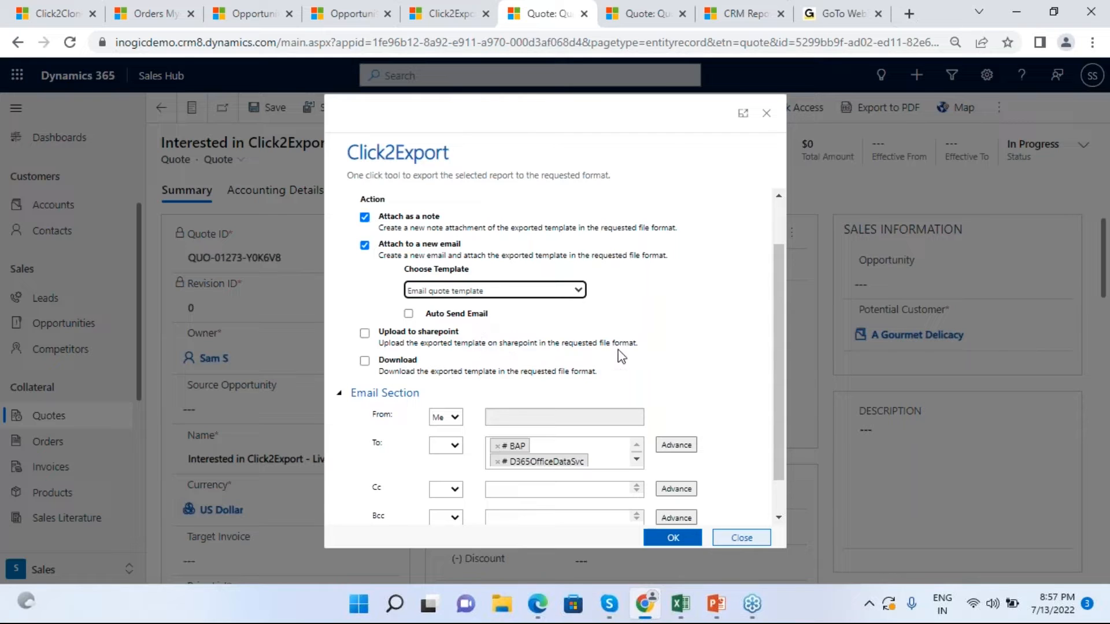
{"action": "scroll", "coordinate": [617, 348], "scroll_direction": "up", "scroll_amount": 1}
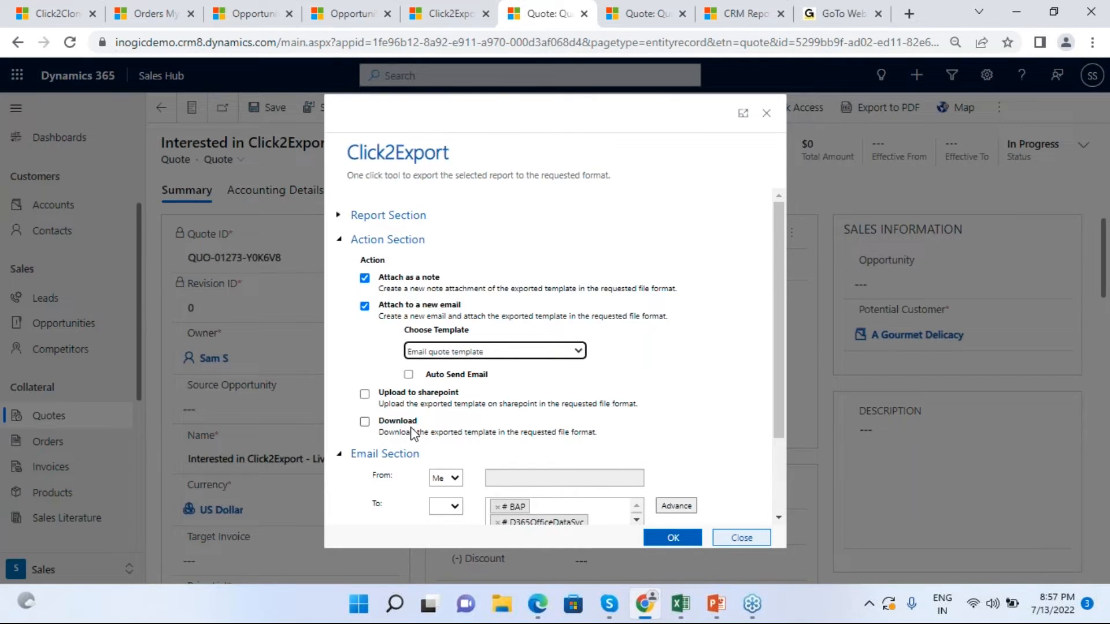
{"action": "scroll", "coordinate": [528, 442], "scroll_direction": "down", "scroll_amount": 1}
{"action": "scroll", "coordinate": [528, 443], "scroll_direction": "down", "scroll_amount": 2}
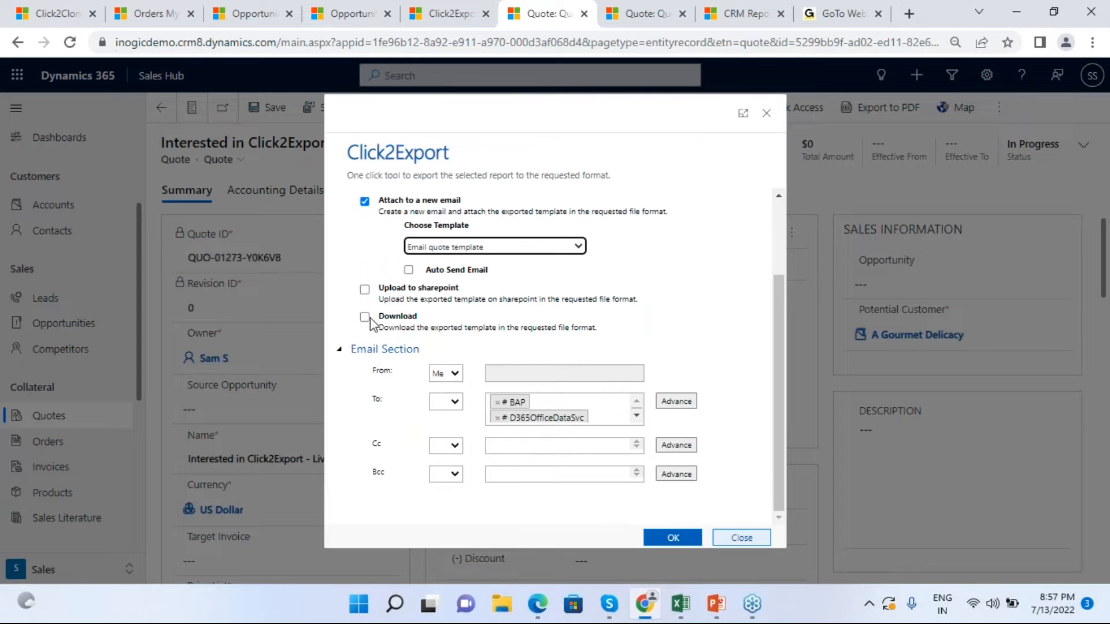
{"action": "scroll", "coordinate": [370, 320], "scroll_direction": "up", "scroll_amount": 2}
{"action": "scroll", "coordinate": [657, 463], "scroll_direction": "up", "scroll_amount": 1}
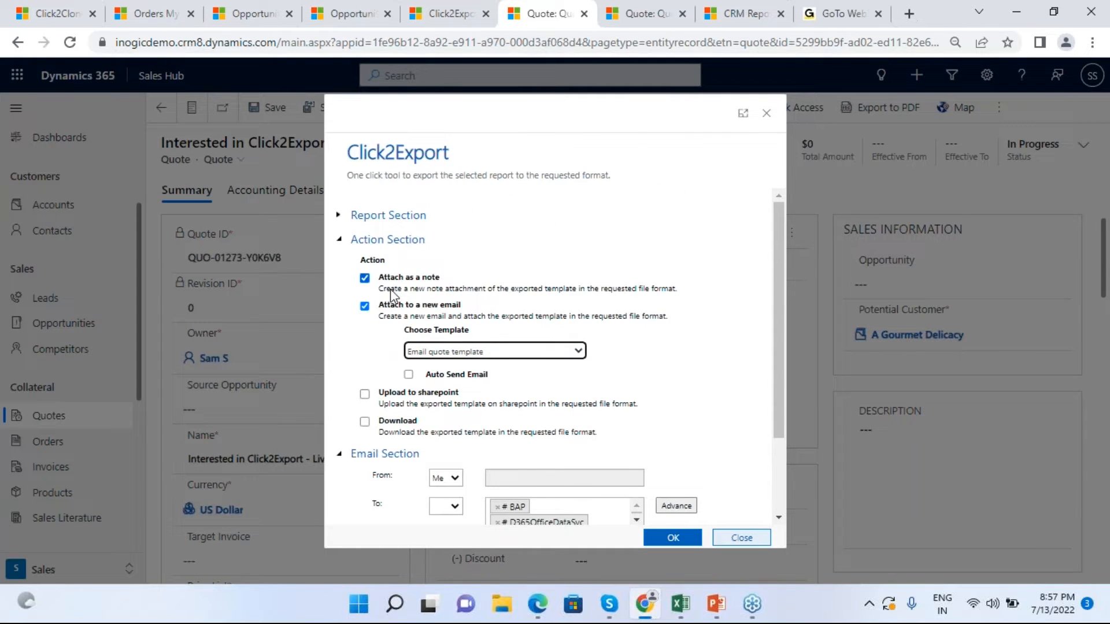
{"action": "scroll", "coordinate": [657, 379], "scroll_direction": "down", "scroll_amount": 2}
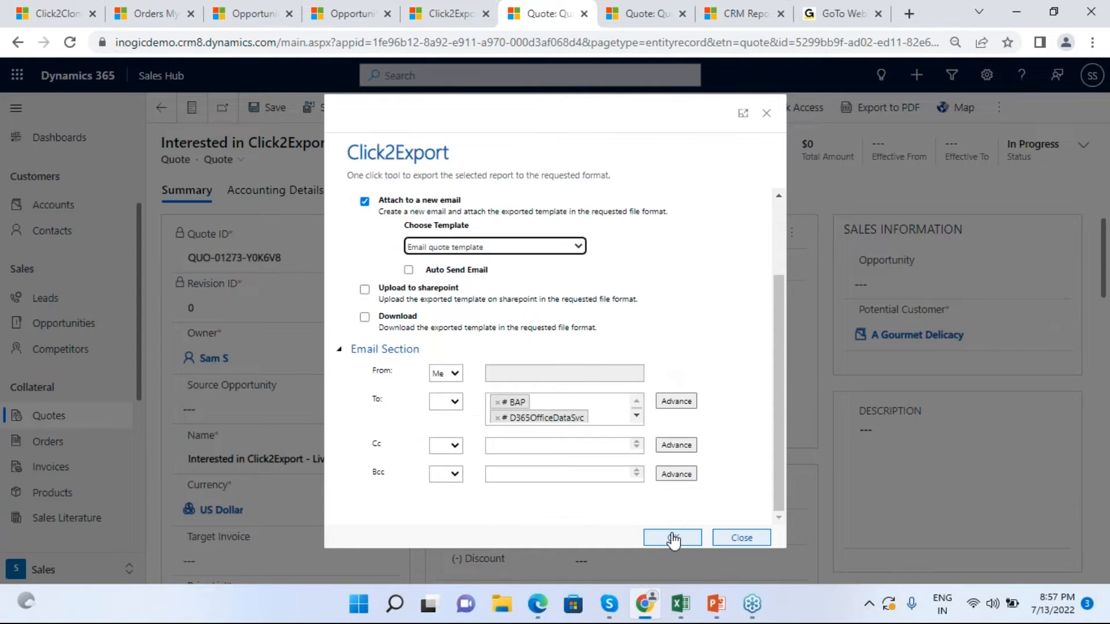
{"action": "left_click", "coordinate": [671, 539]}
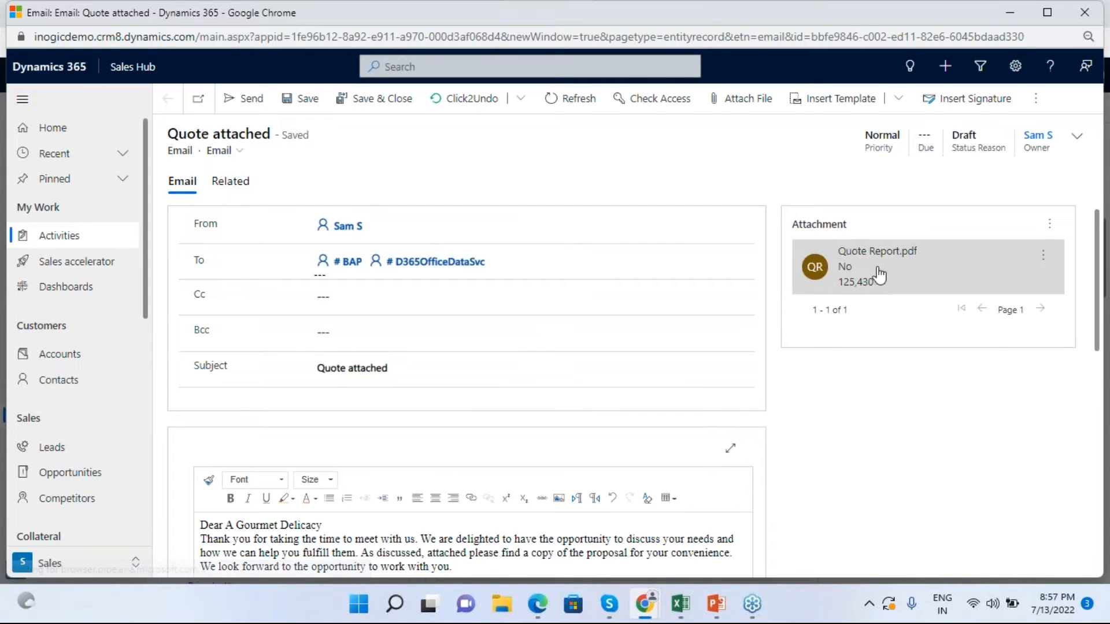
Step: Examine the "Quote attached" draft email's message body, recipients and report attachment
{"action": "scroll", "coordinate": [418, 475], "scroll_direction": "down", "scroll_amount": 1}
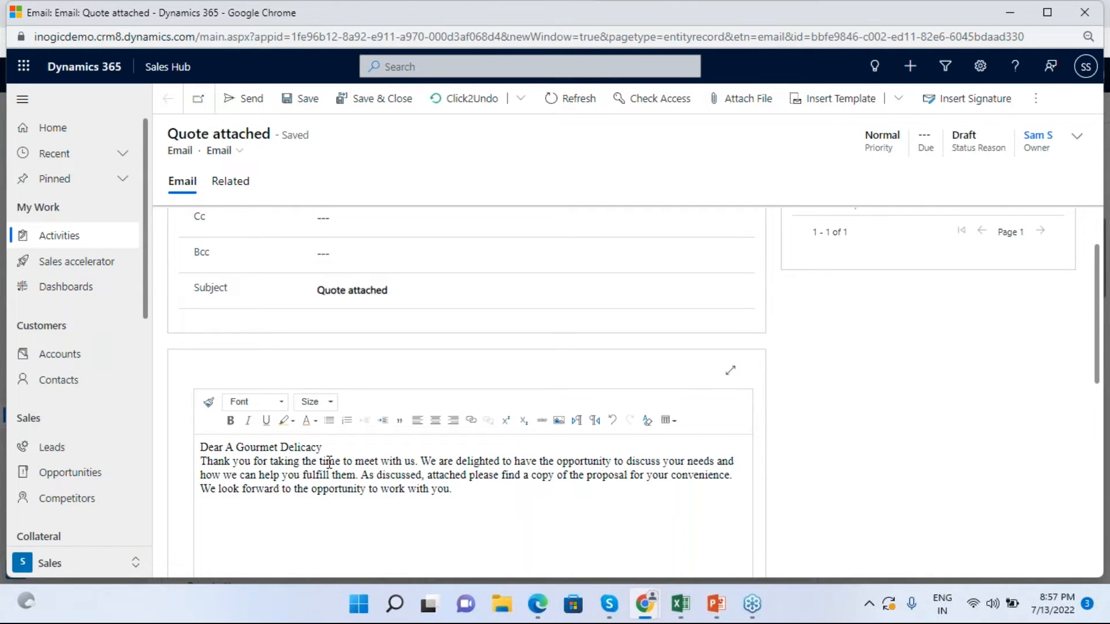
{"action": "scroll", "coordinate": [466, 493], "scroll_direction": "up", "scroll_amount": 2}
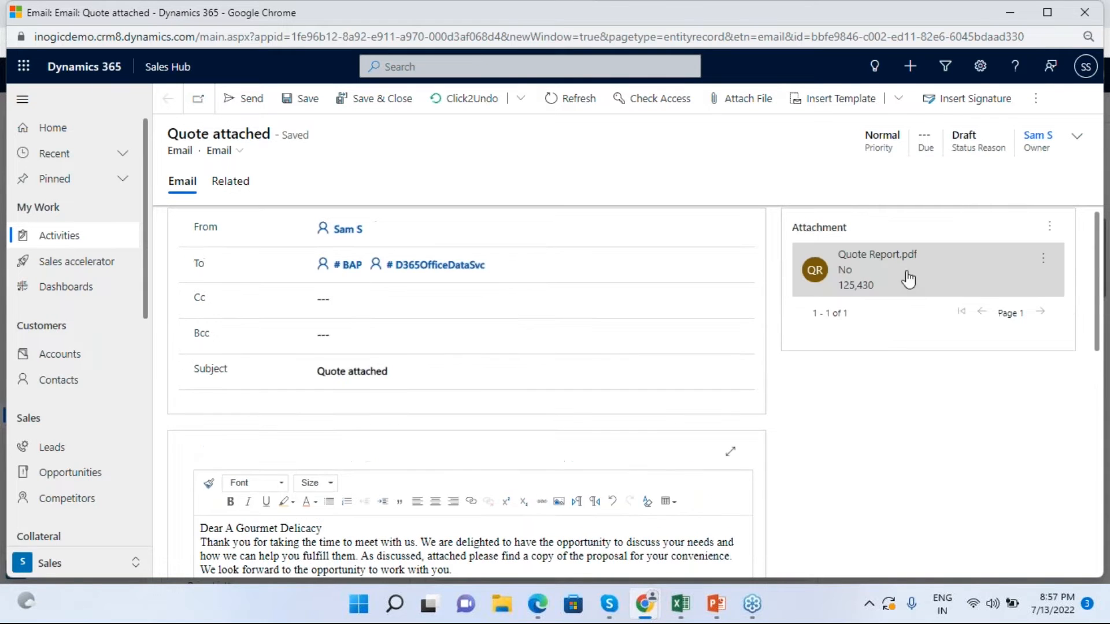
{"action": "left_click", "coordinate": [429, 265]}
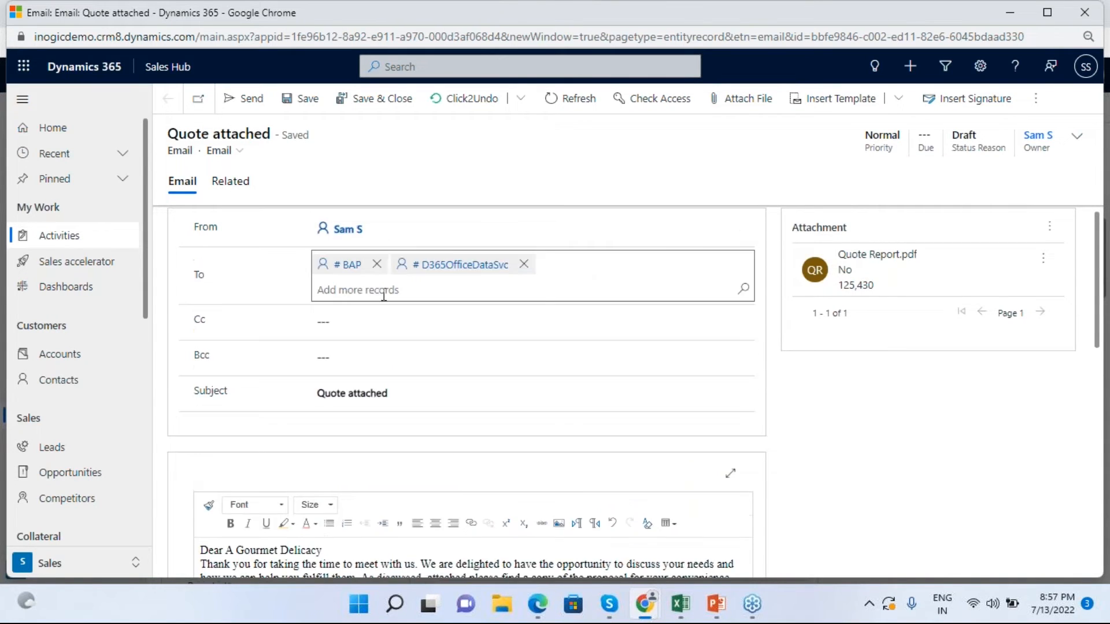
{"action": "left_click", "coordinate": [439, 428]}
{"action": "scroll", "coordinate": [492, 495], "scroll_direction": "down", "scroll_amount": 1}
{"action": "scroll", "coordinate": [498, 493], "scroll_direction": "up", "scroll_amount": 1}
{"action": "left_click", "coordinate": [381, 298]}
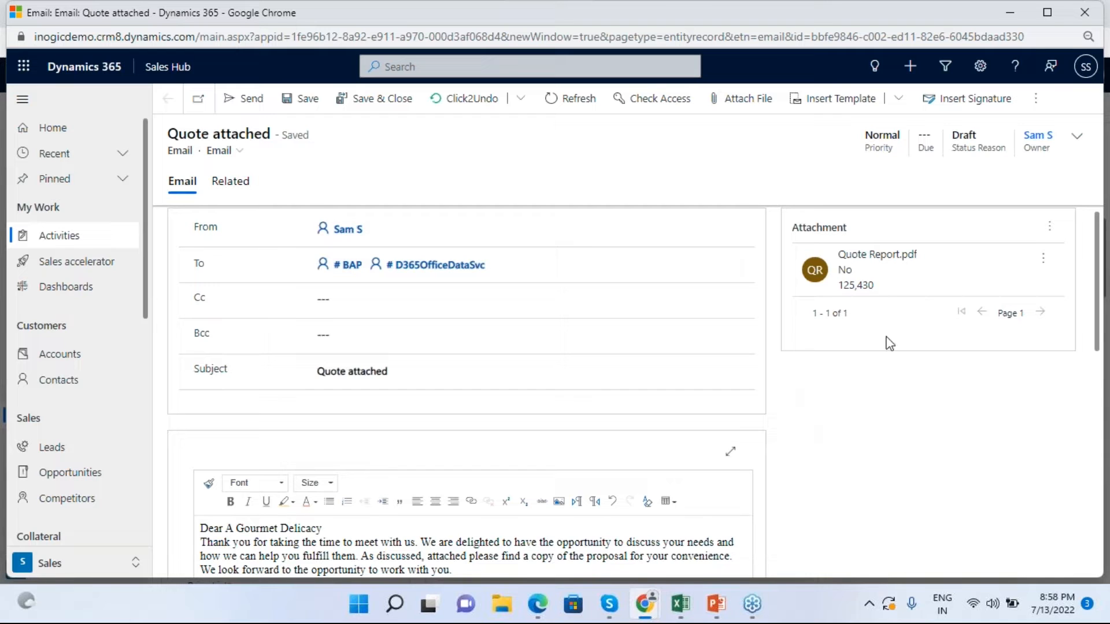
Step: Close the draft email, acknowledge the export, and check the quote's timeline for the new email and note before returning to its summary
{"action": "left_click", "coordinate": [1085, 17]}
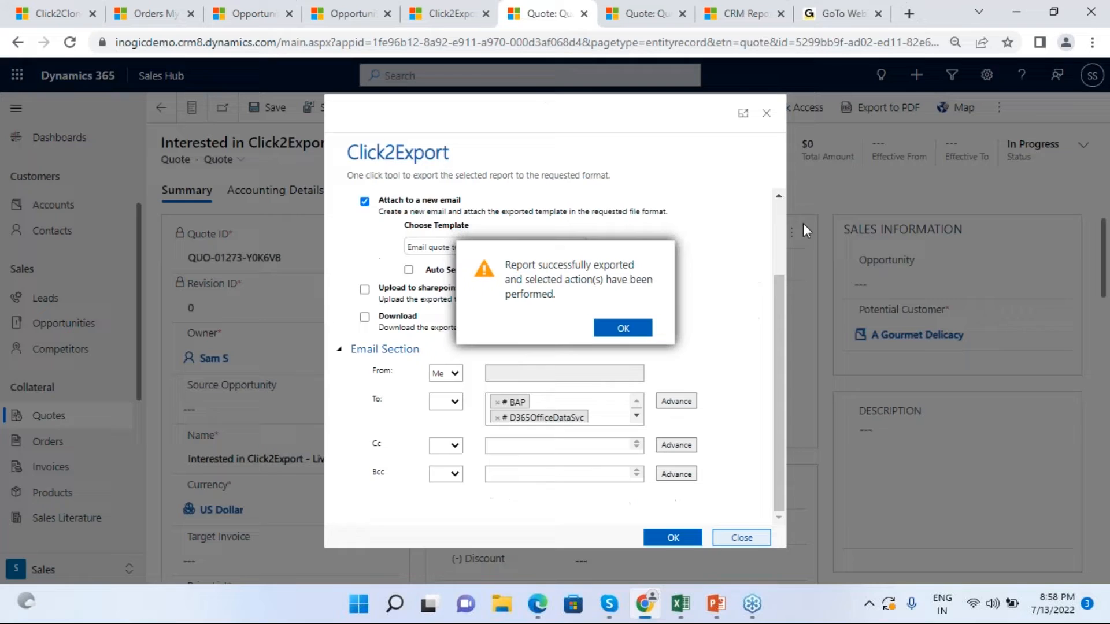
{"action": "left_click", "coordinate": [634, 329]}
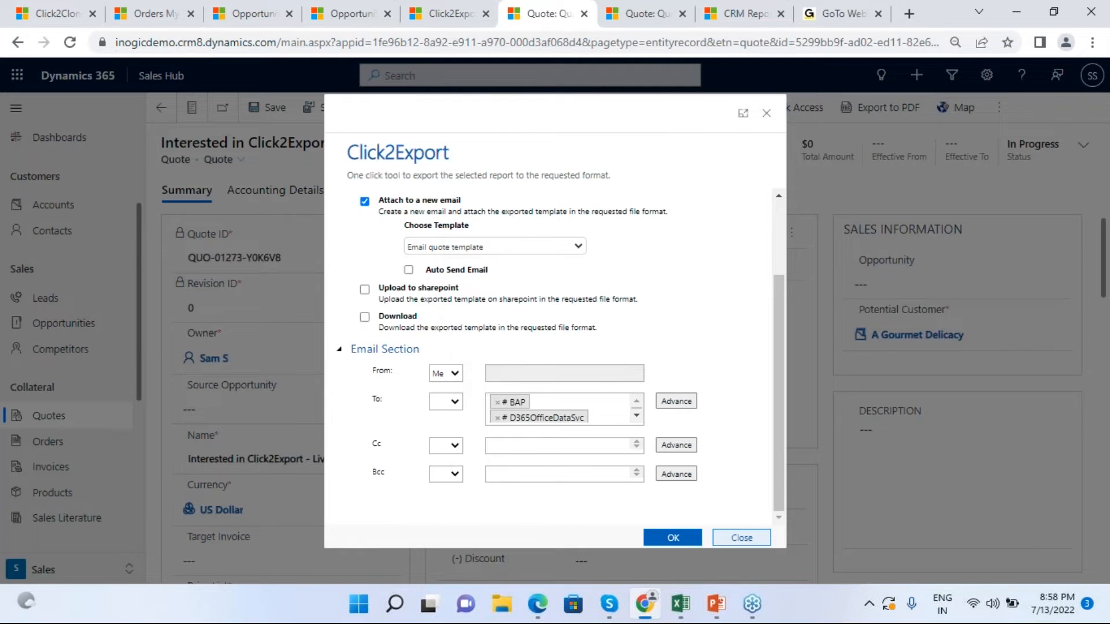
{"action": "left_click", "coordinate": [356, 194]}
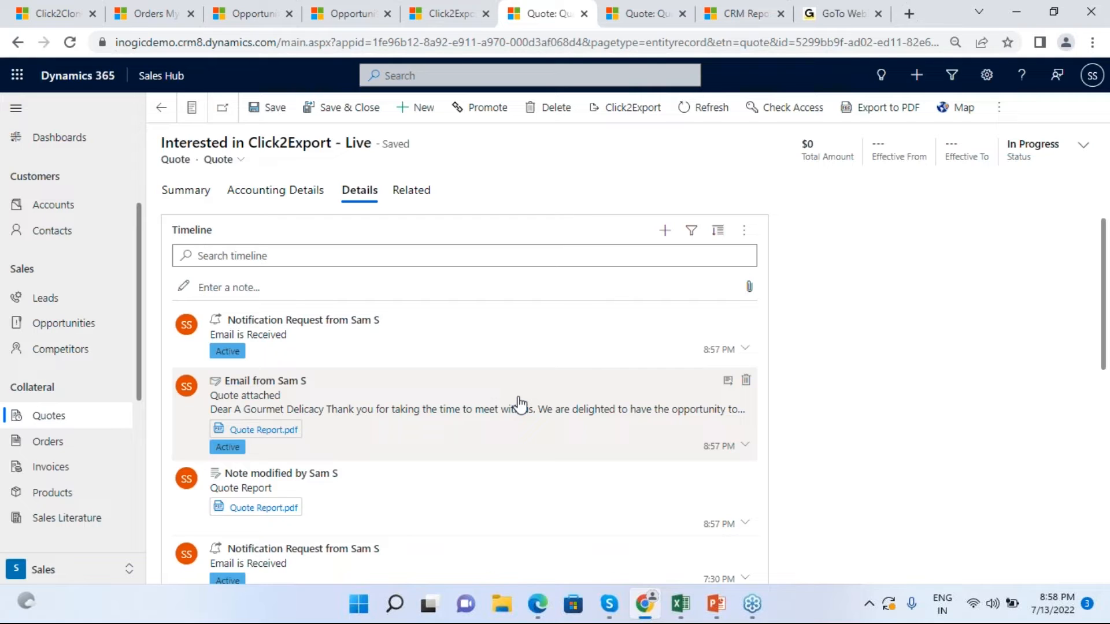
{"action": "left_click", "coordinate": [194, 194]}
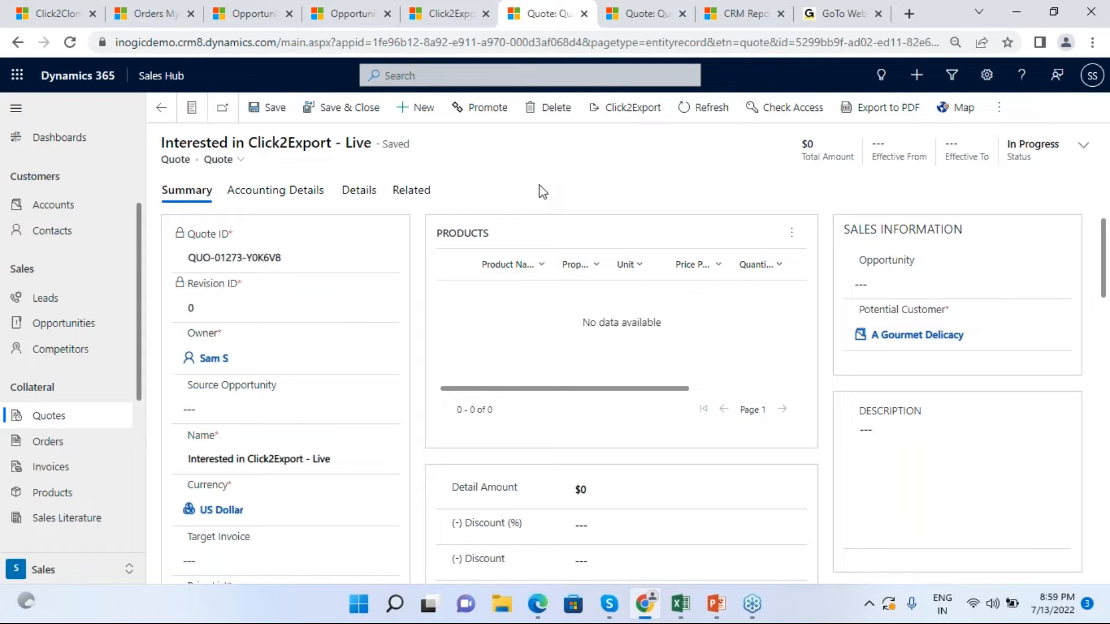
Step: Switch to the Click2Export app and open the Daily Report record from the schedule reports
{"action": "left_click", "coordinate": [448, 14]}
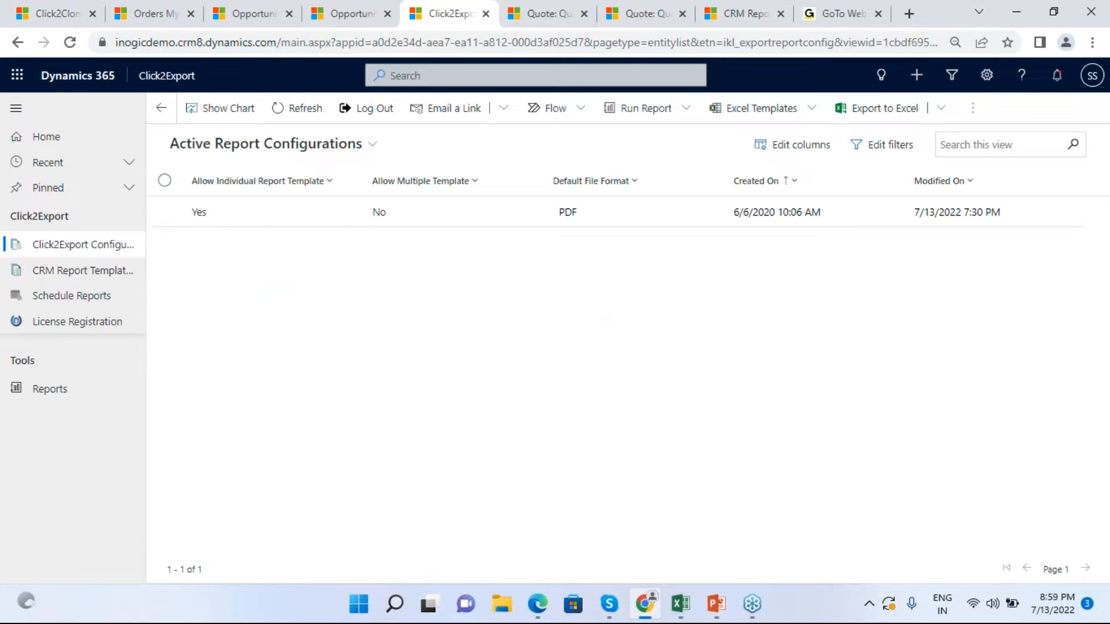
{"action": "left_click", "coordinate": [80, 306]}
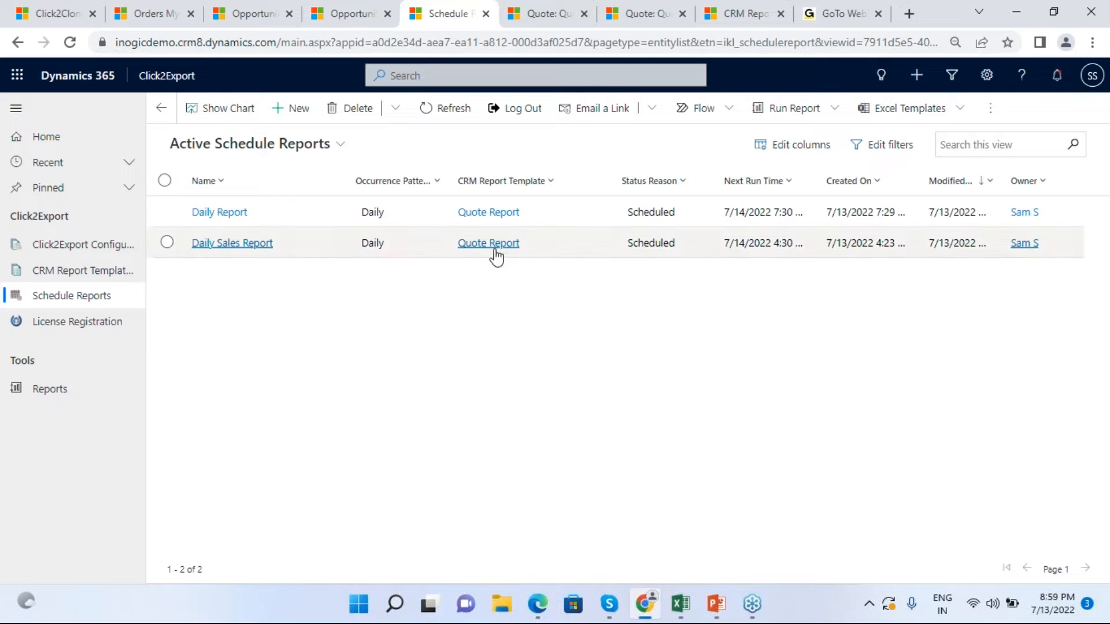
{"action": "left_click", "coordinate": [555, 223]}
{"action": "double_click", "coordinate": [555, 222]}
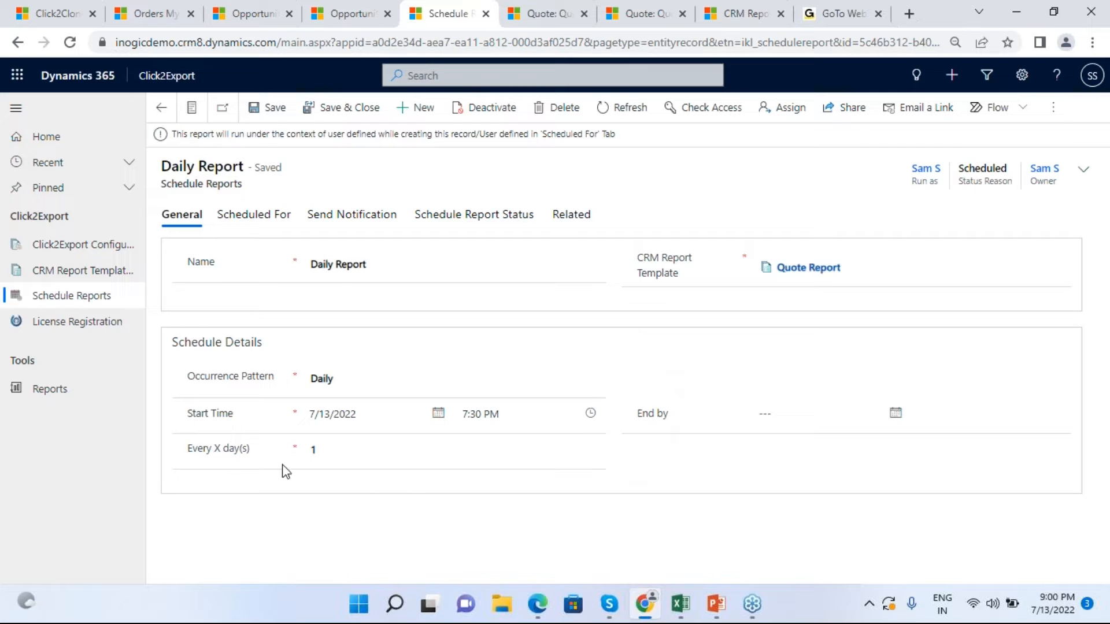
Step: Review the Daily Report's occurrence pattern options, the users it is scheduled for, and its failure notification settings
{"action": "left_click", "coordinate": [468, 382]}
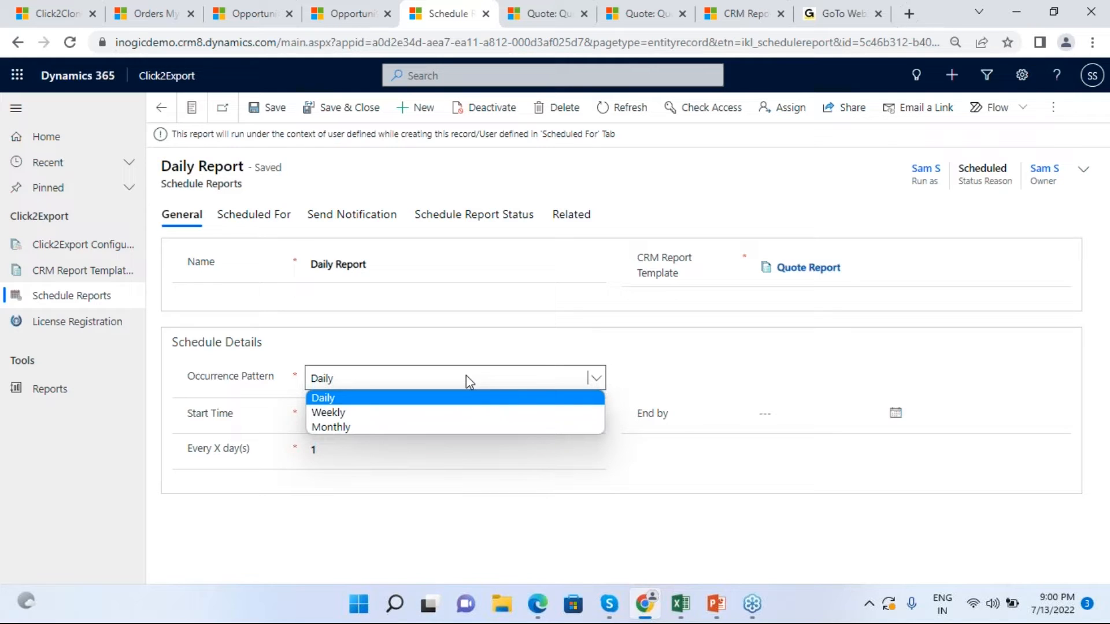
{"action": "left_click", "coordinate": [466, 377]}
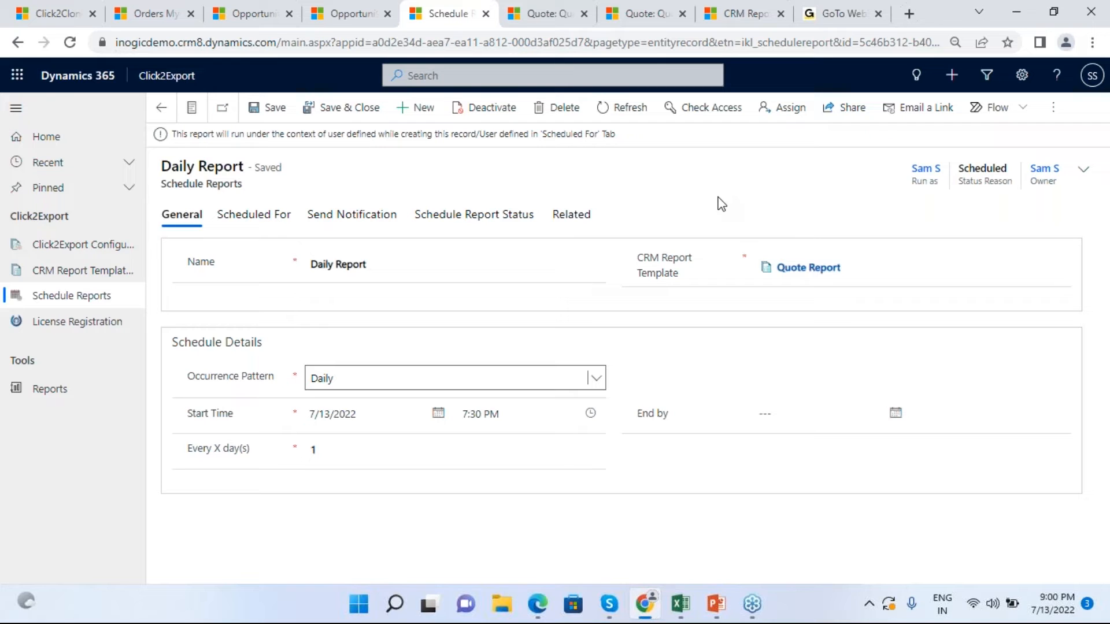
{"action": "left_click", "coordinate": [267, 228]}
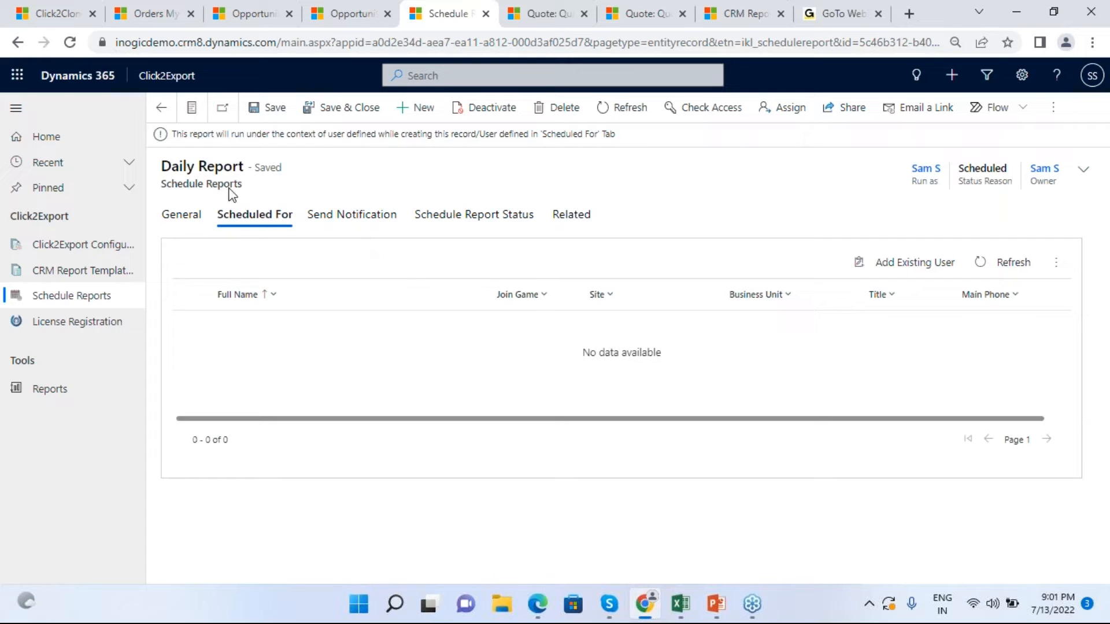
{"action": "left_click", "coordinate": [370, 226]}
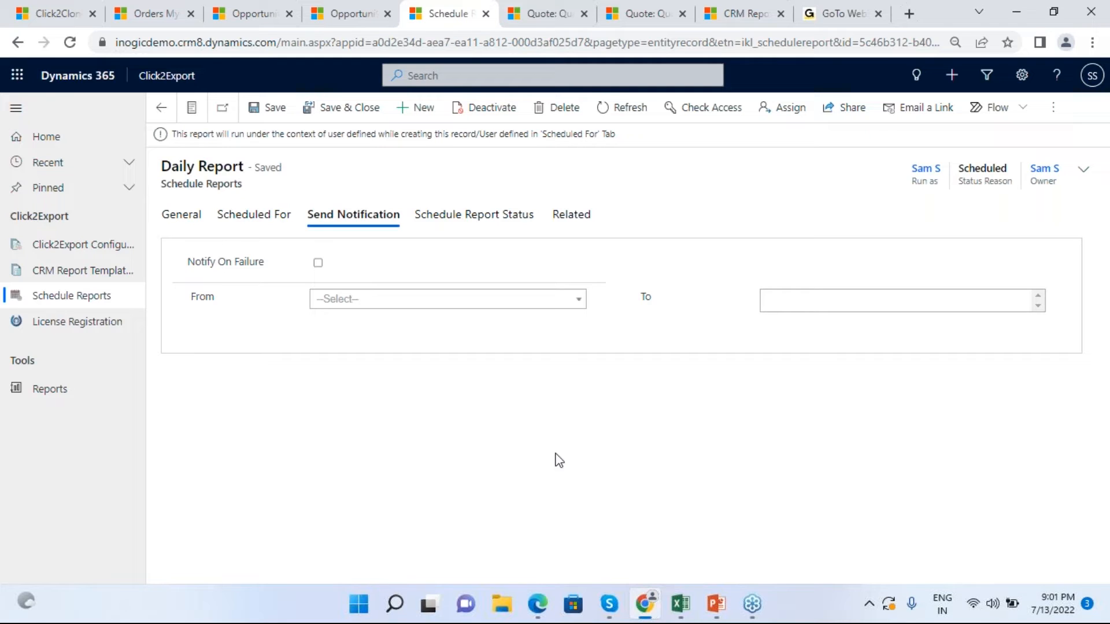
Step: Review the Daily Report's run status history and general schedule details, and return to the active schedule reports
{"action": "left_click", "coordinate": [512, 217]}
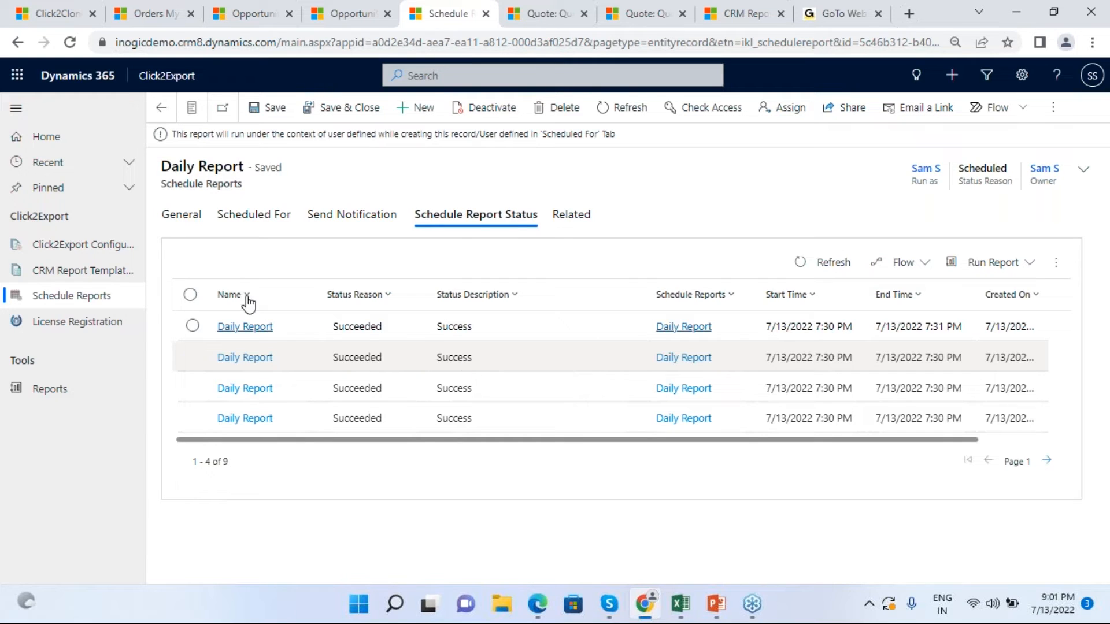
{"action": "left_click", "coordinate": [180, 217]}
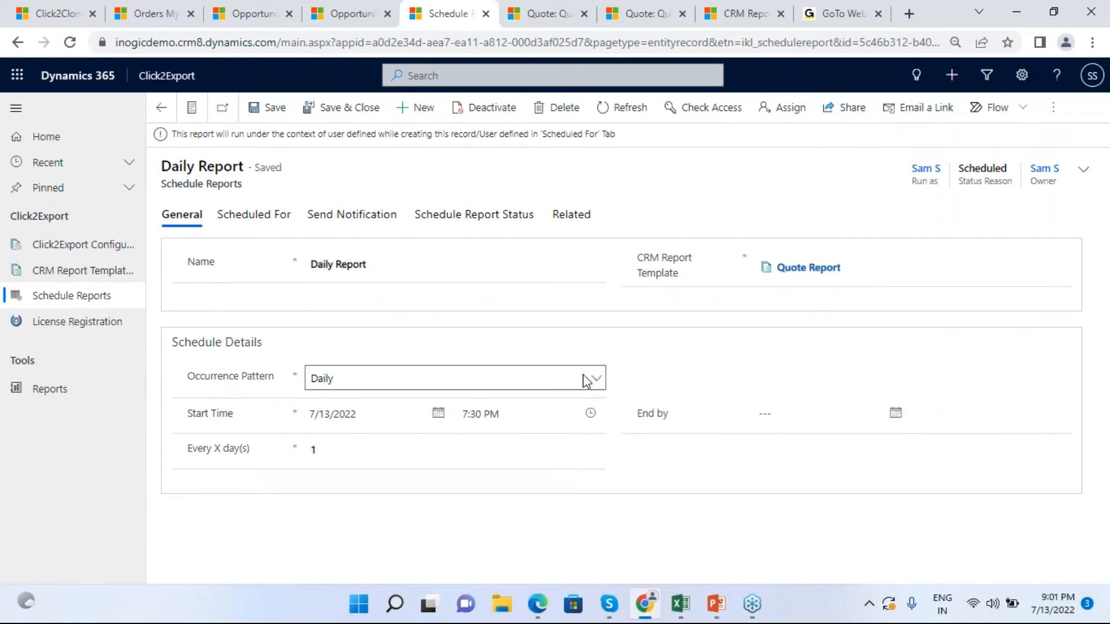
{"action": "left_click", "coordinate": [161, 108]}
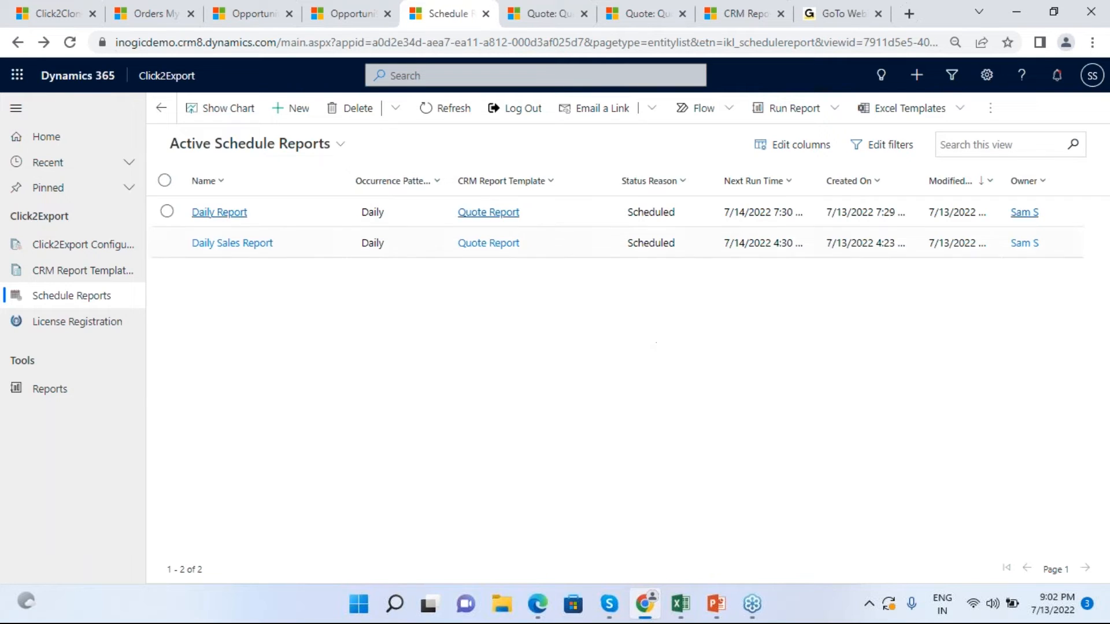
Step: Return to the Sales Hub quotes, sort All Quotes by creation date from newest to oldest, and open the "Interested in C2E" quote
{"action": "left_click", "coordinate": [545, 12]}
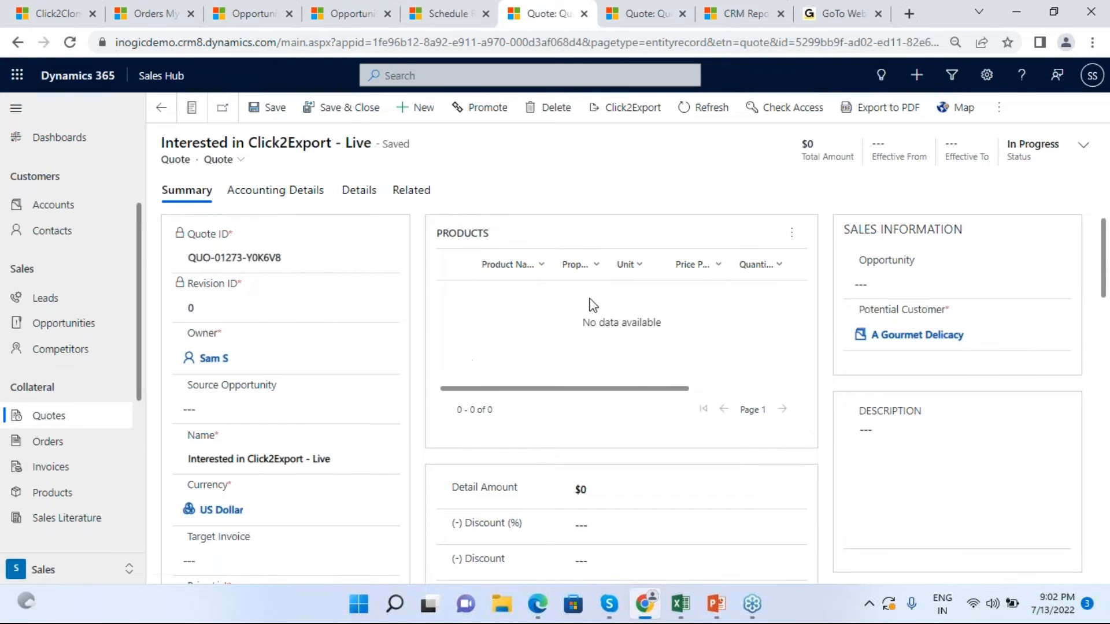
{"action": "mouse_move", "coordinate": [622, 397]}
{"action": "left_mouse_down"}
{"action": "mouse_move", "coordinate": [654, 401]}
{"action": "mouse_move", "coordinate": [623, 402]}
{"action": "left_mouse_up"}
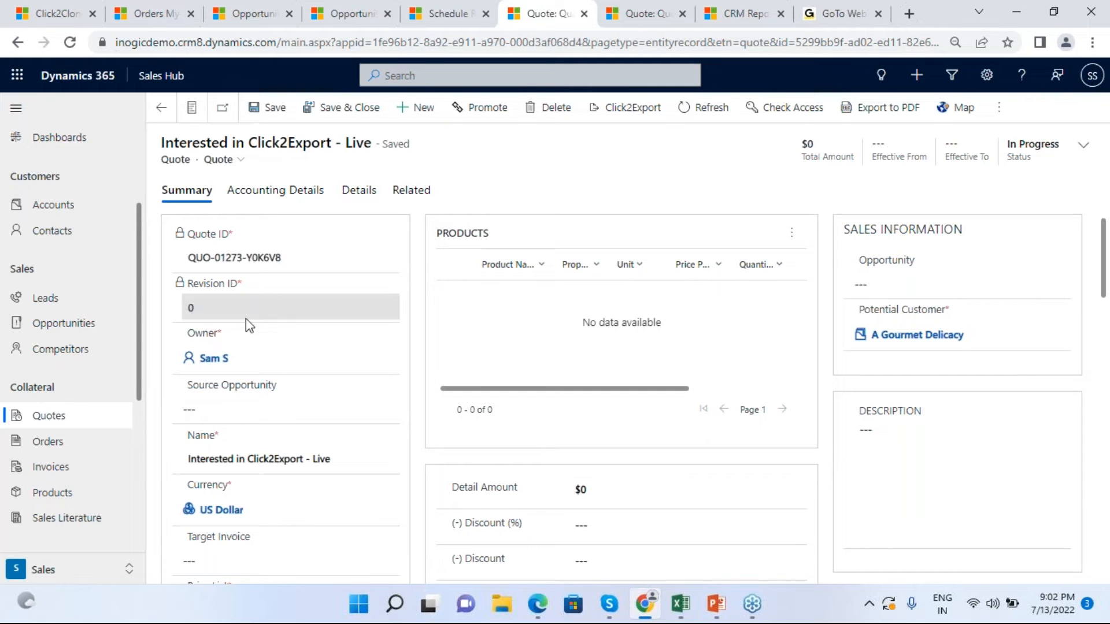
{"action": "left_click", "coordinate": [75, 417]}
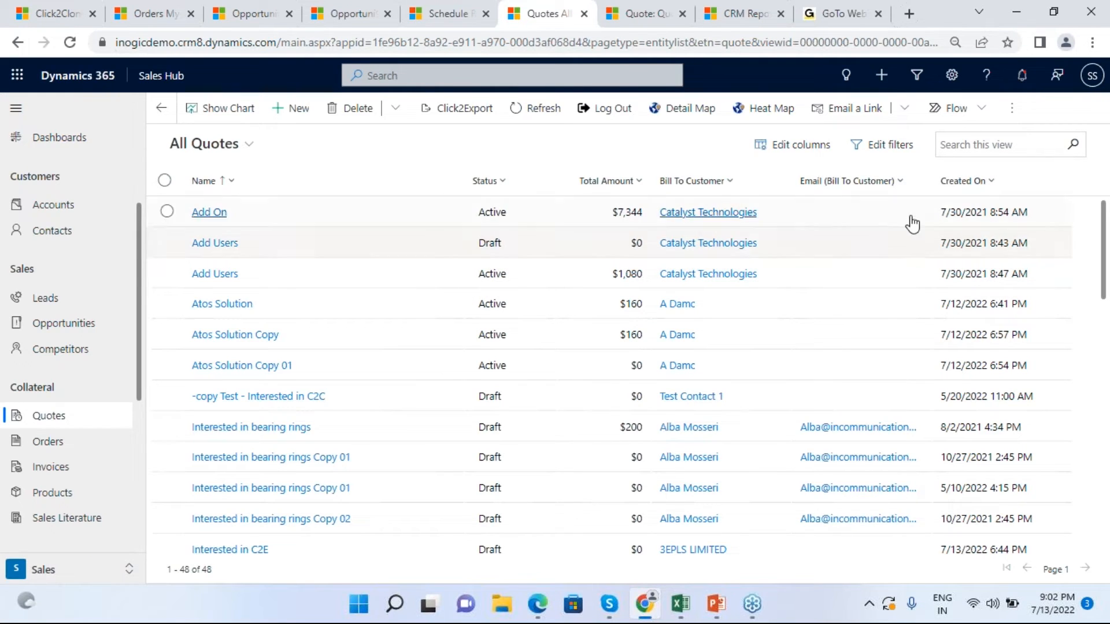
{"action": "left_click", "coordinate": [957, 181]}
{"action": "left_click", "coordinate": [1011, 246]}
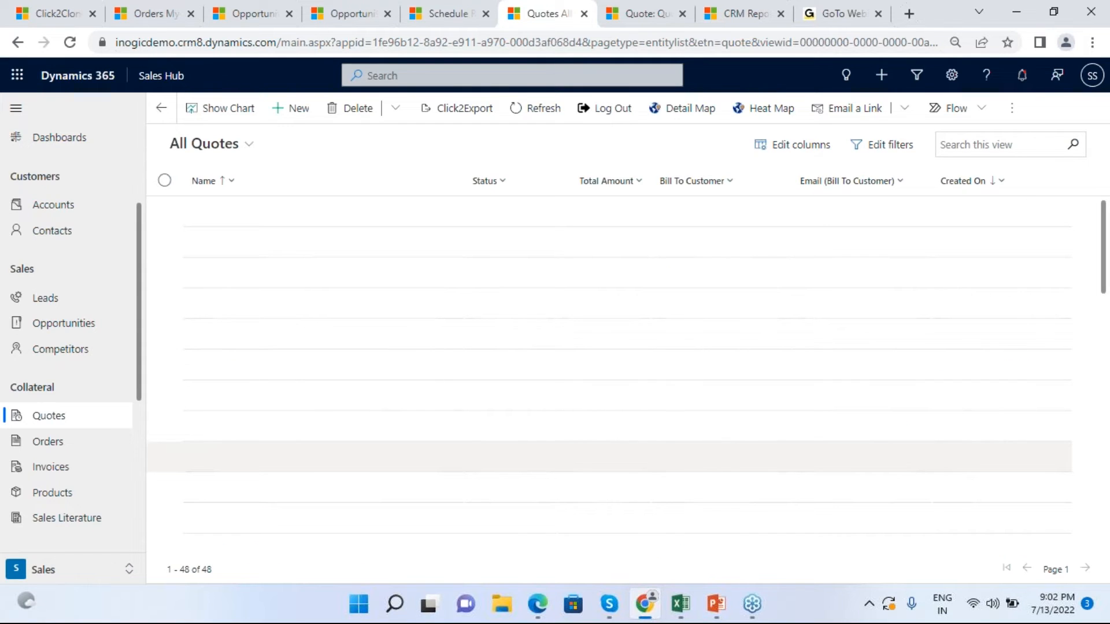
{"action": "left_click", "coordinate": [230, 243]}
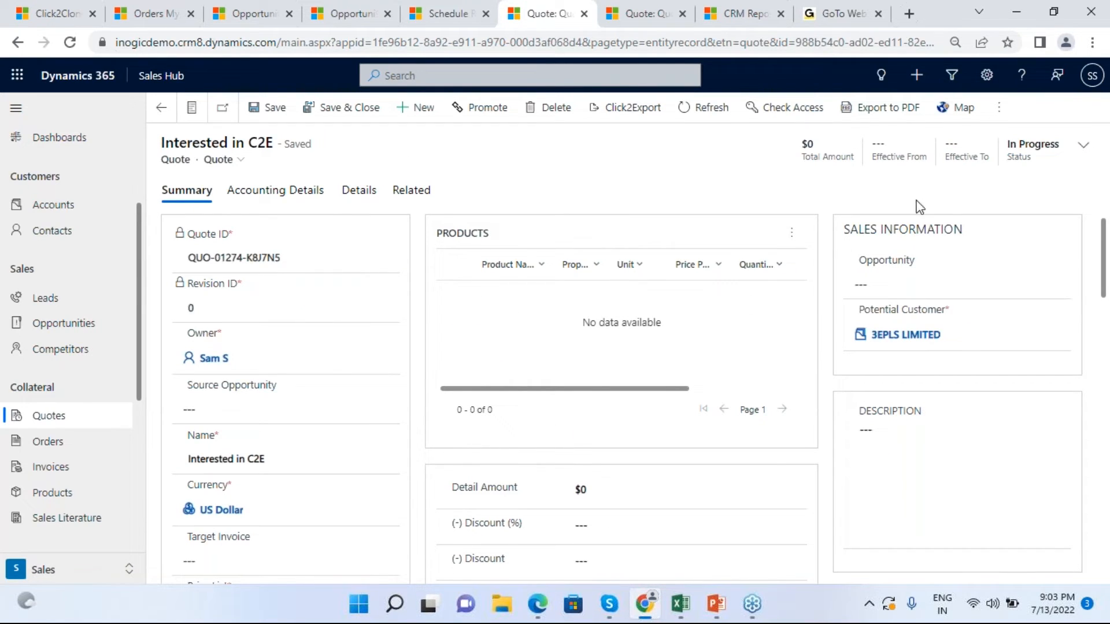
Step: Show the quote's Details with its timeline and activate the quote
{"action": "left_click", "coordinate": [999, 108]}
{"action": "left_click", "coordinate": [626, 197]}
{"action": "left_click", "coordinate": [998, 108]}
{"action": "left_click", "coordinate": [497, 174]}
{"action": "left_click", "coordinate": [367, 193]}
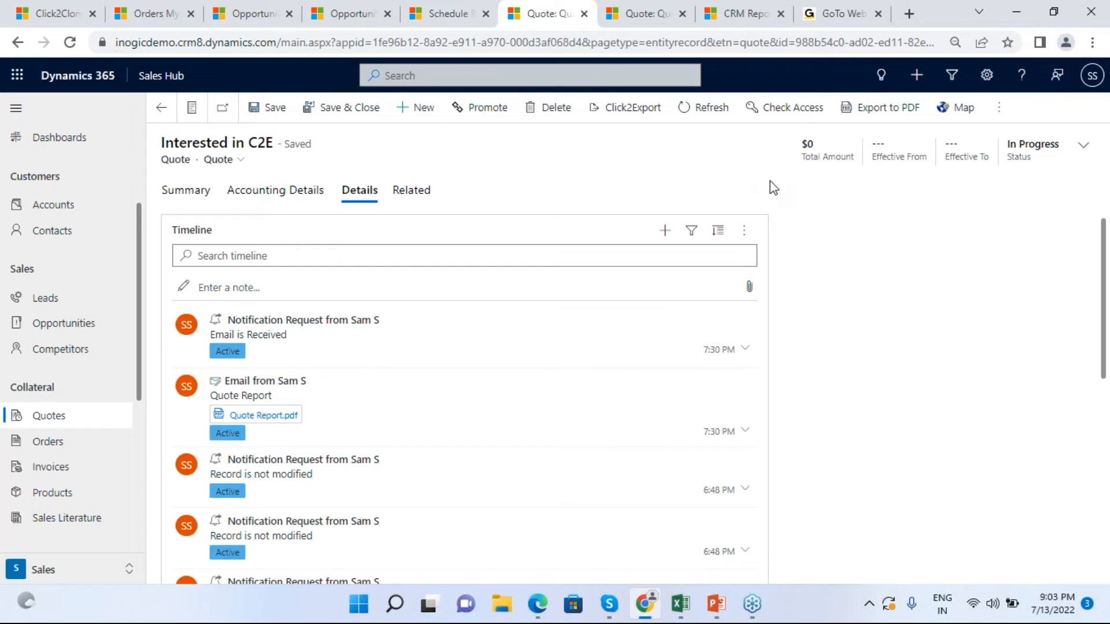
{"action": "left_click", "coordinate": [1011, 114]}
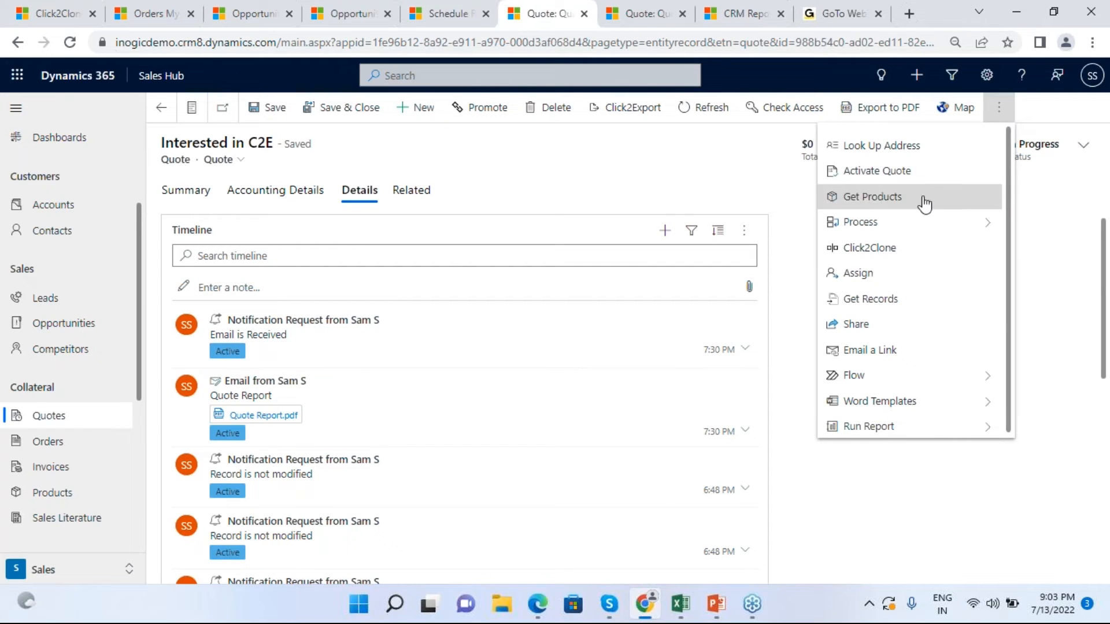
{"action": "left_click", "coordinate": [895, 172]}
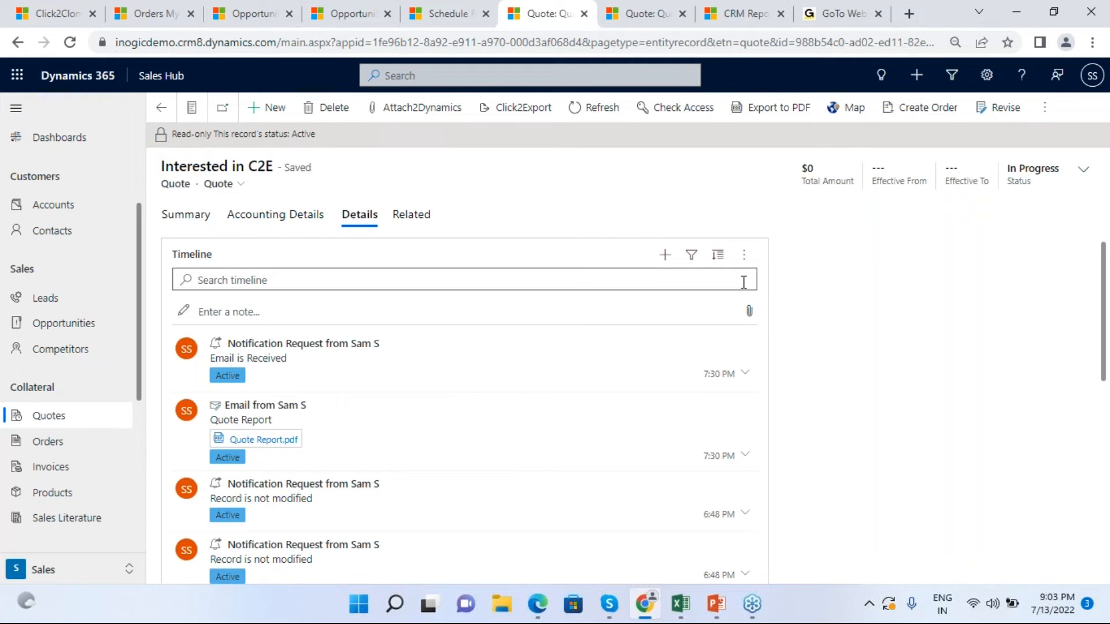
Step: Refresh the activated quote's timeline twice to check for the automatically generated report note and email
{"action": "left_click", "coordinate": [744, 254]}
{"action": "left_click", "coordinate": [751, 311]}
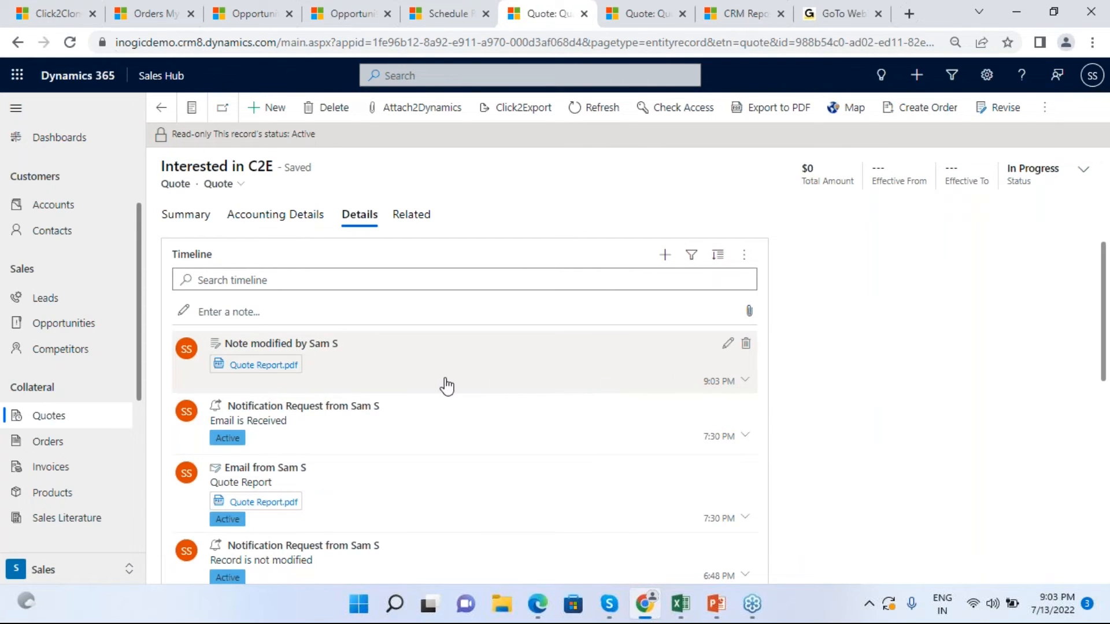
{"action": "left_click", "coordinate": [744, 255]}
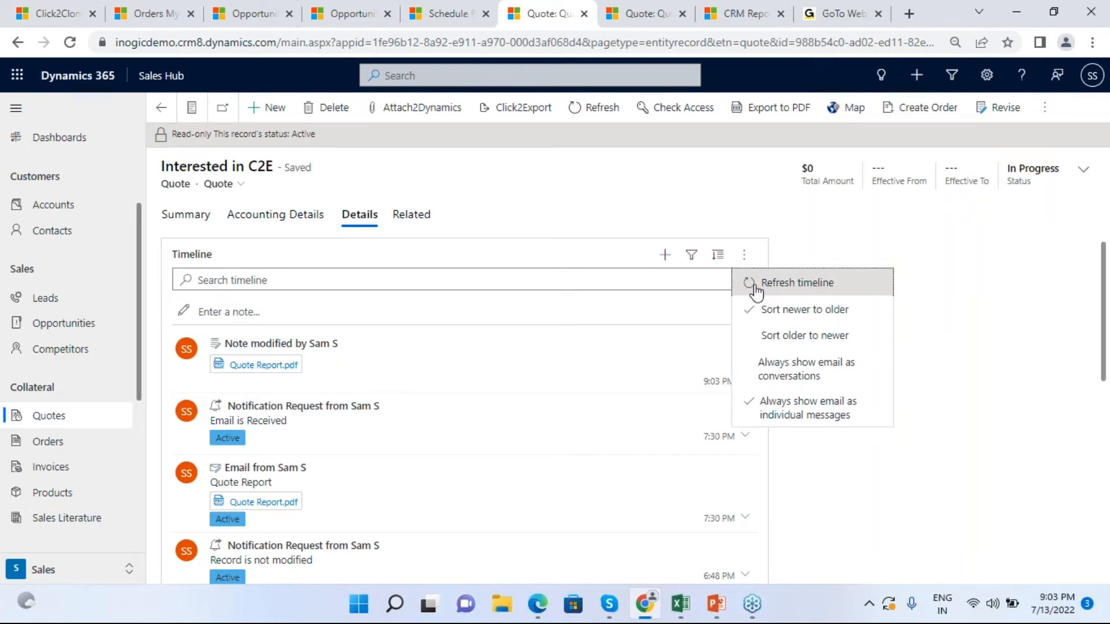
{"action": "left_click", "coordinate": [749, 282]}
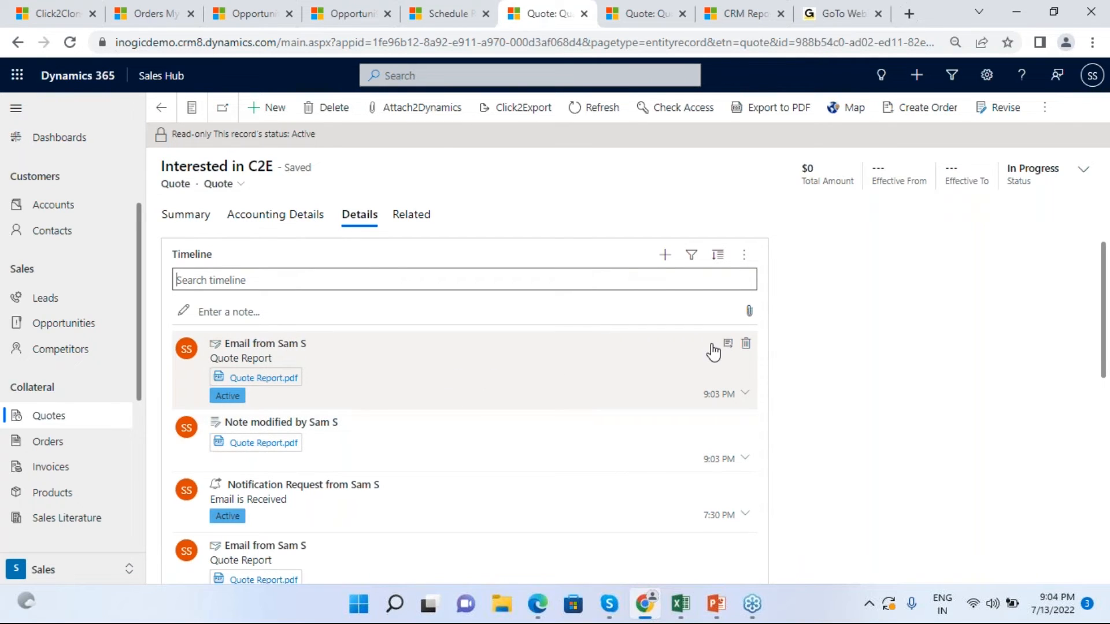
Step: Open the newest Quote Report email, examine its recipients, subject, body and PDF attachment, and return to the quote
{"action": "left_click", "coordinate": [728, 343]}
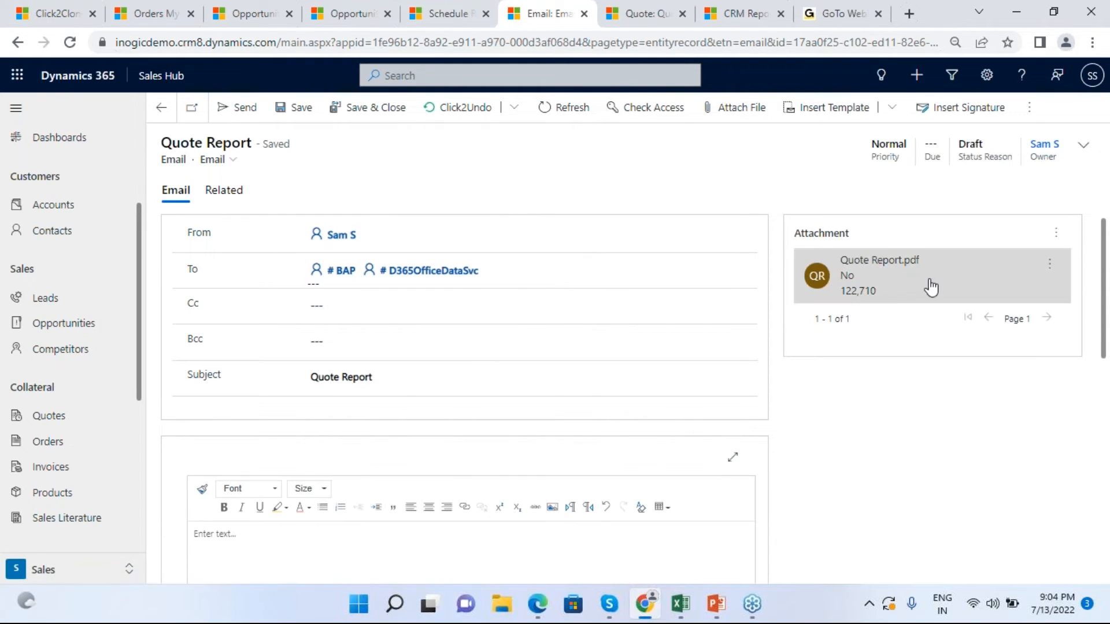
{"action": "scroll", "coordinate": [532, 416], "scroll_direction": "down", "scroll_amount": 3}
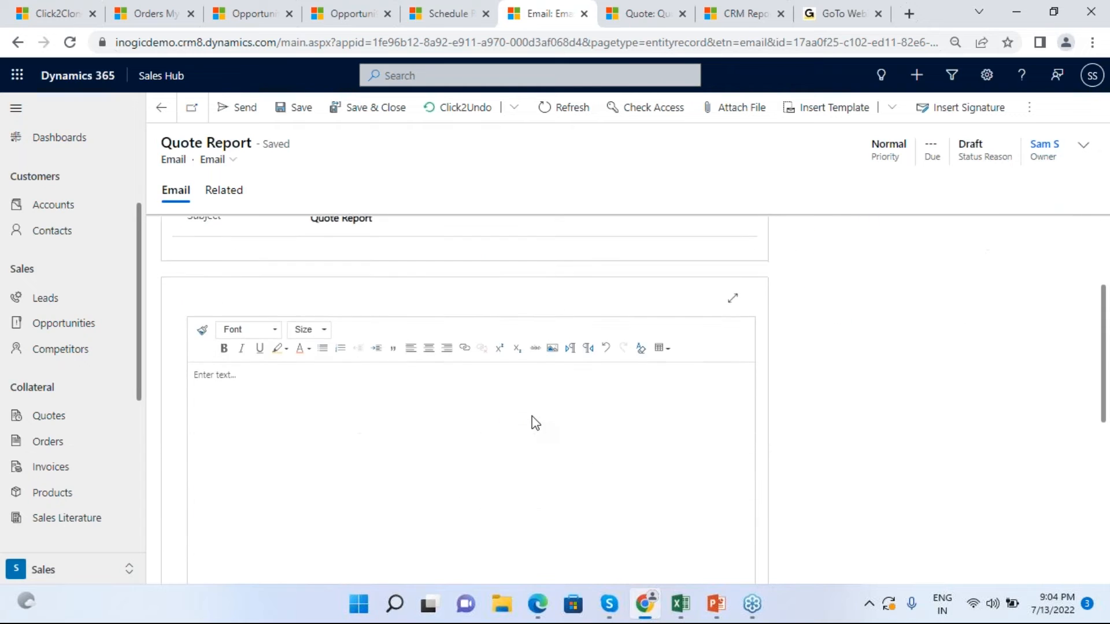
{"action": "scroll", "coordinate": [533, 417], "scroll_direction": "up", "scroll_amount": 3}
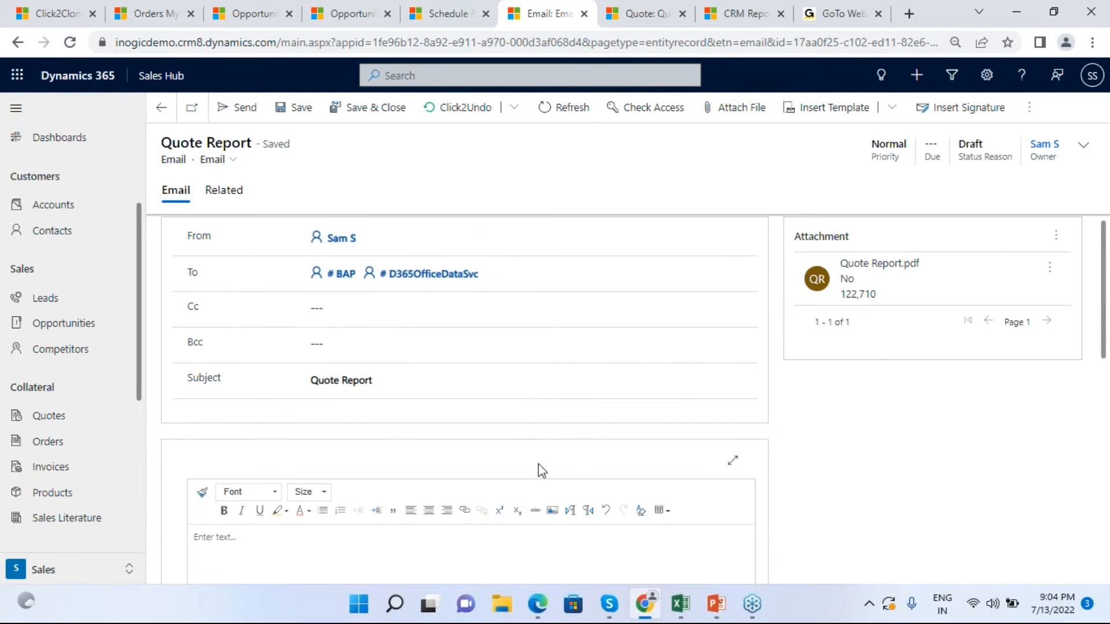
{"action": "scroll", "coordinate": [399, 416], "scroll_direction": "down", "scroll_amount": 2}
{"action": "left_click", "coordinate": [343, 460]}
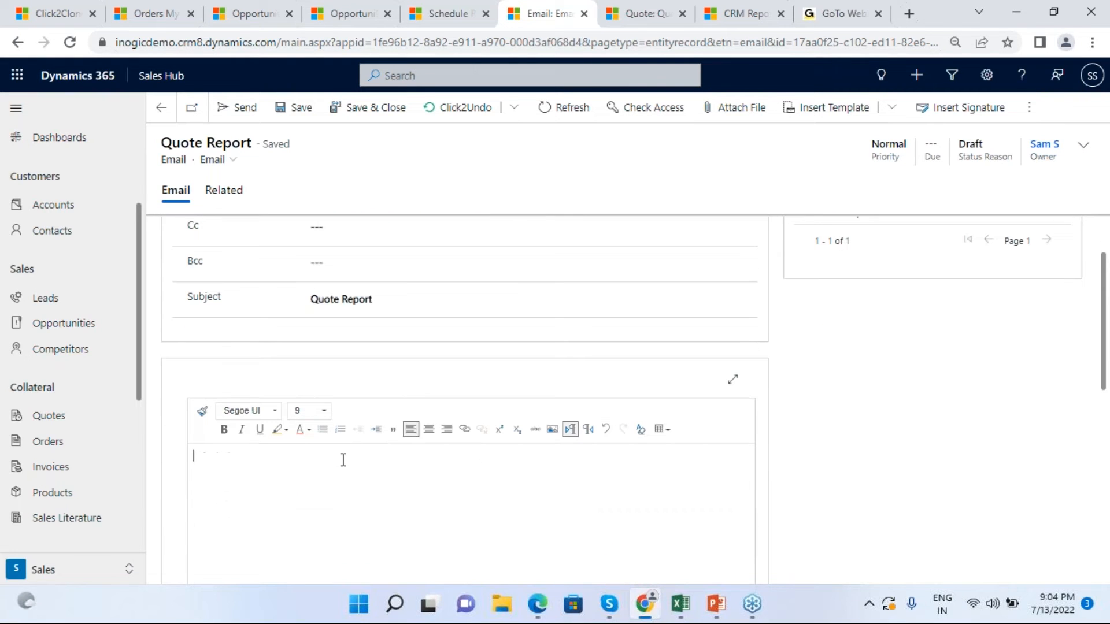
{"action": "scroll", "coordinate": [560, 329], "scroll_direction": "up", "scroll_amount": 2}
{"action": "left_click", "coordinate": [586, 275]}
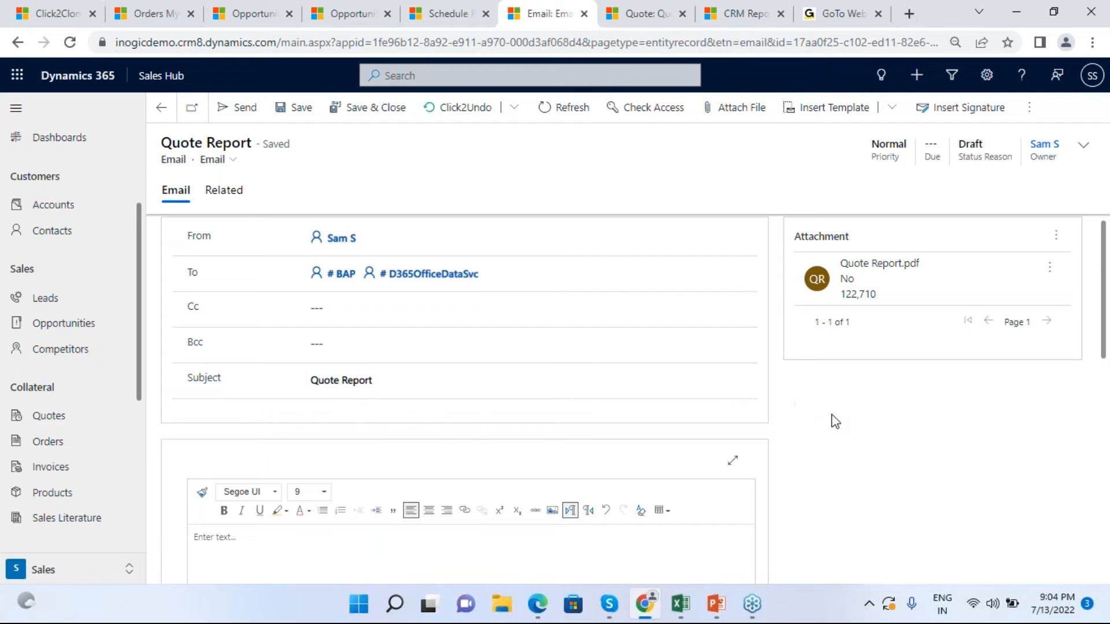
{"action": "left_click", "coordinate": [161, 109]}
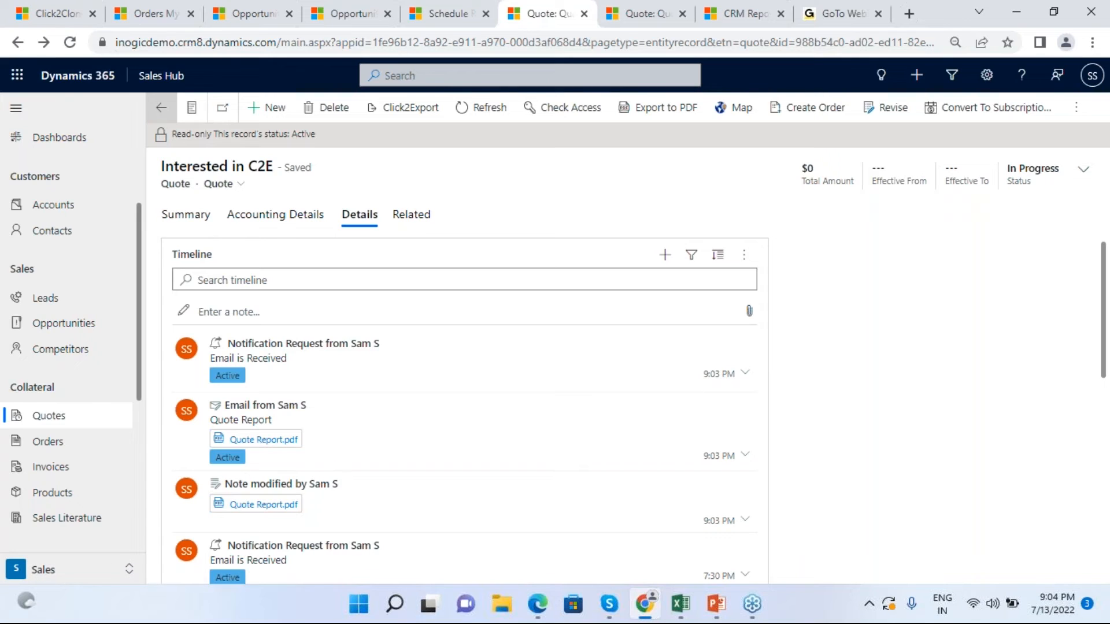
Step: Return to the quotes list, switch to the PowerPoint webinar presentation, and start the slide show from the Click2Undo slide
{"action": "left_click", "coordinate": [117, 417]}
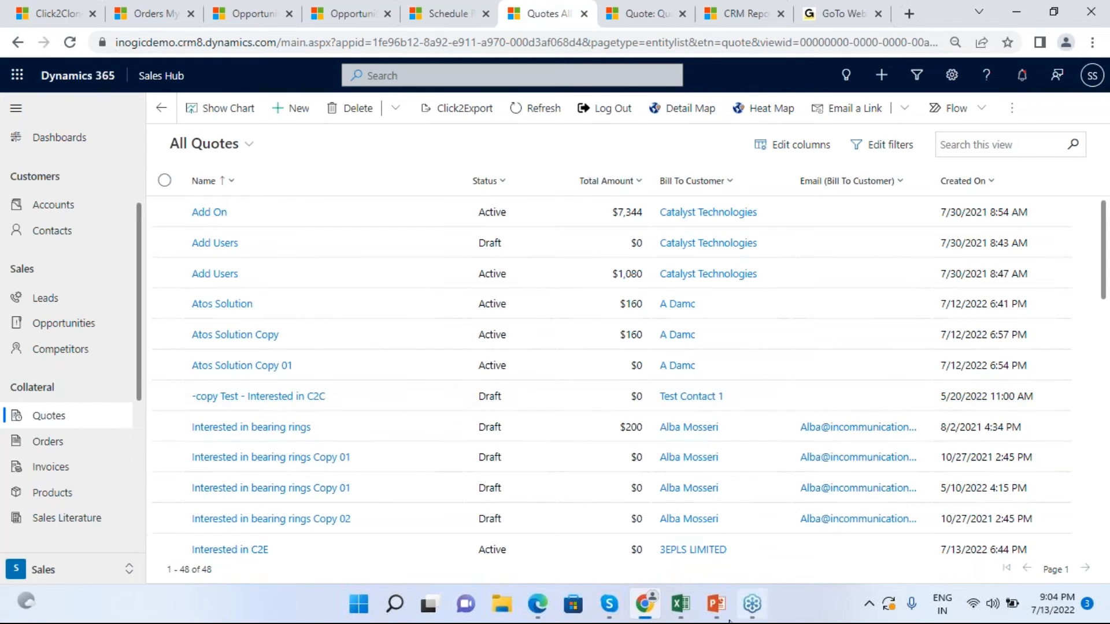
{"action": "mouse_move", "coordinate": [717, 604]}
{"action": "left_click", "coordinate": [728, 547]}
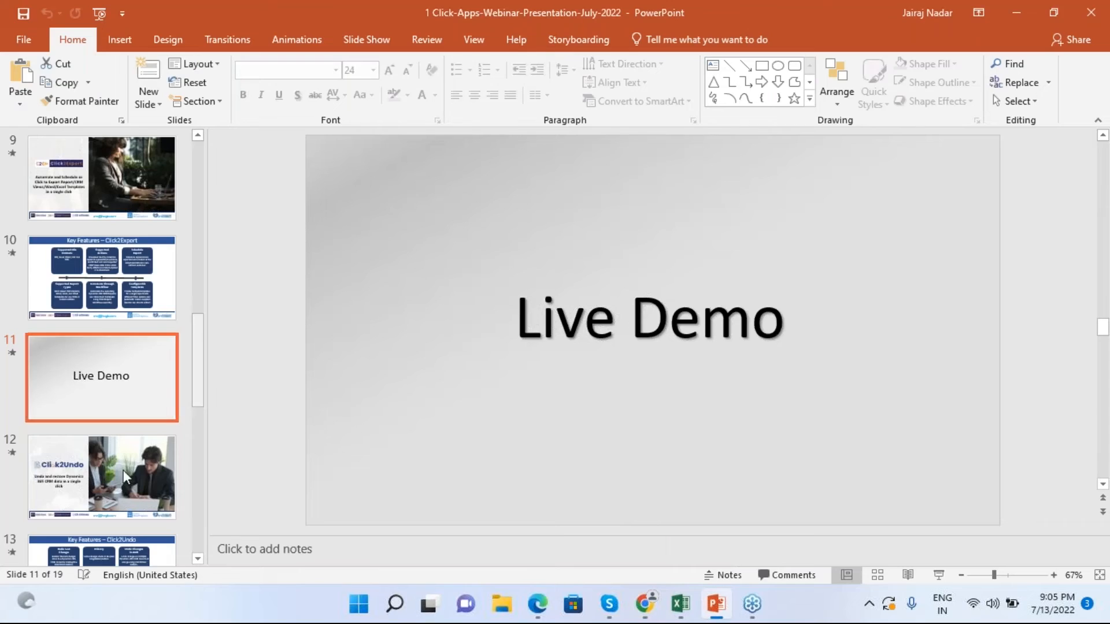
{"action": "left_click", "coordinate": [151, 494]}
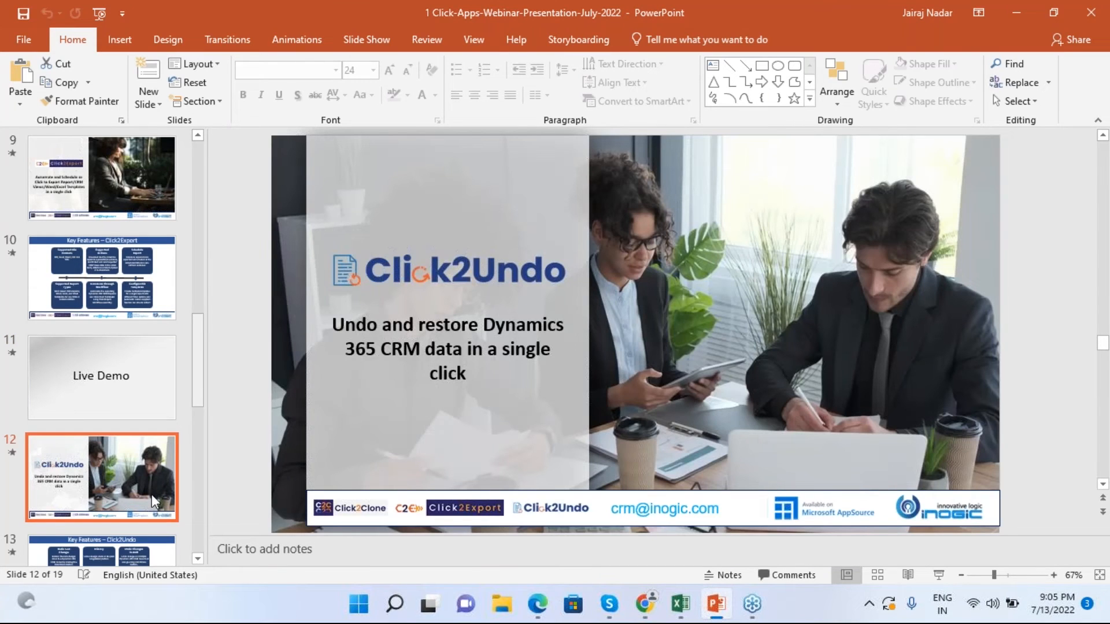
{"action": "key", "text": "shift+F5"}
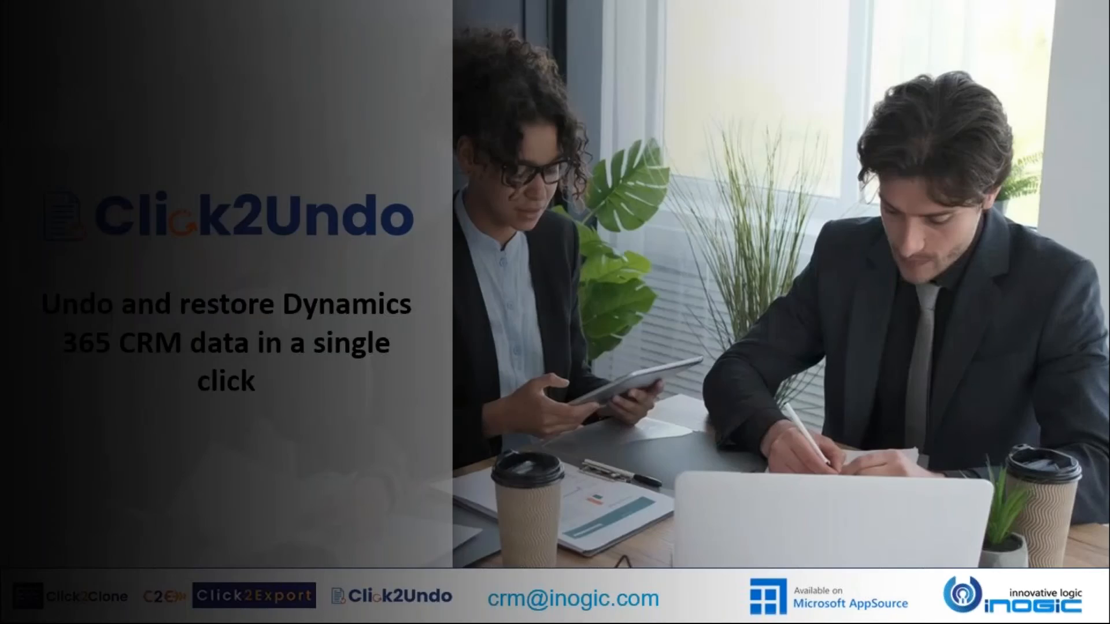
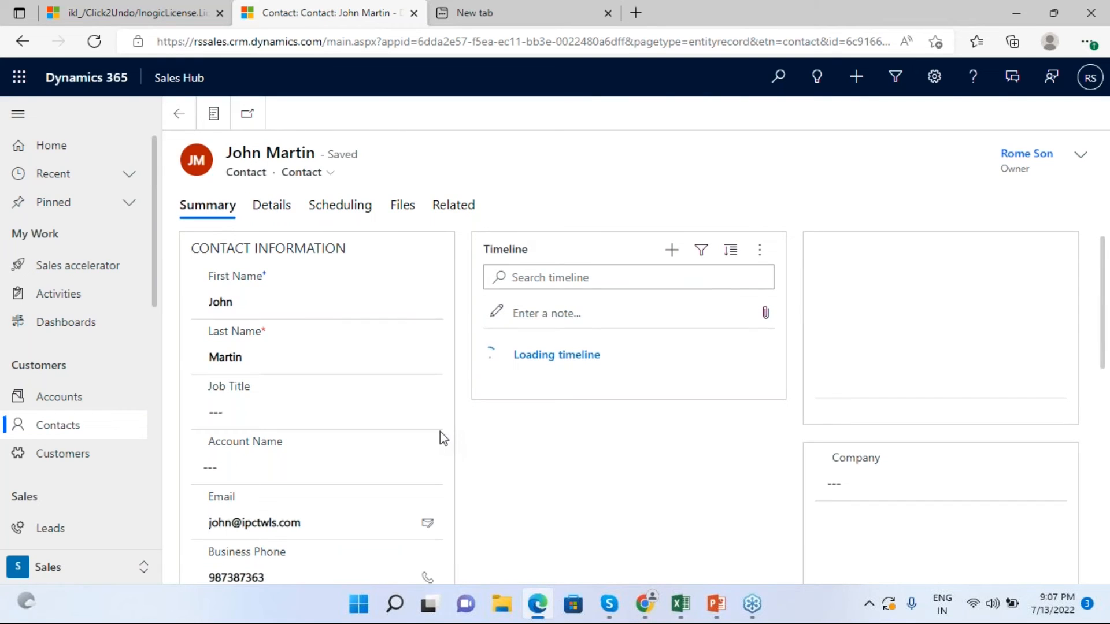
Step: Shorten the contact's business phone number by replacing its last four digits with 3, and save the contact
{"action": "scroll", "coordinate": [422, 445], "scroll_direction": "down", "scroll_amount": 3}
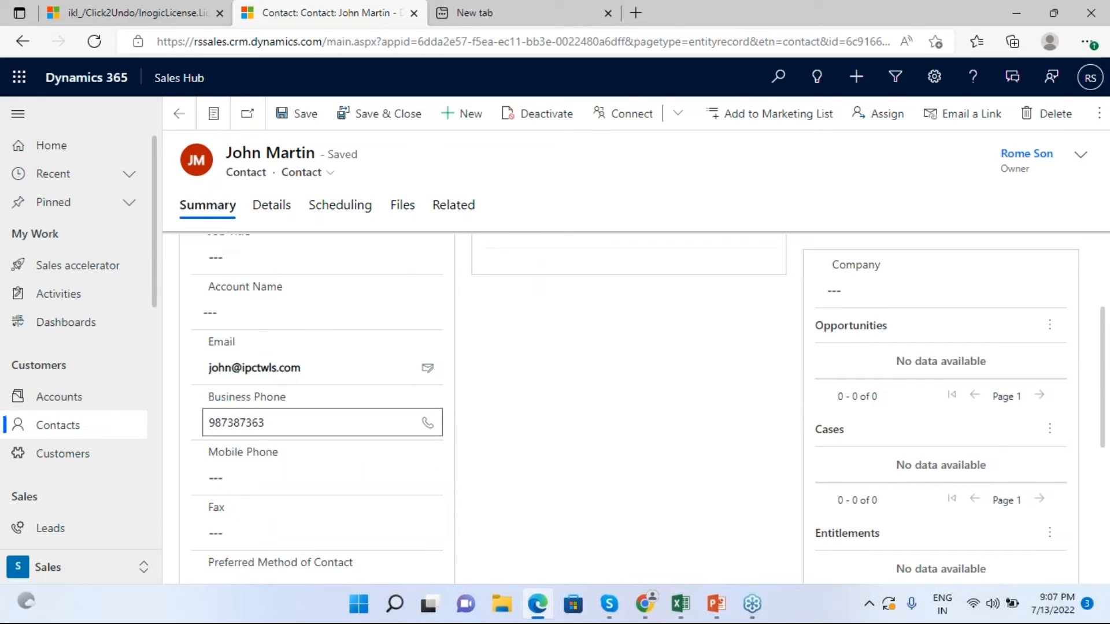
{"action": "left_click", "coordinate": [295, 420]}
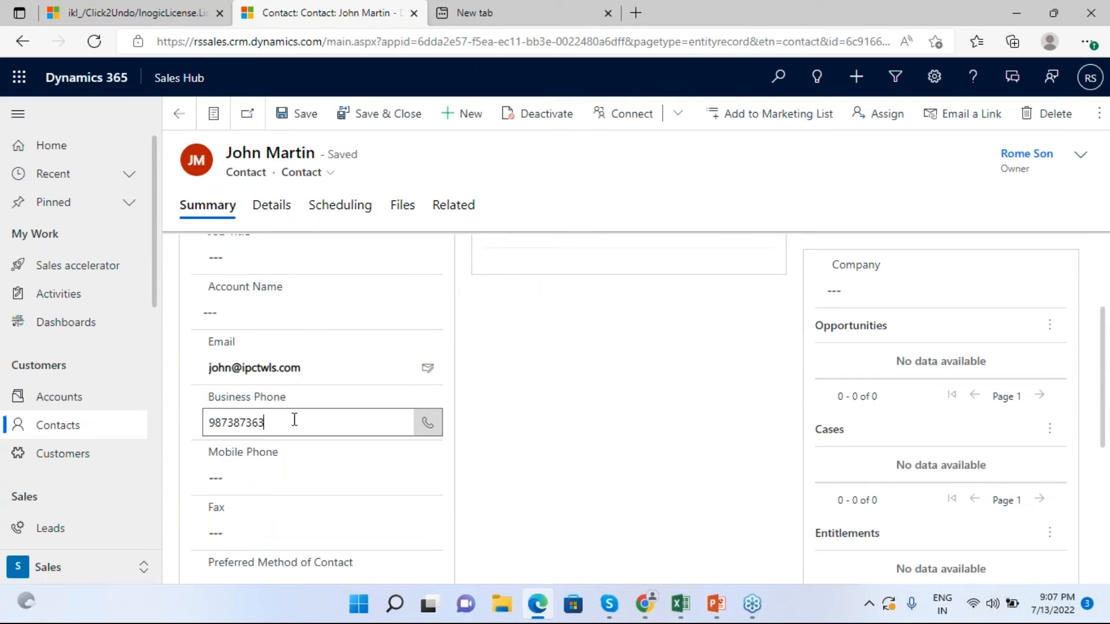
{"action": "key", "text": "BackSpace"}
{"action": "key", "text": "BackSpace"}
{"action": "key", "text": "BackSpace"}
{"action": "key", "text": "BackSpace"}
{"action": "type", "text": "3"}
{"action": "left_click", "coordinate": [647, 429]}
{"action": "scroll", "coordinate": [647, 429], "scroll_direction": "up", "scroll_amount": 3}
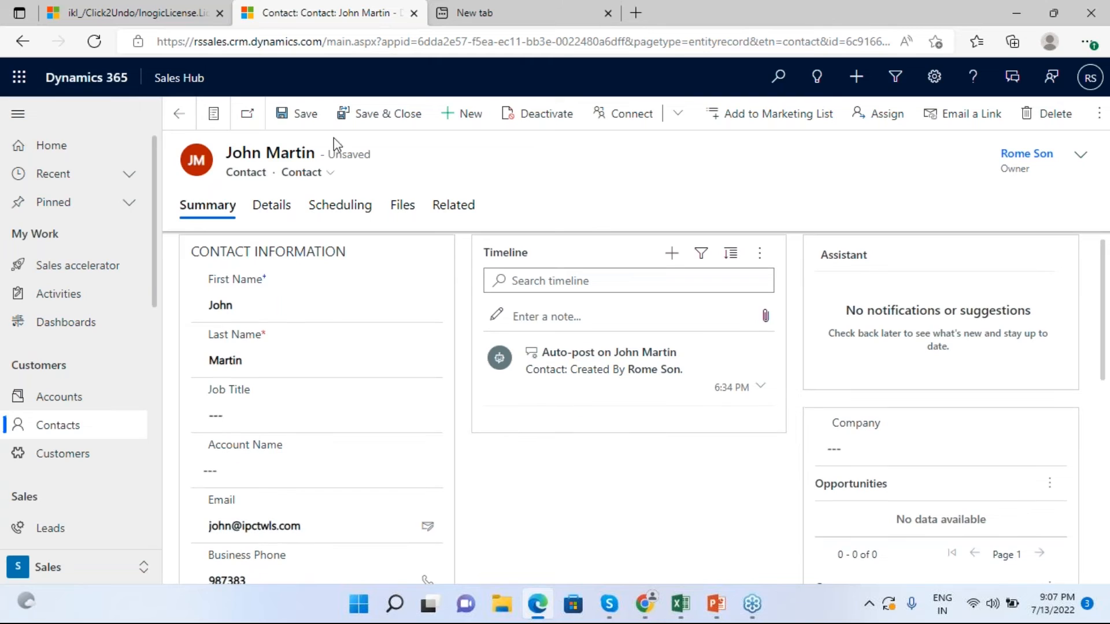
{"action": "left_click", "coordinate": [306, 115]}
Step: Restore the contact's last change with Click2Undo, acknowledge the restore, and check the Business Phone field
{"action": "scroll", "coordinate": [612, 493], "scroll_direction": "down", "scroll_amount": 2}
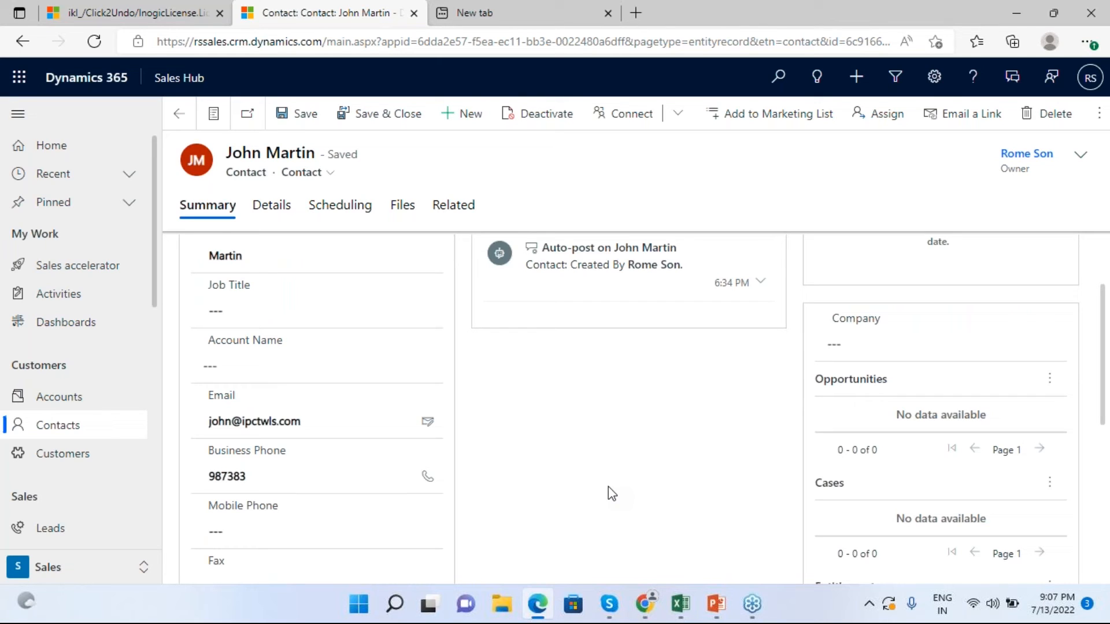
{"action": "scroll", "coordinate": [601, 492], "scroll_direction": "up", "scroll_amount": 2}
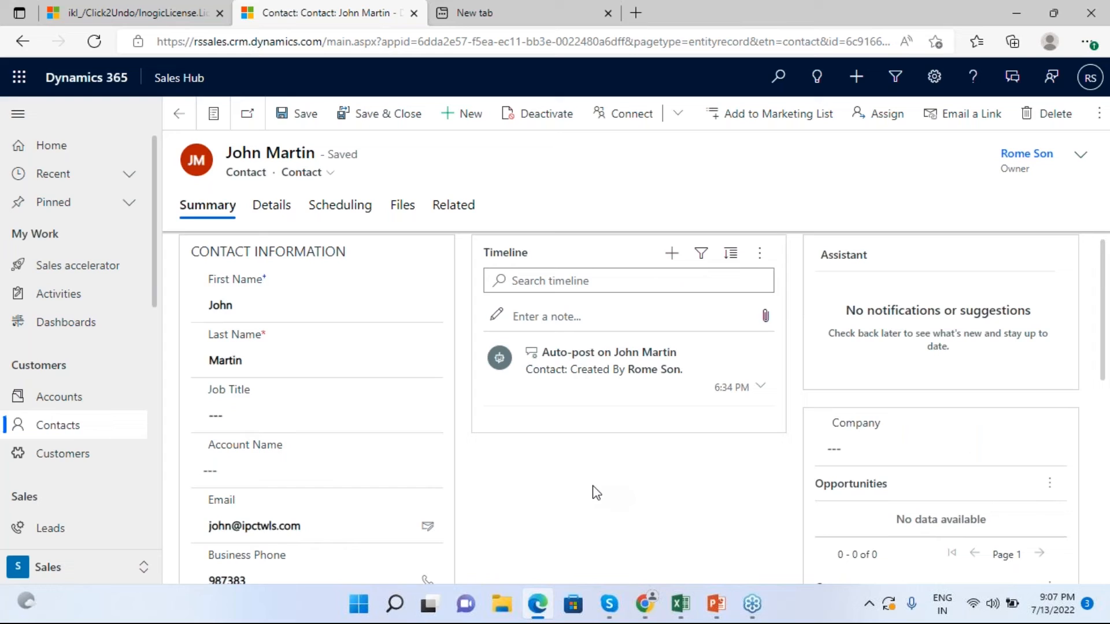
{"action": "scroll", "coordinate": [538, 493], "scroll_direction": "down", "scroll_amount": 1}
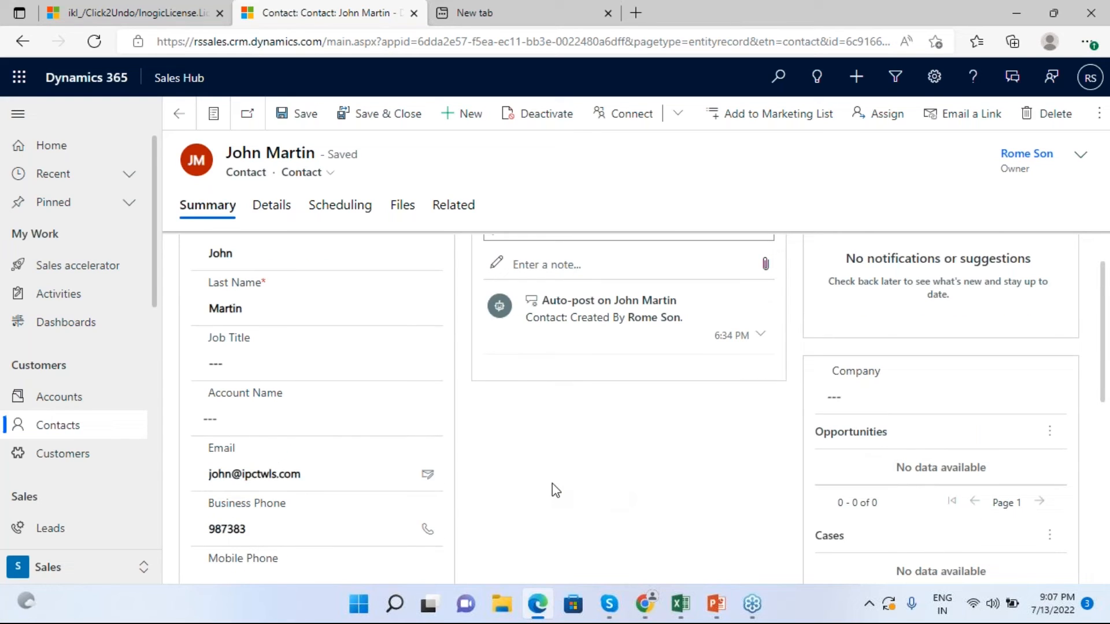
{"action": "scroll", "coordinate": [706, 460], "scroll_direction": "up", "scroll_amount": 1}
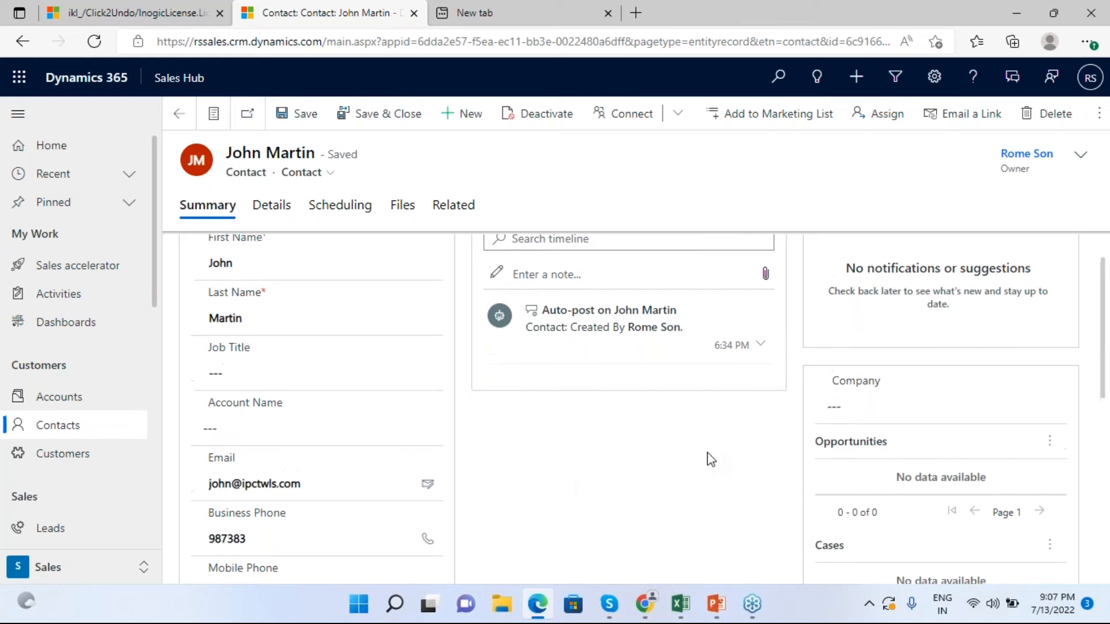
{"action": "left_click", "coordinate": [1101, 117]}
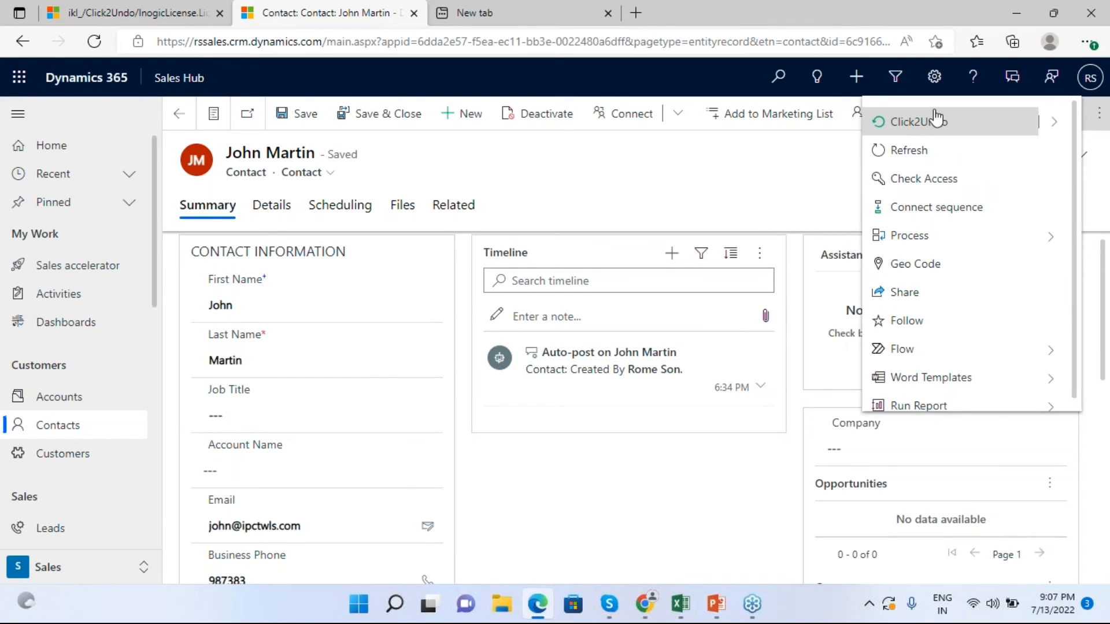
{"action": "left_click", "coordinate": [897, 121]}
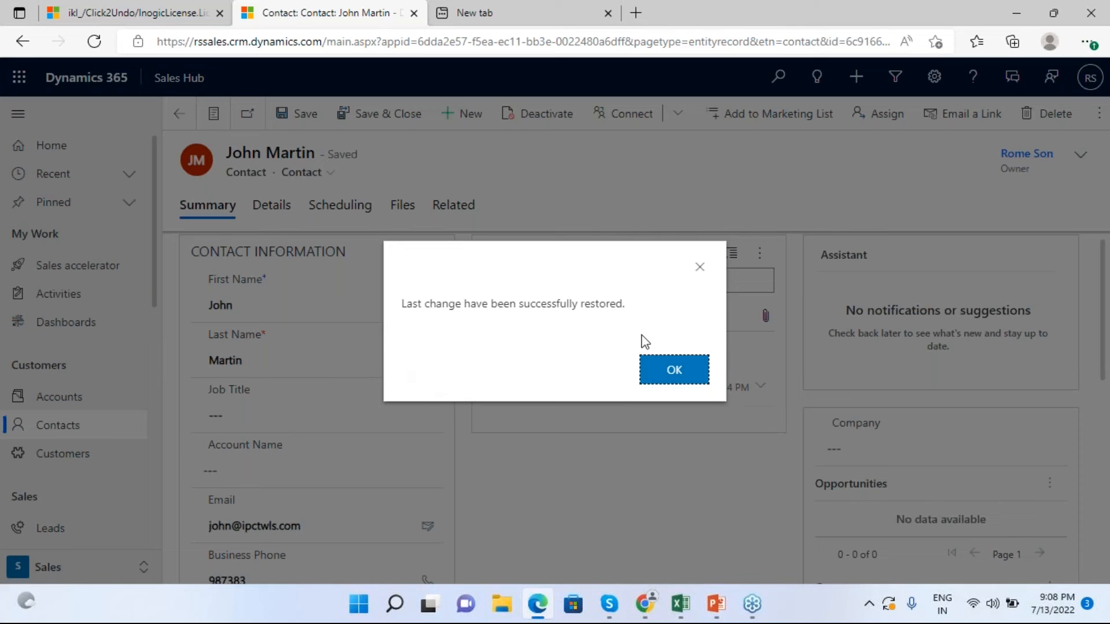
{"action": "left_click", "coordinate": [682, 378]}
{"action": "scroll", "coordinate": [487, 437], "scroll_direction": "down", "scroll_amount": 1}
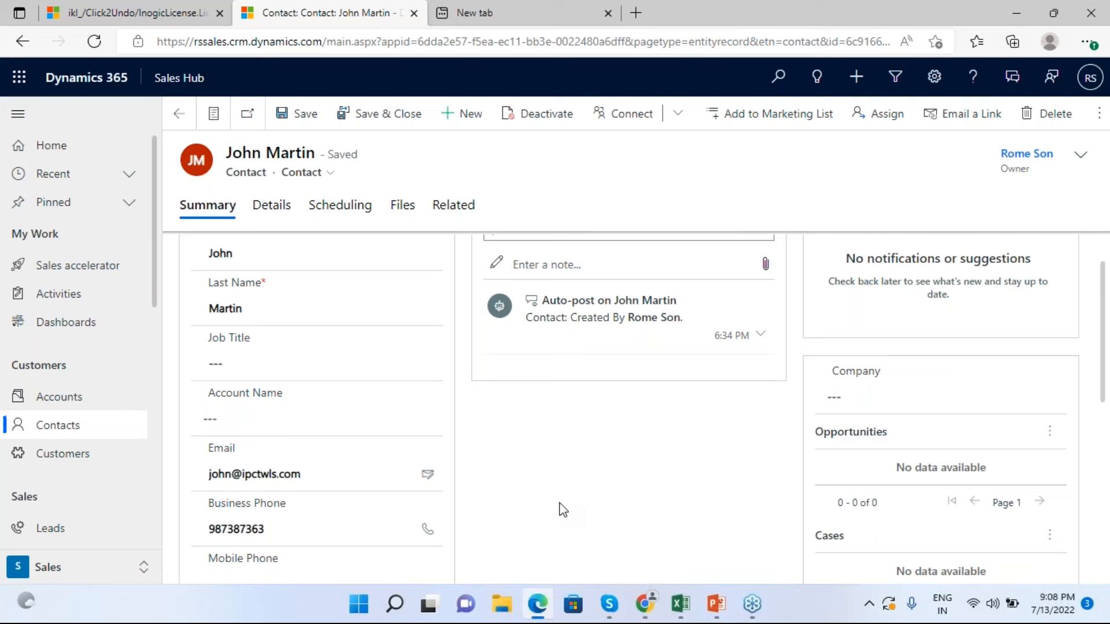
Step: Return to the contacts list, select all contacts to view the Click2Undo command for multiple records, and clear the selection
{"action": "left_click", "coordinate": [136, 431]}
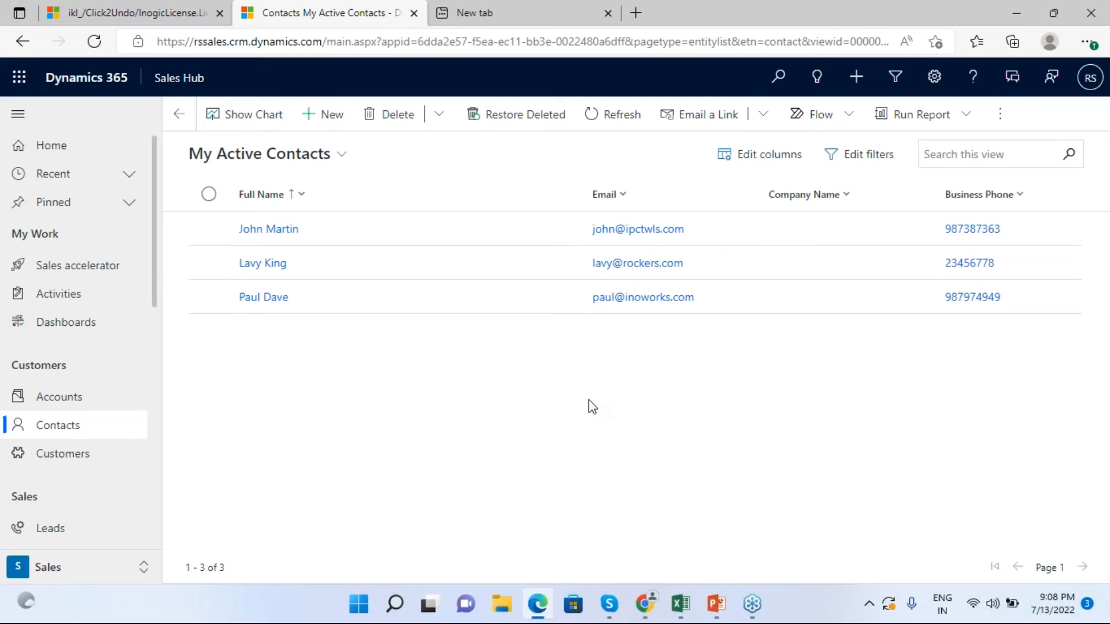
{"action": "left_click", "coordinate": [209, 194]}
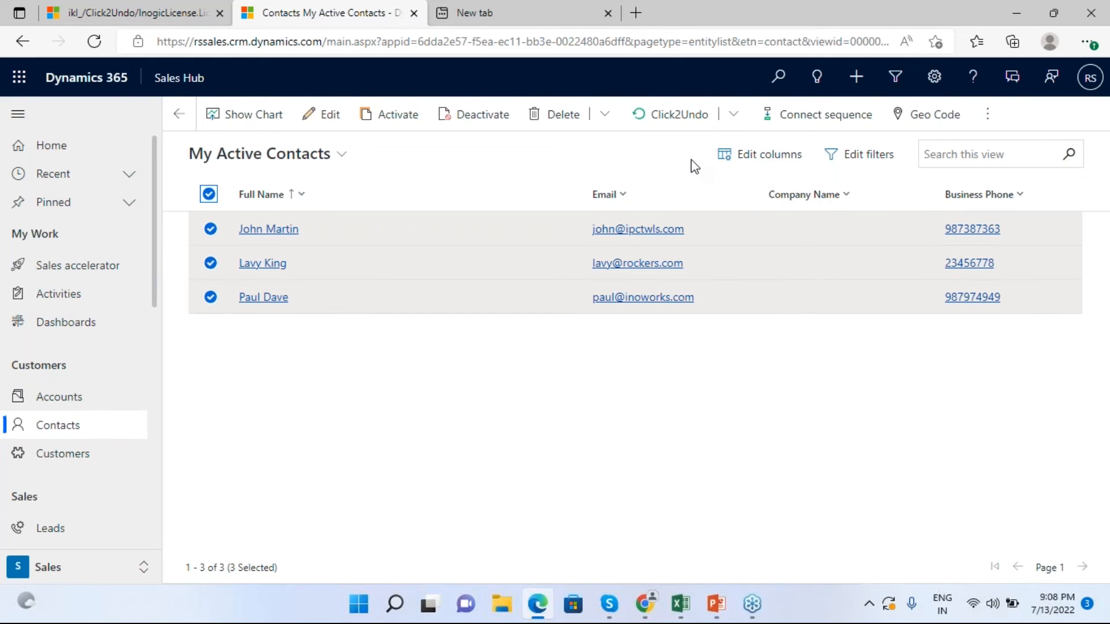
{"action": "left_click", "coordinate": [208, 195]}
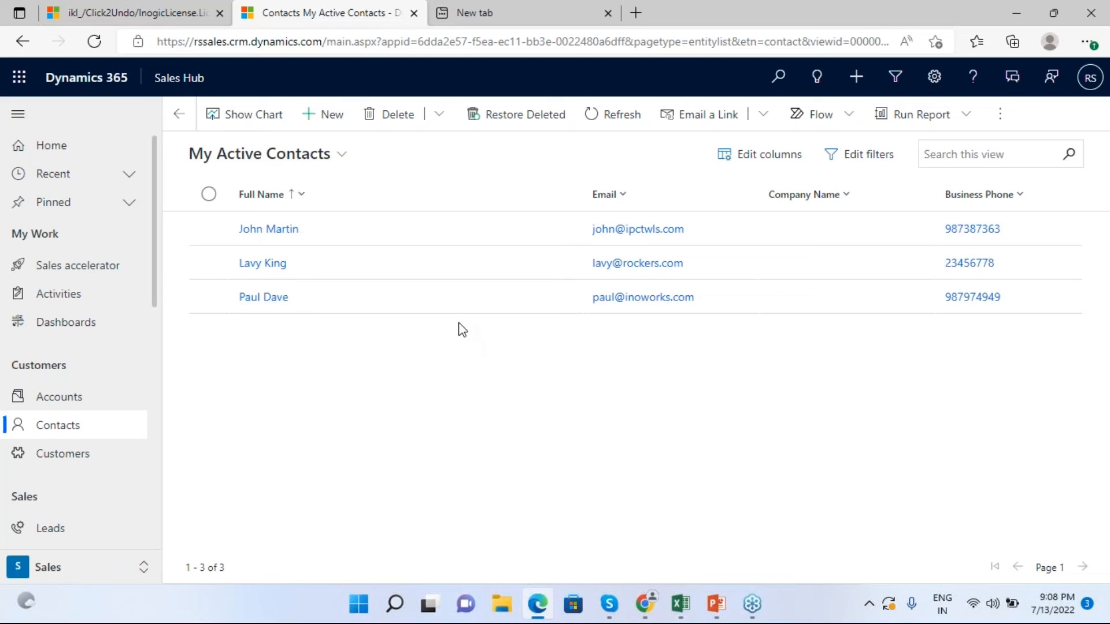
Step: Open the first contact in My Active Contacts and change the ending of the email address to .con
{"action": "left_click", "coordinate": [370, 243]}
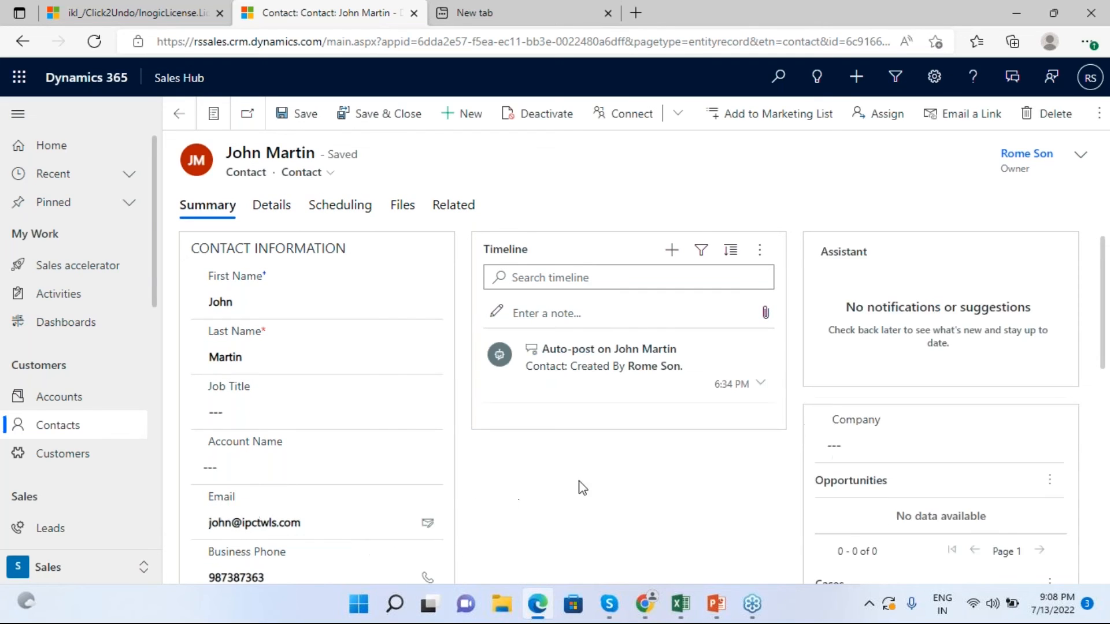
{"action": "scroll", "coordinate": [582, 486], "scroll_direction": "down", "scroll_amount": 2}
{"action": "left_click", "coordinate": [368, 421]}
{"action": "key", "text": "BackSpace"}
{"action": "key", "text": "BackSpace"}
{"action": "key", "text": "BackSpace"}
{"action": "key", "text": "BackSpace"}
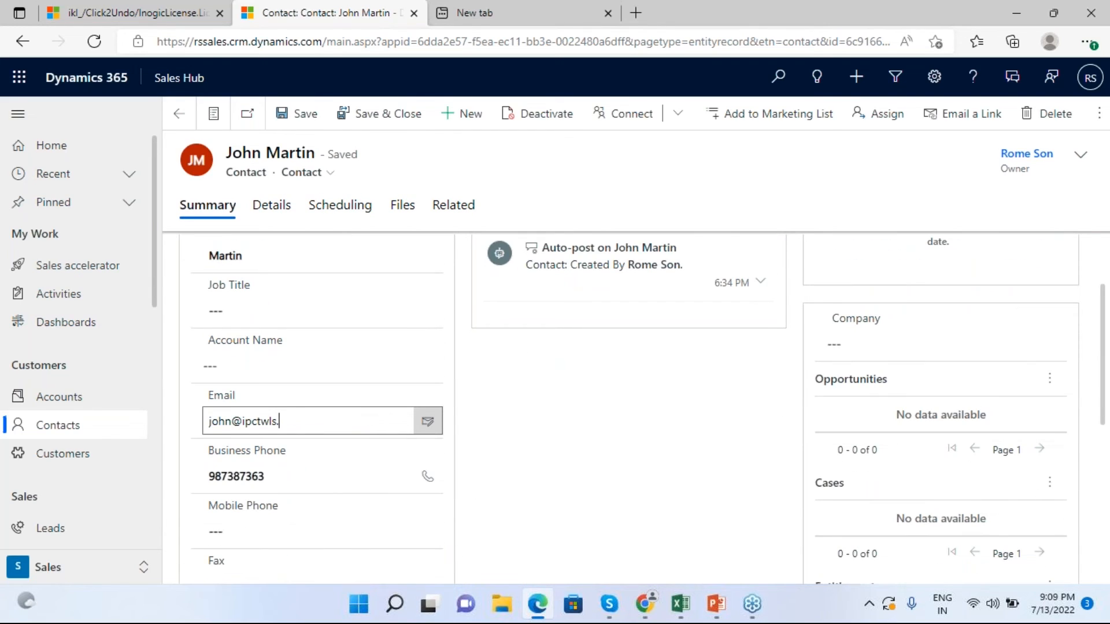
{"action": "type", "text": ".con"}
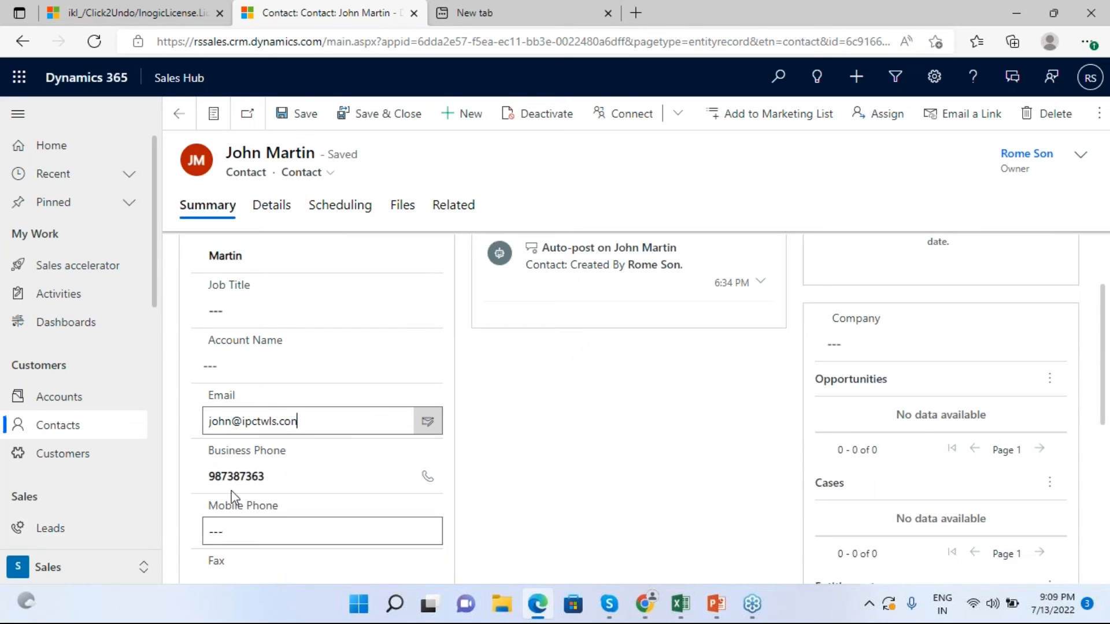
Step: Replace the last two digits of the contact's business phone number with 94800 and save the contact
{"action": "left_click", "coordinate": [326, 464]}
{"action": "key", "text": "BackSpace"}
{"action": "key", "text": "BackSpace"}
{"action": "type", "text": "iwell"}
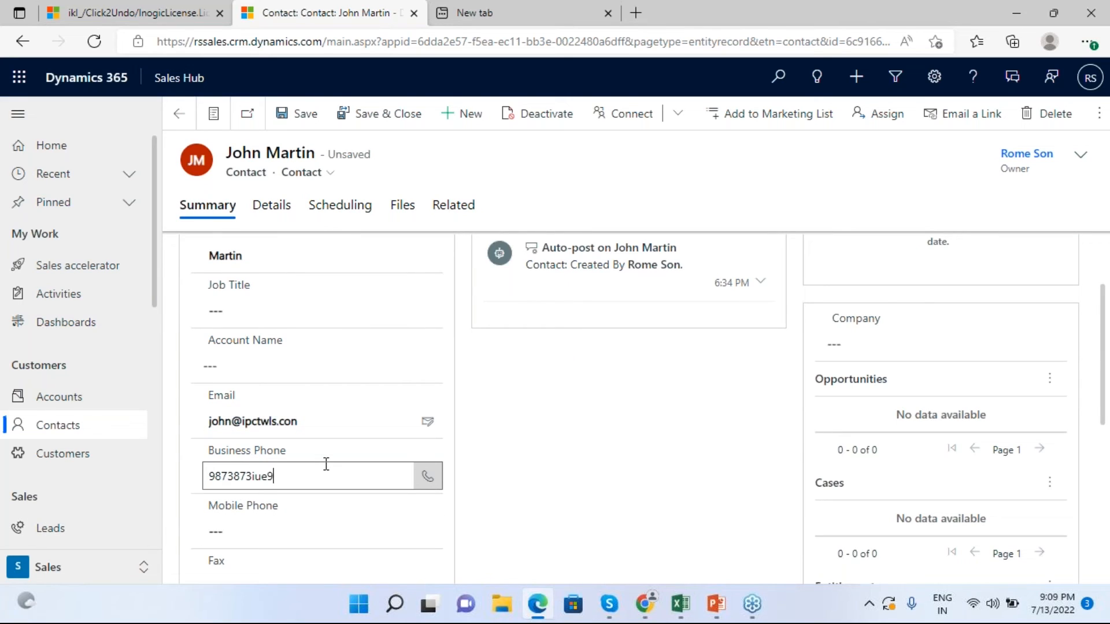
{"action": "key", "text": "BackSpace"}
{"action": "key", "text": "BackSpace"}
{"action": "key", "text": "BackSpace"}
{"action": "key", "text": "BackSpace"}
{"action": "key", "text": "BackSpace"}
{"action": "type", "text": "948"}
{"action": "left_click", "coordinate": [580, 445]}
{"action": "left_click", "coordinate": [334, 476]}
{"action": "type", "text": "00"}
{"action": "left_click", "coordinate": [518, 374]}
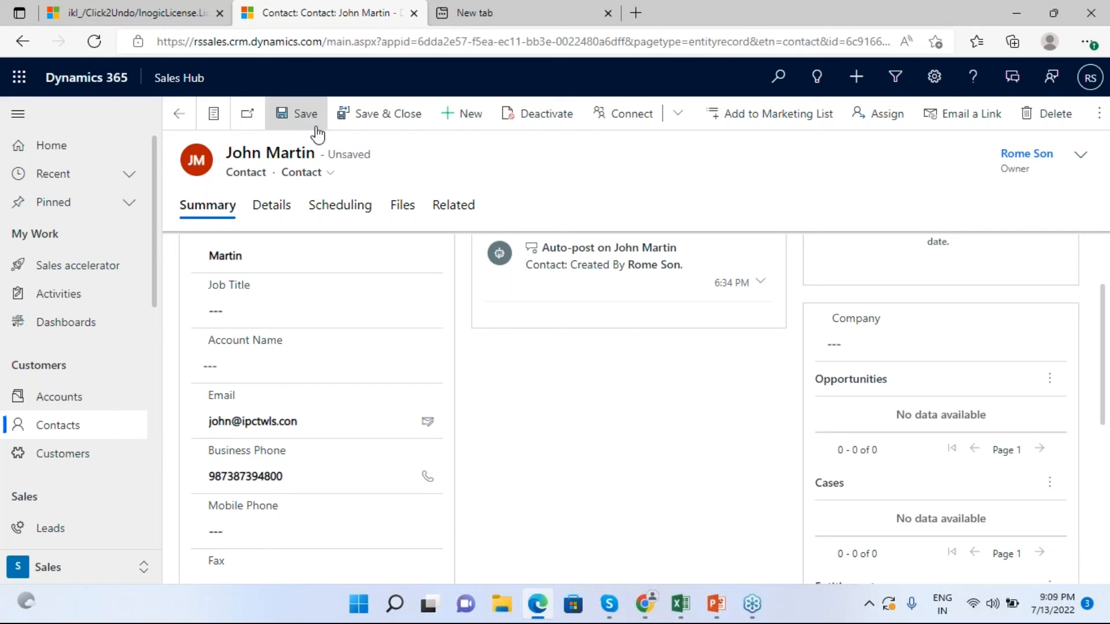
{"action": "left_click", "coordinate": [296, 114]}
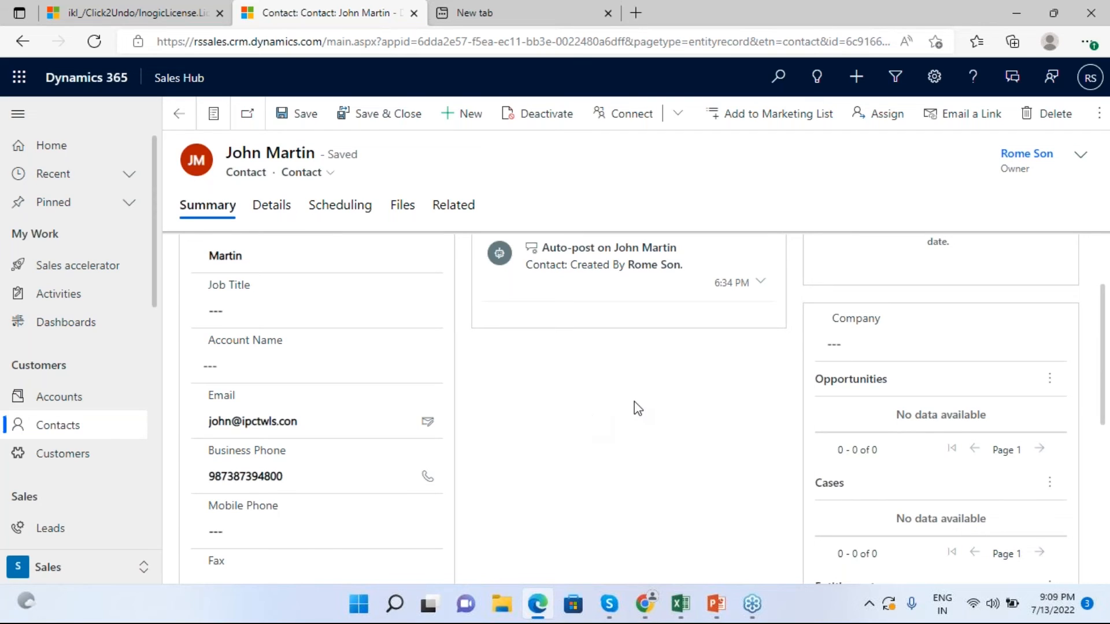
Step: Open the Click2Undo history of the contact
{"action": "scroll", "coordinate": [644, 424], "scroll_direction": "up", "scroll_amount": 2}
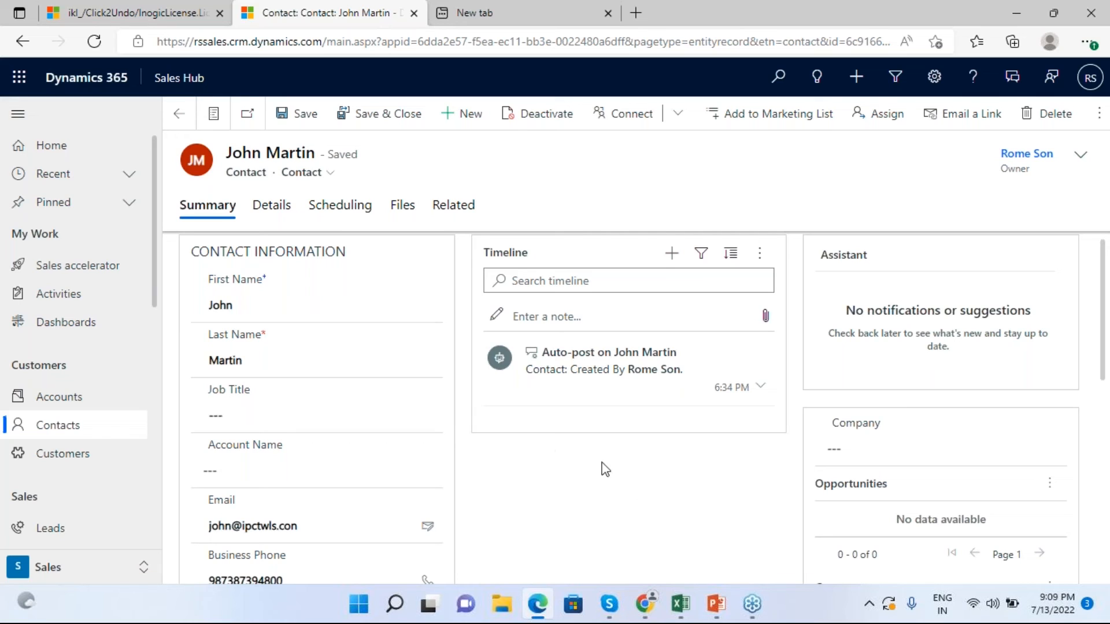
{"action": "scroll", "coordinate": [547, 449], "scroll_direction": "down", "scroll_amount": 1}
{"action": "scroll", "coordinate": [548, 449], "scroll_direction": "up", "scroll_amount": 1}
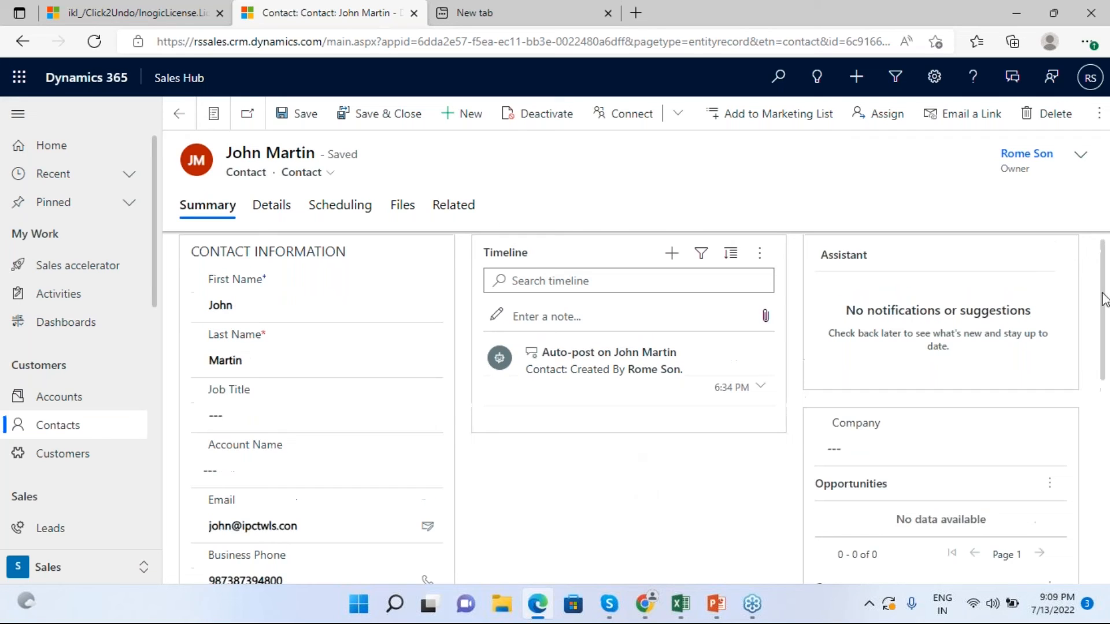
{"action": "left_click", "coordinate": [1102, 119]}
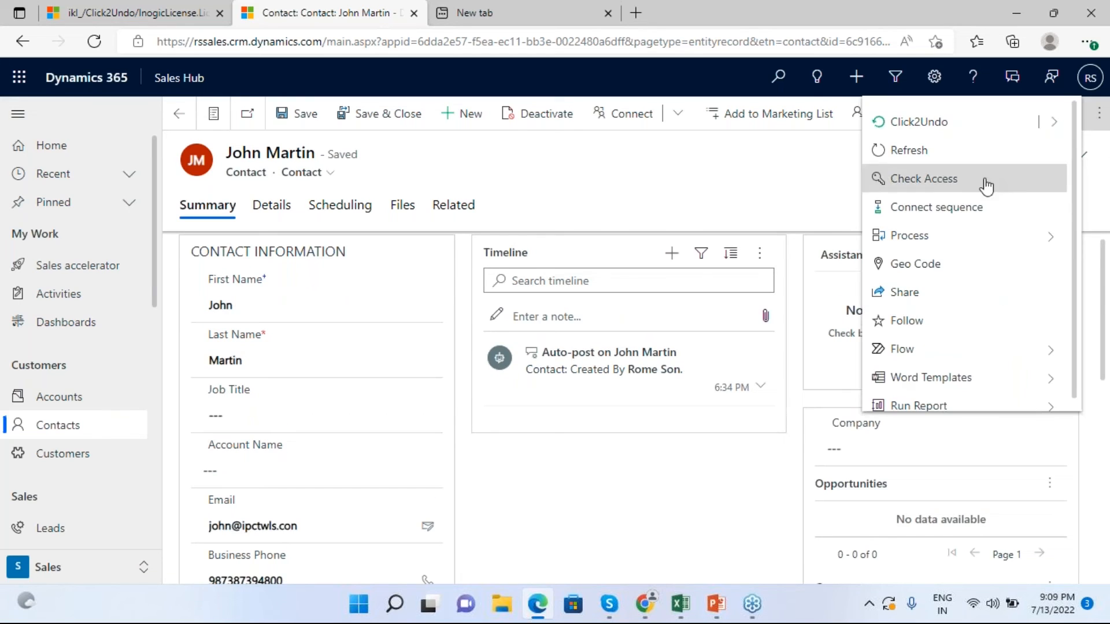
{"action": "left_click", "coordinate": [1064, 124]}
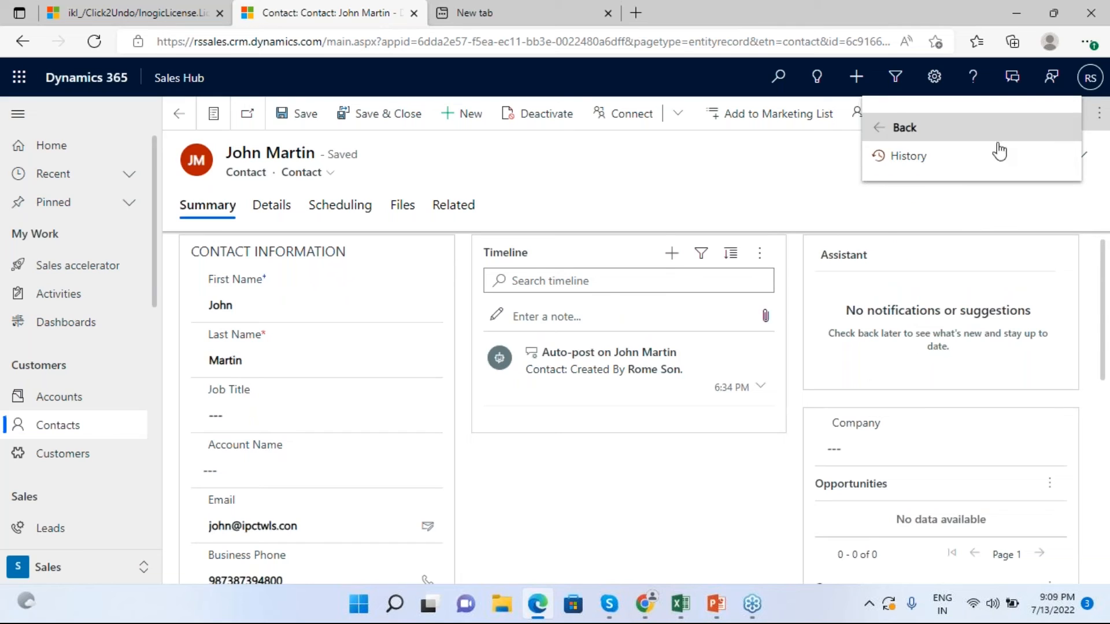
{"action": "left_click", "coordinate": [969, 160]}
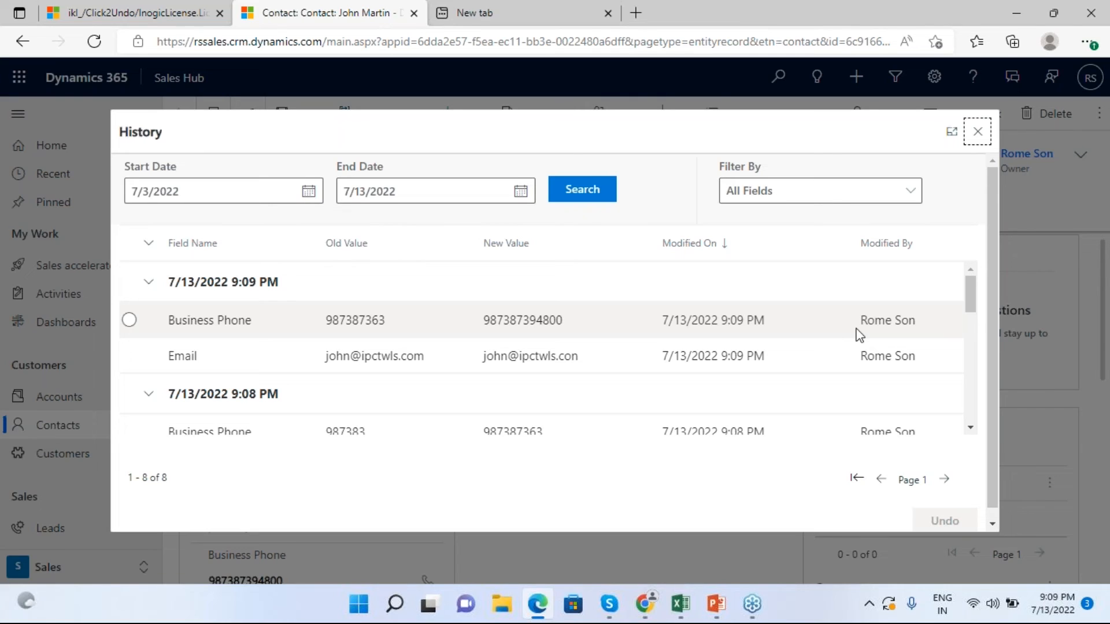
Step: Review the older field changes in the contact's history and mark the Email change from 7/13/2022 7:41 PM
{"action": "scroll", "coordinate": [825, 358], "scroll_direction": "down", "scroll_amount": 5}
{"action": "scroll", "coordinate": [819, 360], "scroll_direction": "up", "scroll_amount": 5}
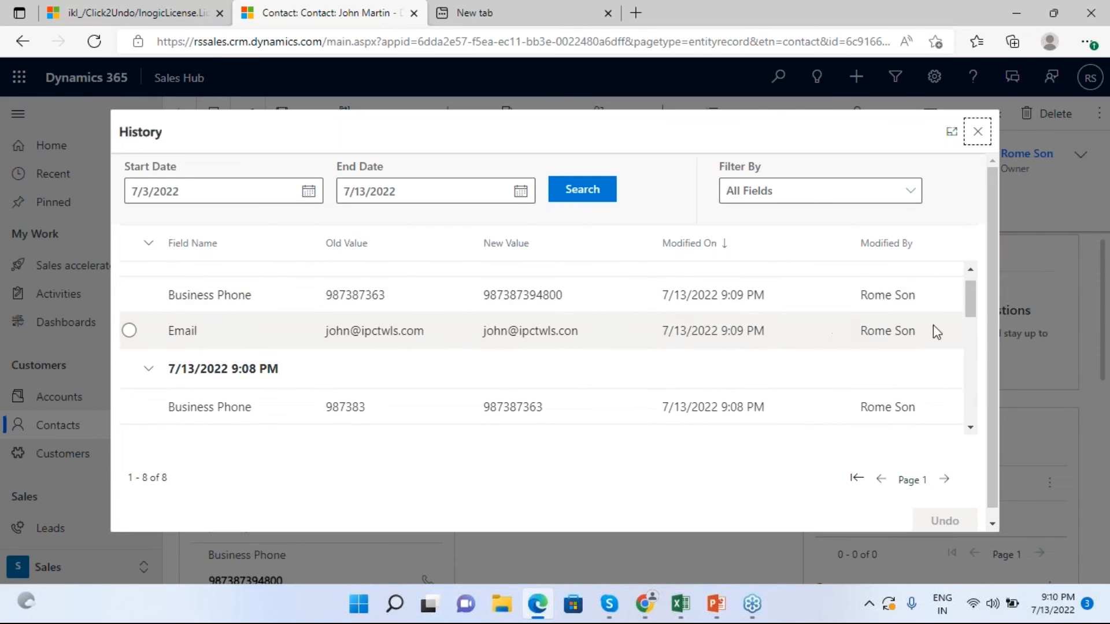
{"action": "left_click_drag", "start_coordinate": [971, 297], "coordinate": [976, 368]}
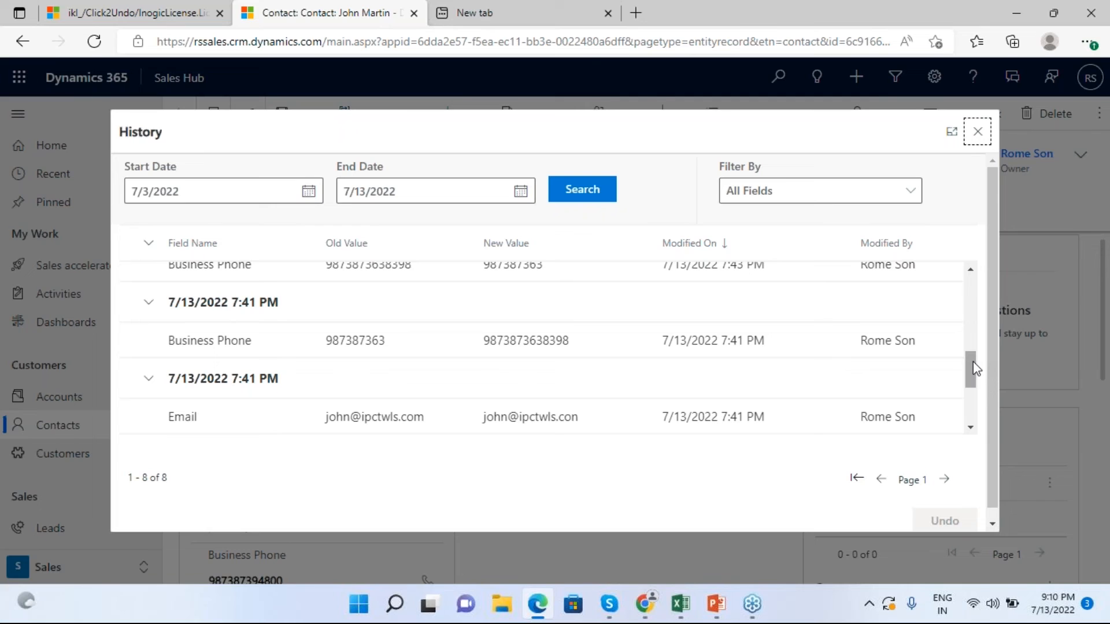
{"action": "left_click_drag", "start_coordinate": [976, 369], "coordinate": [414, 380]}
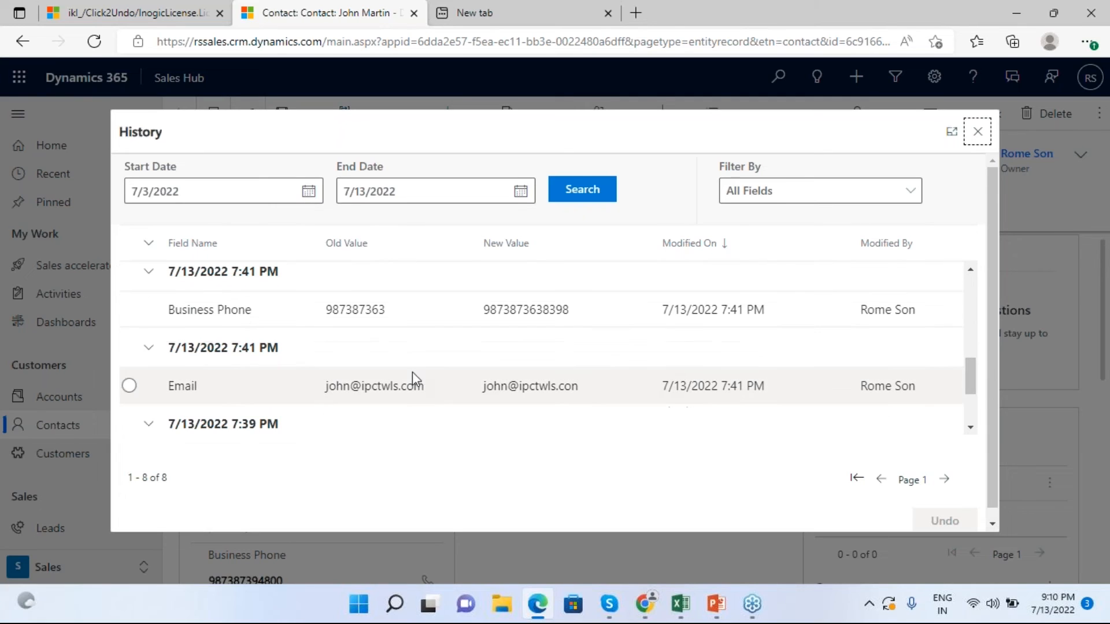
{"action": "left_click", "coordinate": [132, 389]}
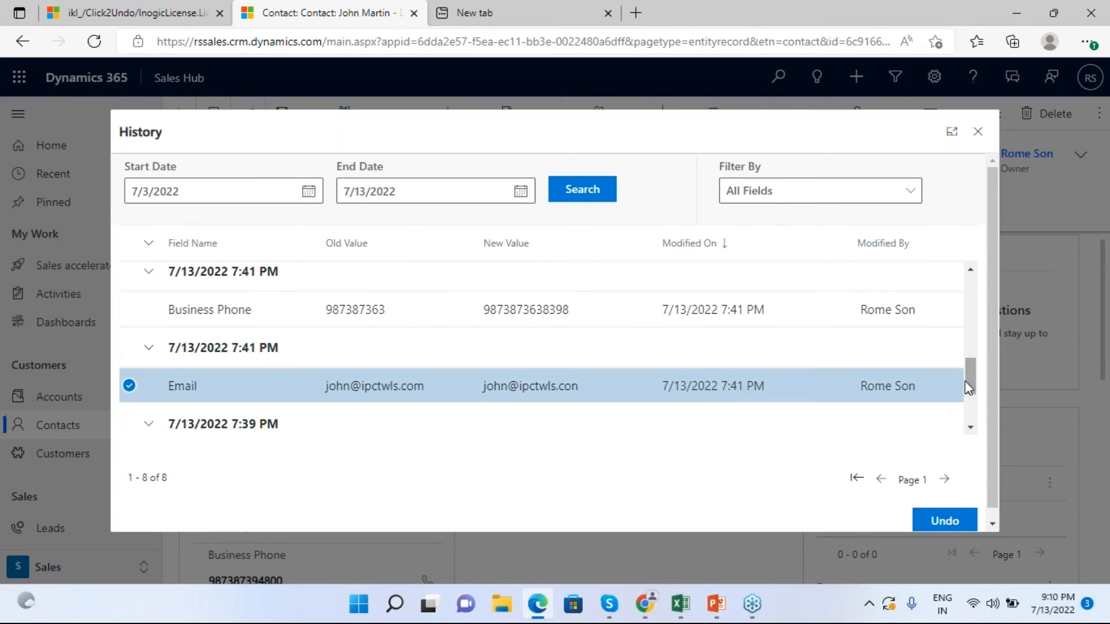
{"action": "left_click_drag", "start_coordinate": [967, 381], "coordinate": [971, 355]}
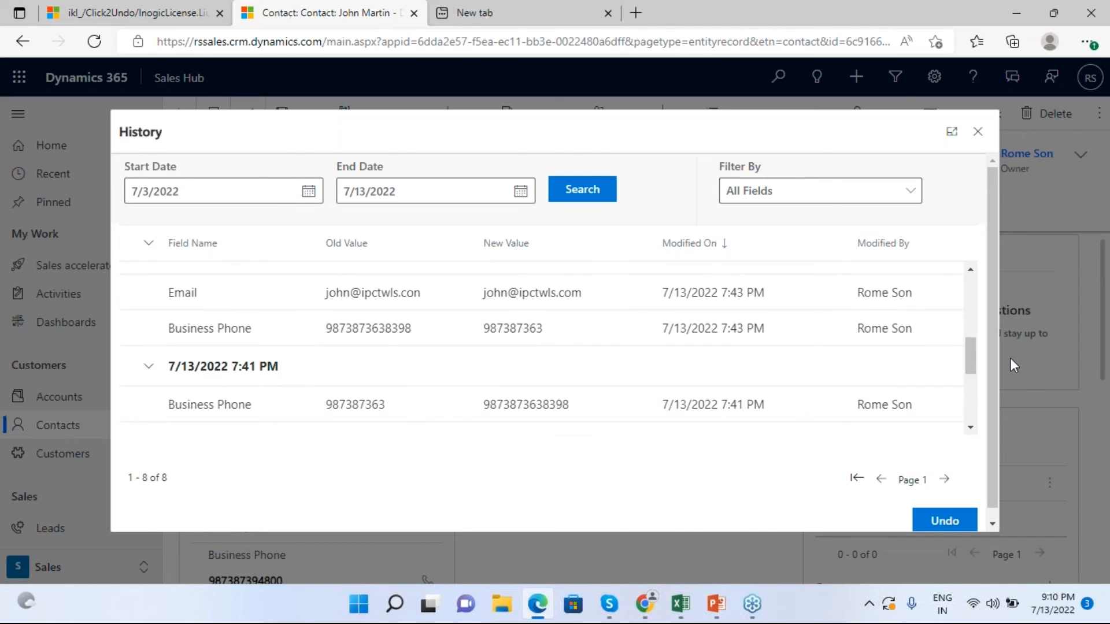
Step: Undo the Business Phone change from 7/13/2022 9:08 PM through the history, acknowledge the restore, and agree to leave the page
{"action": "left_click_drag", "start_coordinate": [976, 362], "coordinate": [978, 310]}
{"action": "left_click", "coordinate": [129, 386]}
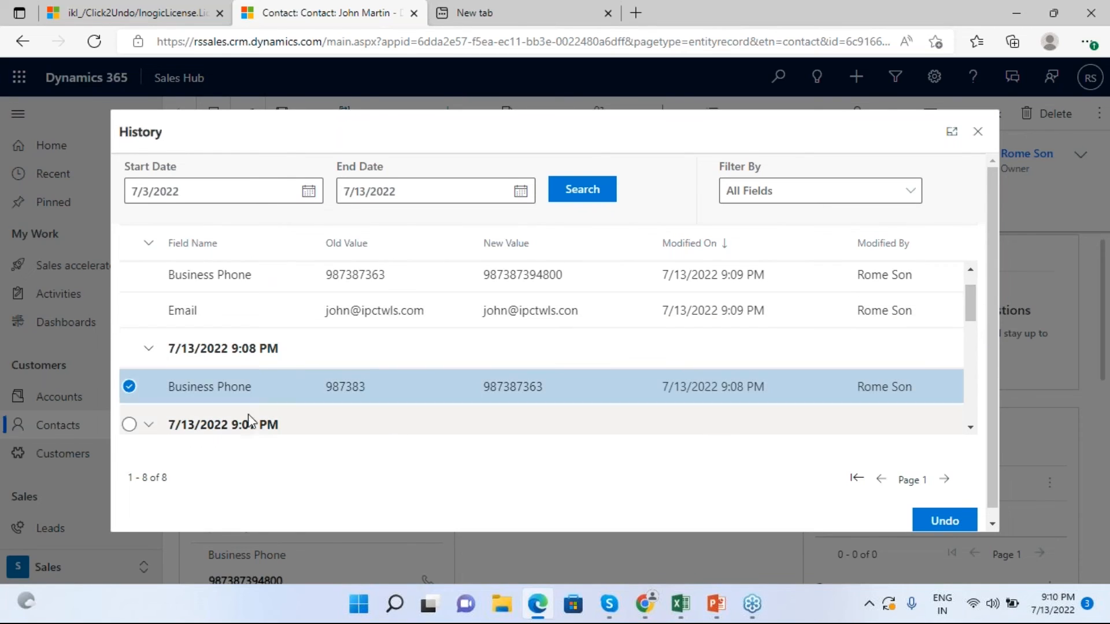
{"action": "left_click", "coordinate": [951, 522]}
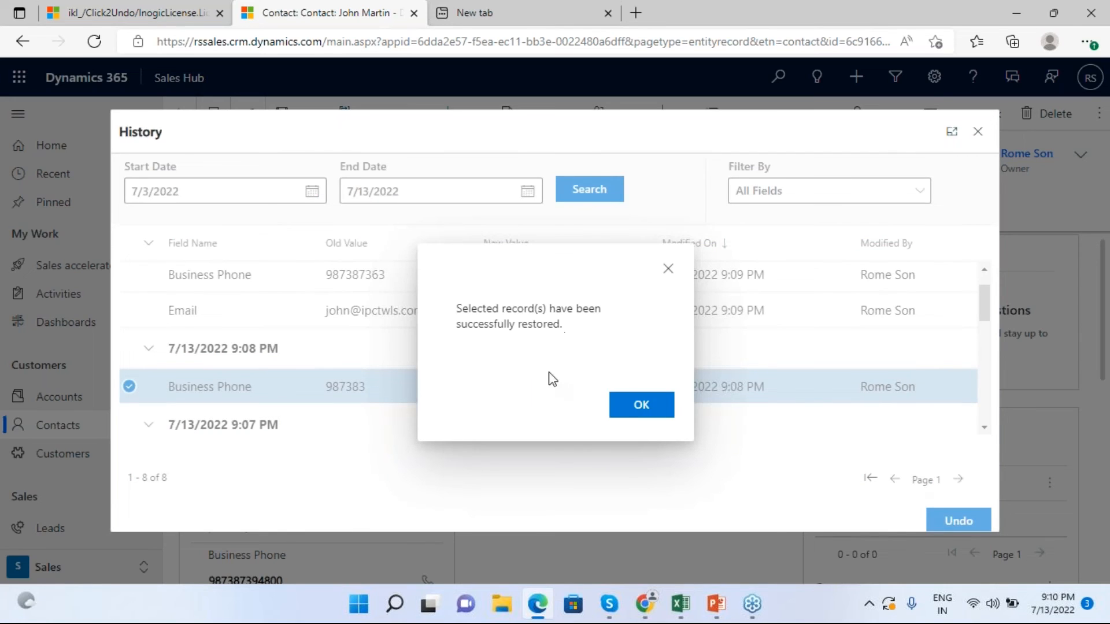
{"action": "left_click", "coordinate": [641, 411]}
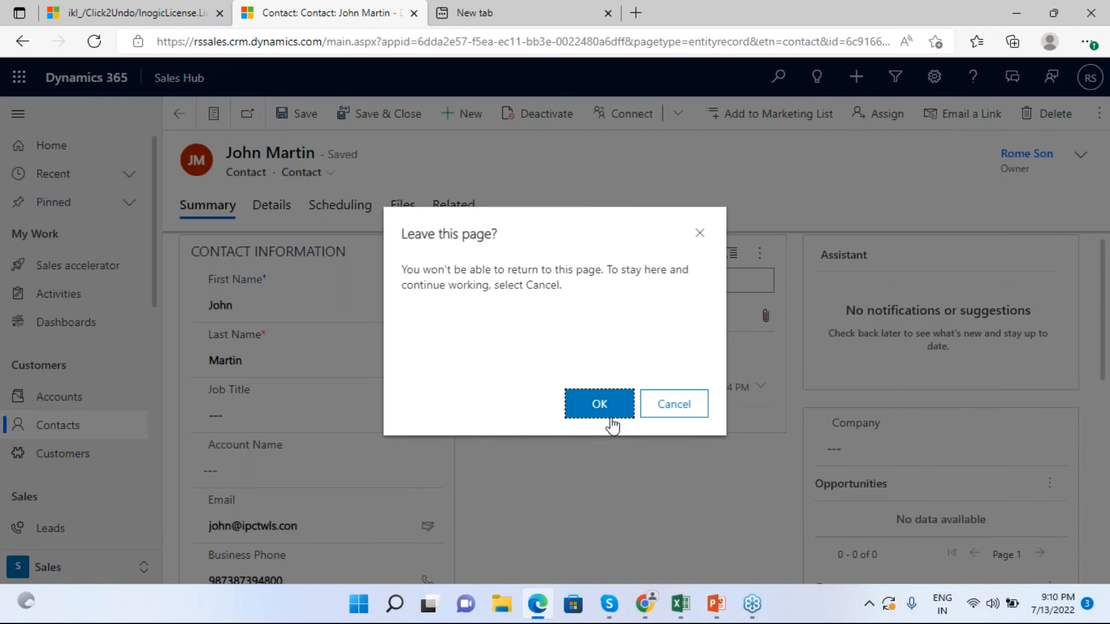
{"action": "left_click", "coordinate": [600, 405]}
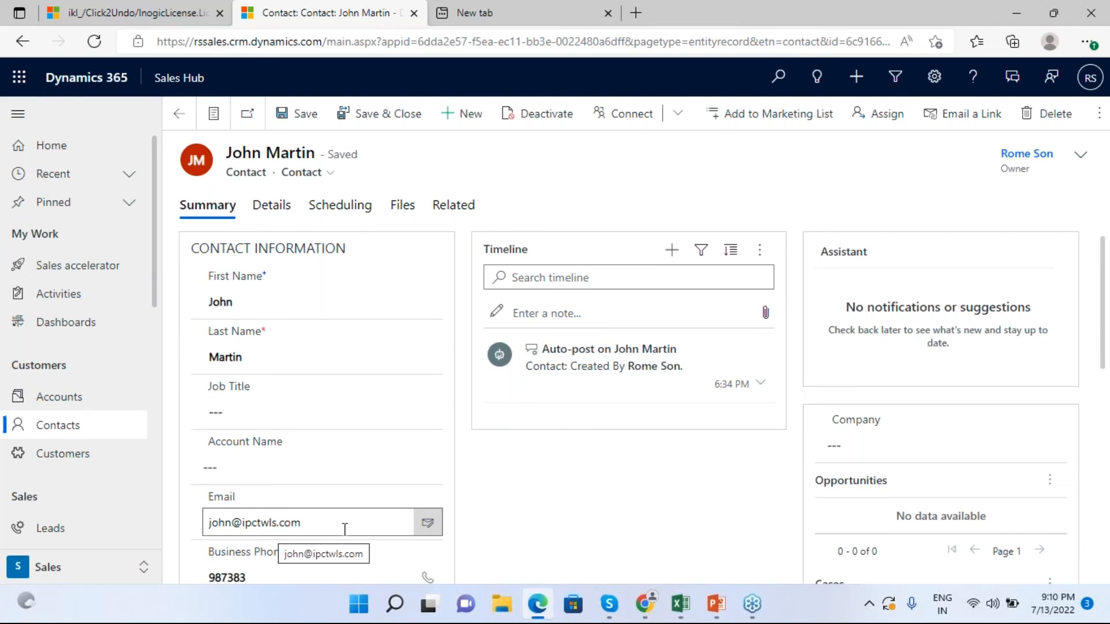
Step: Check the Email and Business Phone fields of the restored contact
{"action": "scroll", "coordinate": [567, 476], "scroll_direction": "down", "scroll_amount": 1}
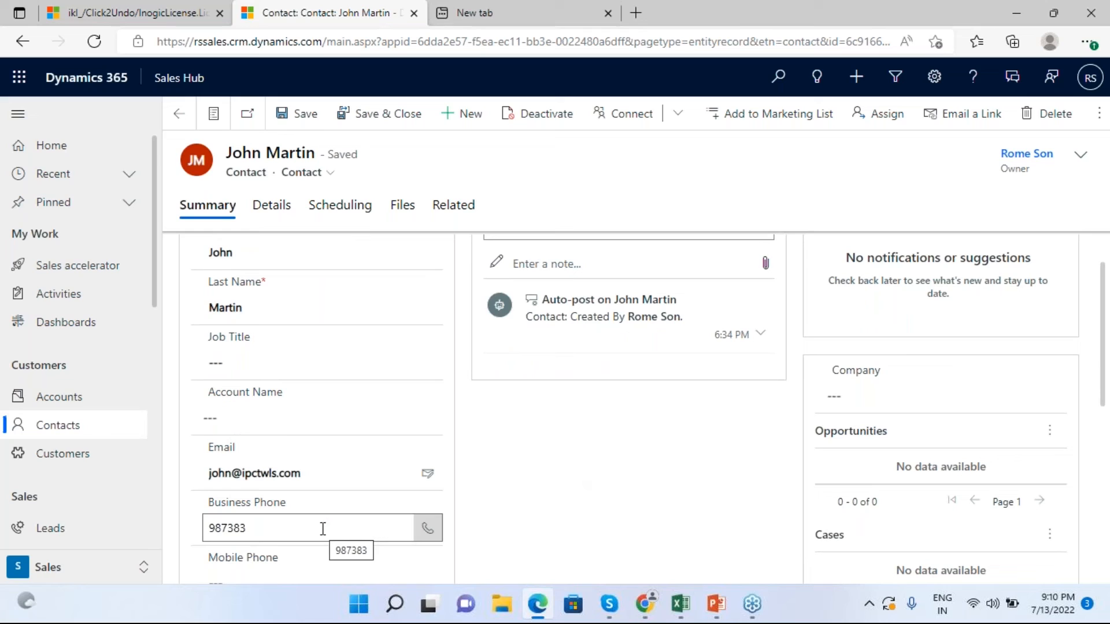
{"action": "left_click", "coordinate": [271, 530]}
{"action": "left_click", "coordinate": [379, 469]}
{"action": "left_click", "coordinate": [625, 473]}
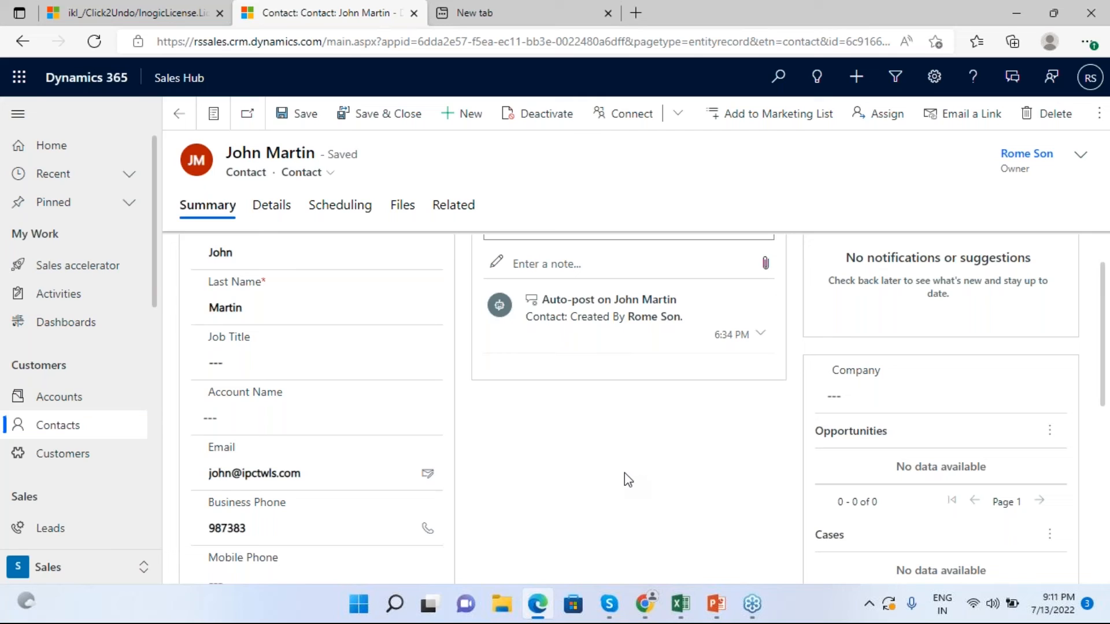
Step: Return to the contacts list and delete the third contact in My Active Contacts, confirming the deletion
{"action": "left_click", "coordinate": [179, 113]}
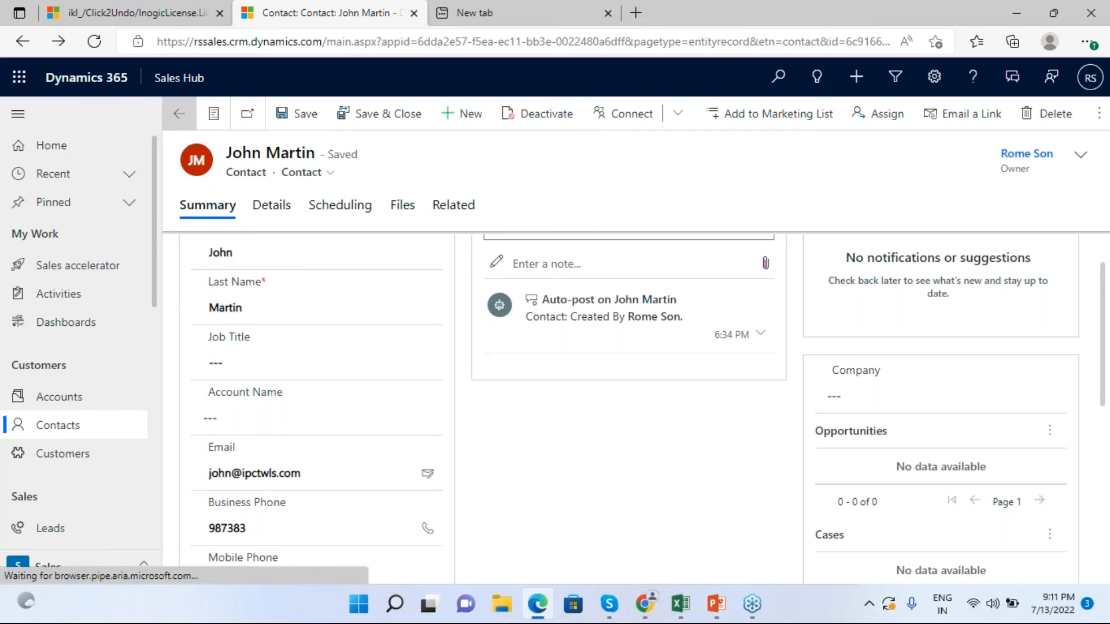
{"action": "left_click", "coordinate": [128, 434]}
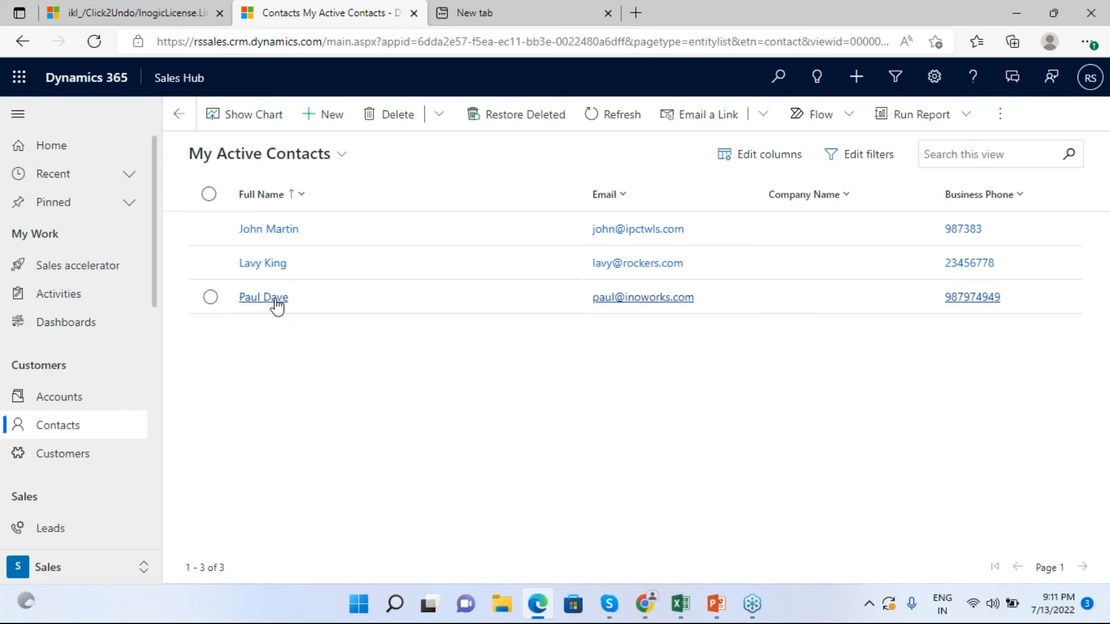
{"action": "left_click", "coordinate": [210, 297]}
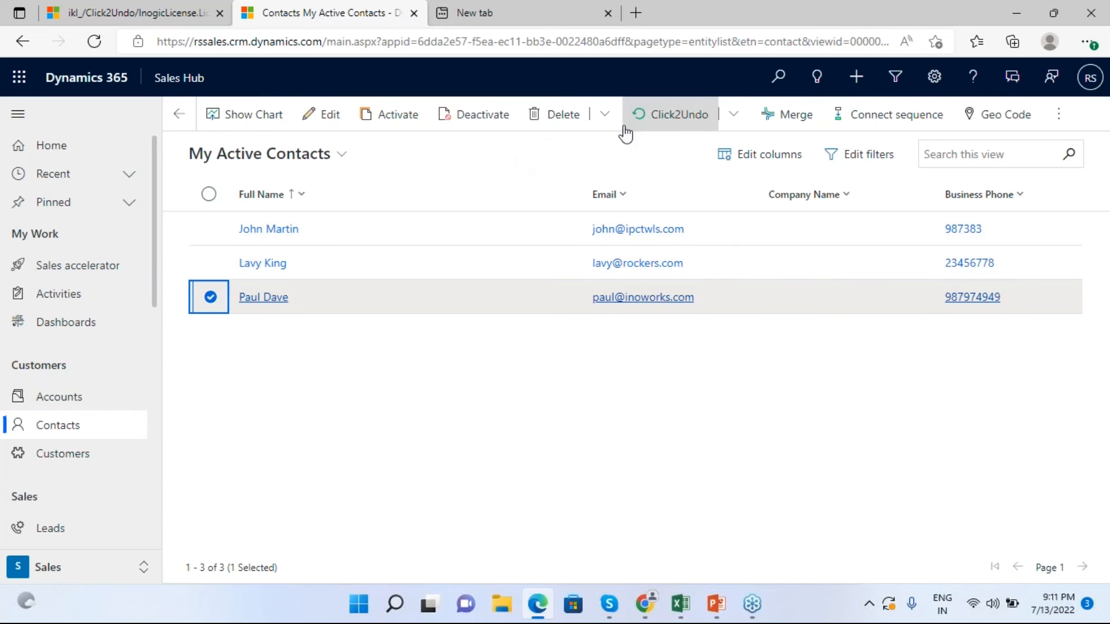
{"action": "left_click", "coordinate": [562, 116]}
{"action": "key", "text": "Return"}
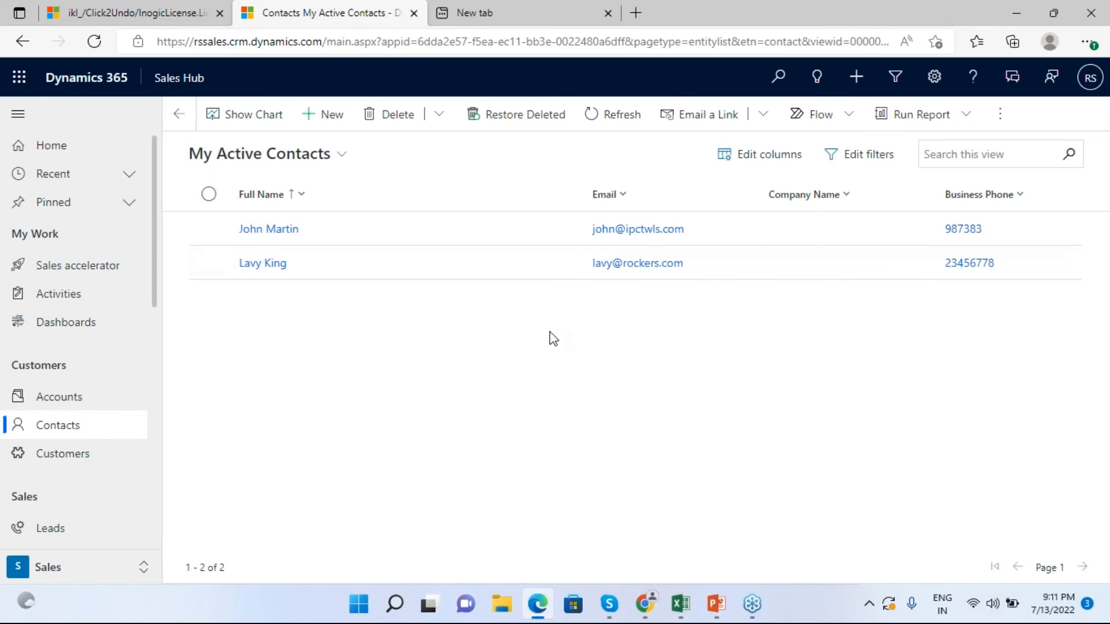
Step: Review the deleted contacts from 7/3/2022 to 7/13/2022 and restore the one deleted at 9:11 PM, acknowledging the restore
{"action": "left_click", "coordinate": [528, 125]}
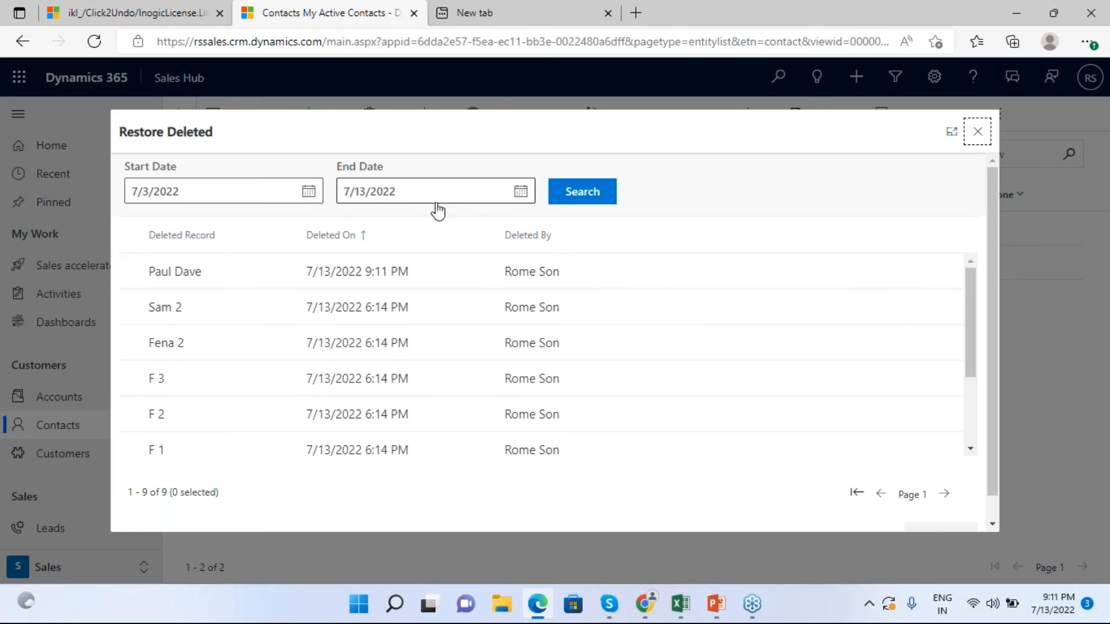
{"action": "scroll", "coordinate": [661, 314], "scroll_direction": "down", "scroll_amount": 5}
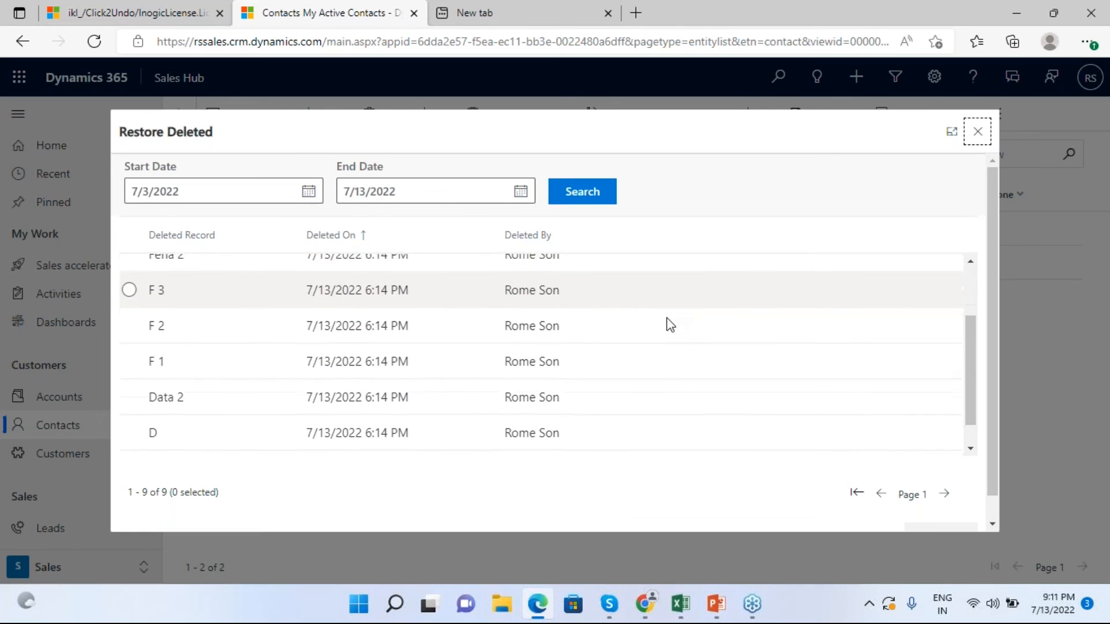
{"action": "scroll", "coordinate": [534, 347], "scroll_direction": "up", "scroll_amount": 5}
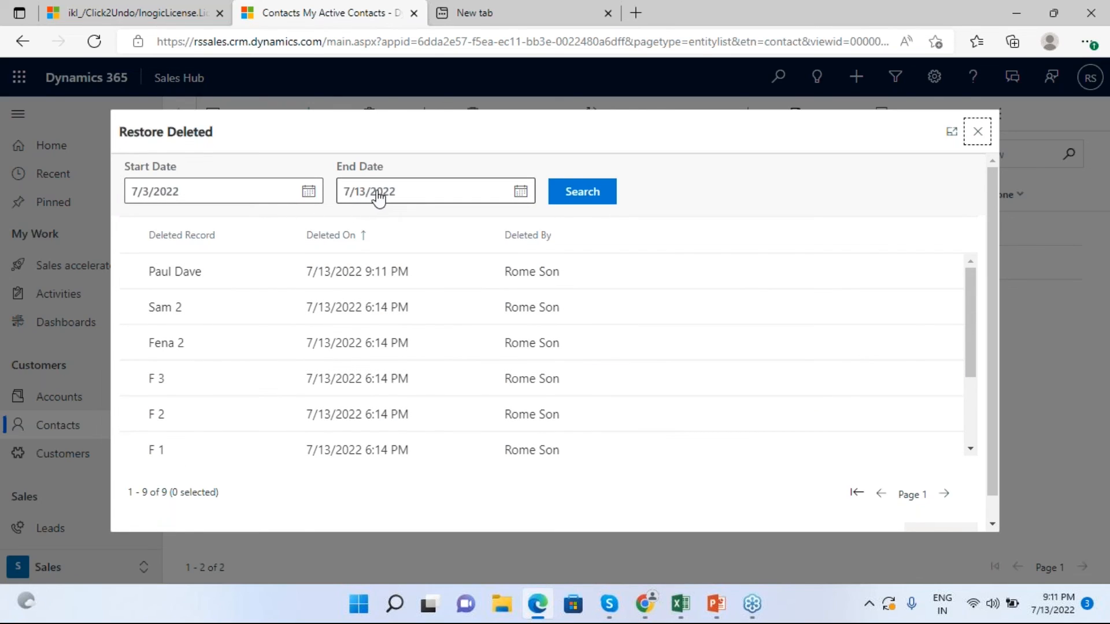
{"action": "left_click", "coordinate": [129, 272]}
{"action": "scroll", "coordinate": [935, 436], "scroll_direction": "down", "scroll_amount": 3}
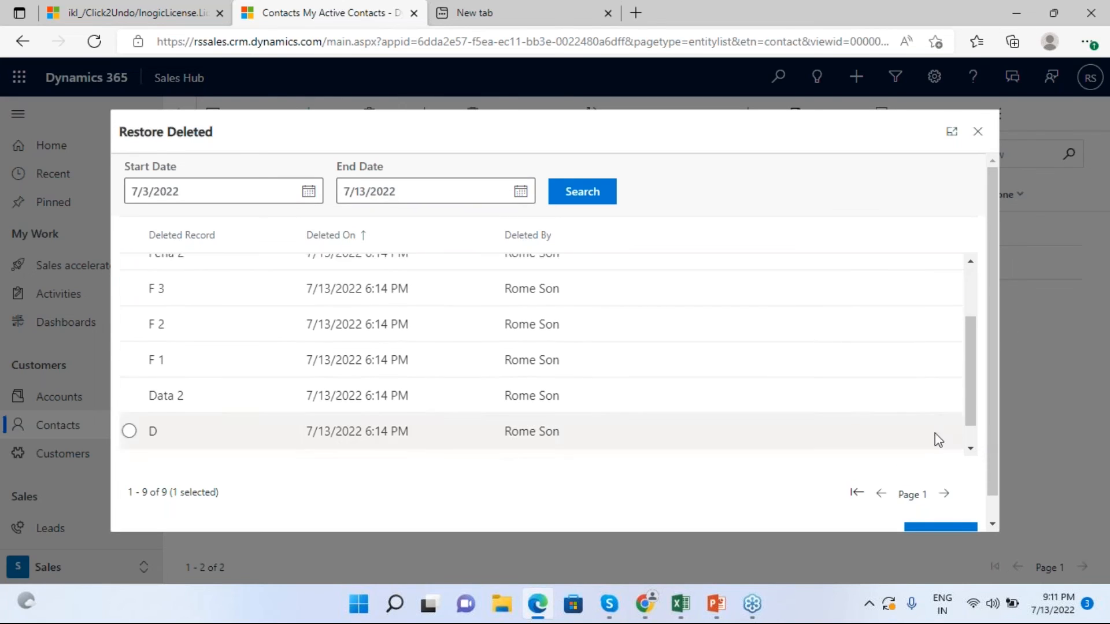
{"action": "scroll", "coordinate": [996, 454], "scroll_direction": "down", "scroll_amount": 1}
{"action": "left_click", "coordinate": [941, 512]}
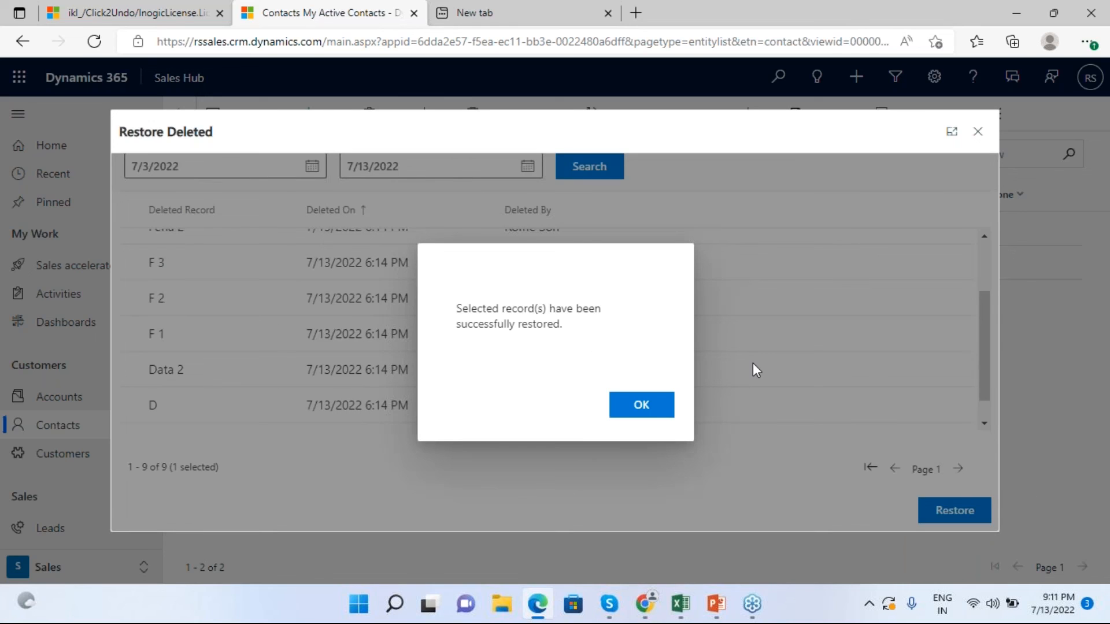
{"action": "left_click", "coordinate": [640, 417]}
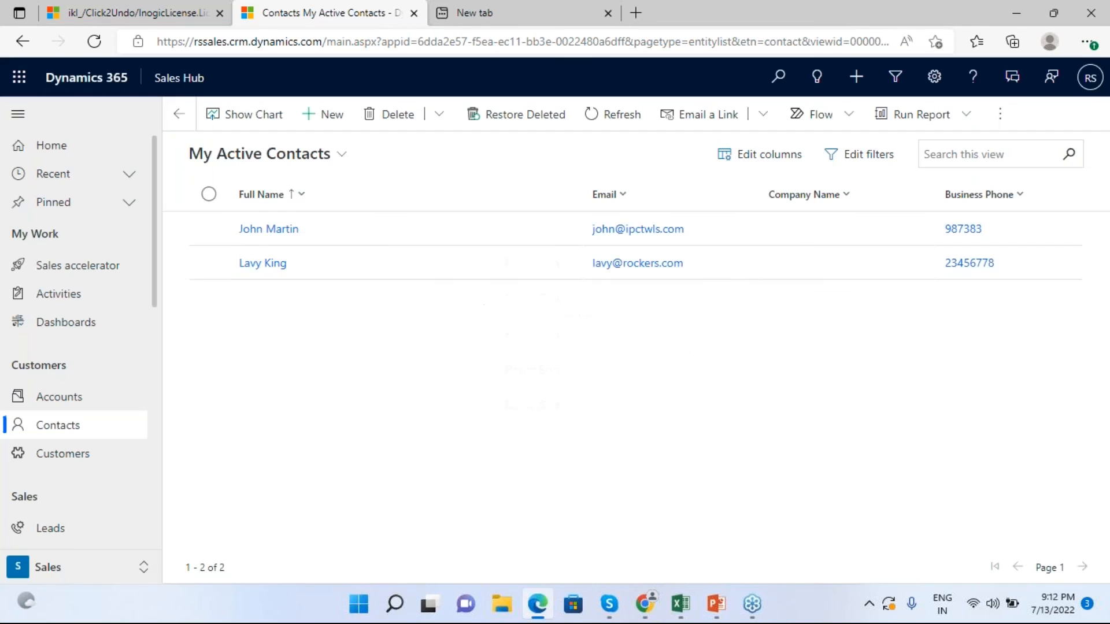
Step: Refresh the My Active Contacts list to bring in the restored contact
{"action": "left_click", "coordinate": [620, 116]}
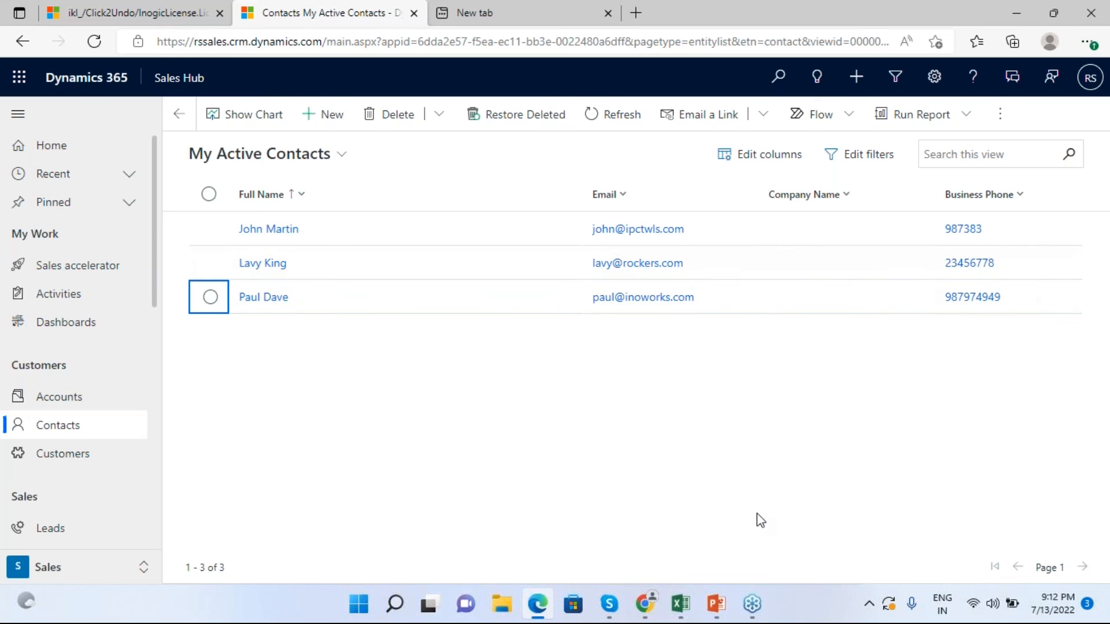
Step: Switch to the 1 Click-Apps-Webinar-Presentation-July-2022 file in PowerPoint and present the slide show from slide 15, "Available for"
{"action": "mouse_move", "coordinate": [715, 602]}
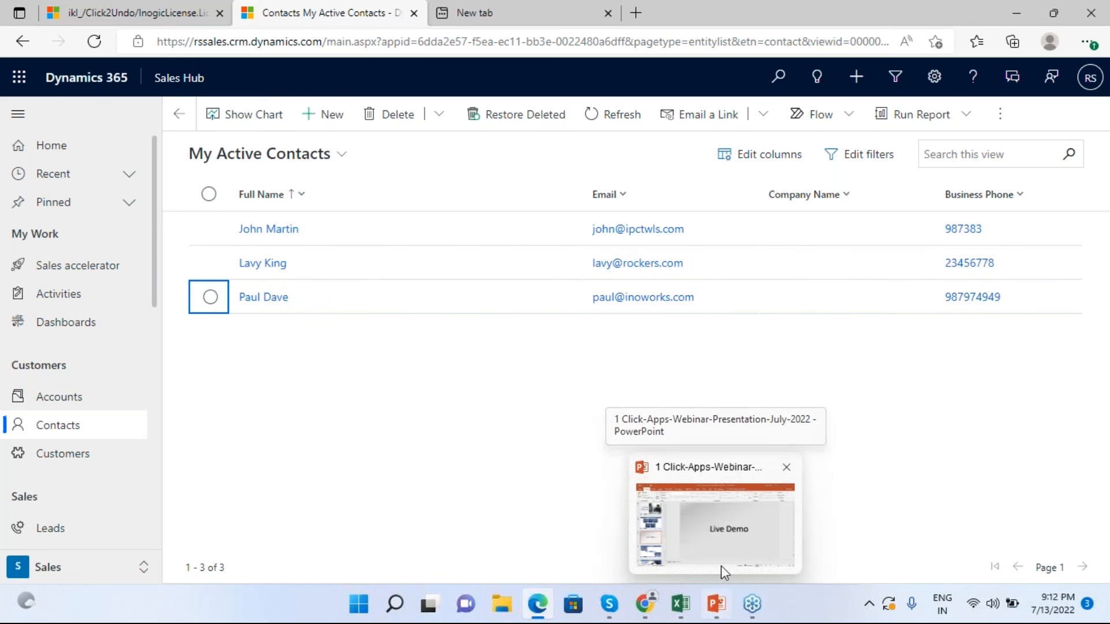
{"action": "left_click", "coordinate": [720, 565]}
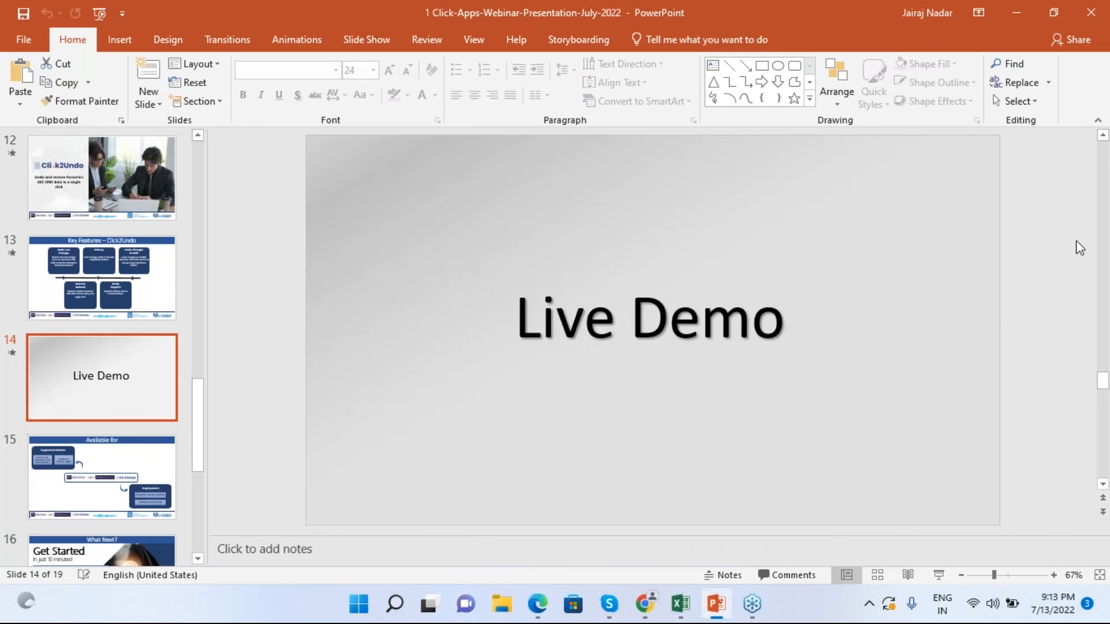
{"action": "left_click", "coordinate": [145, 480]}
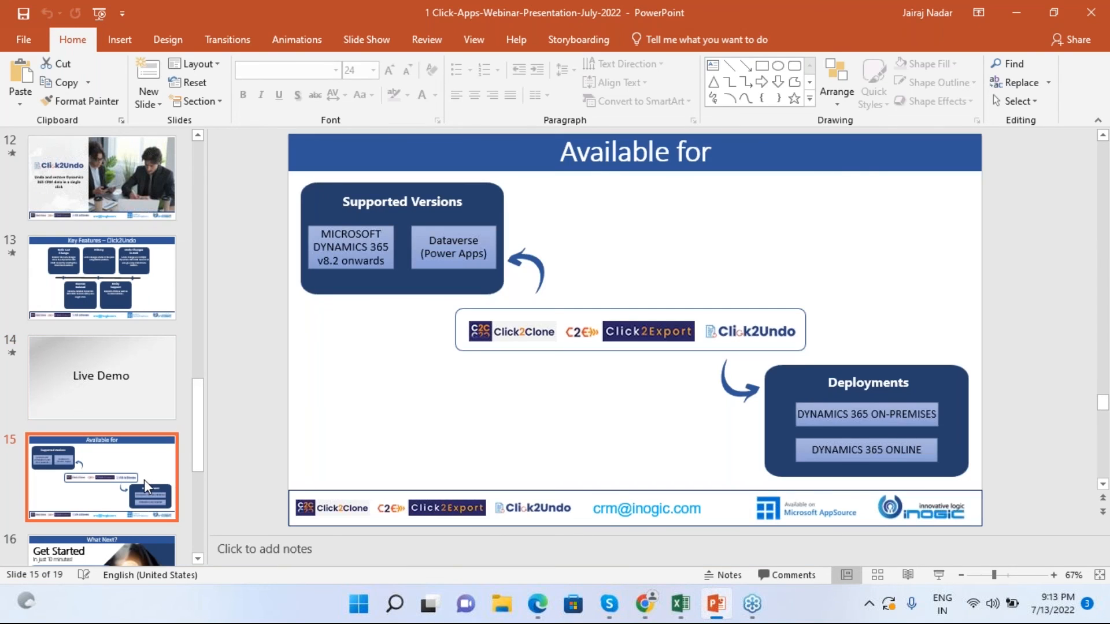
{"action": "key", "text": "shift+F5"}
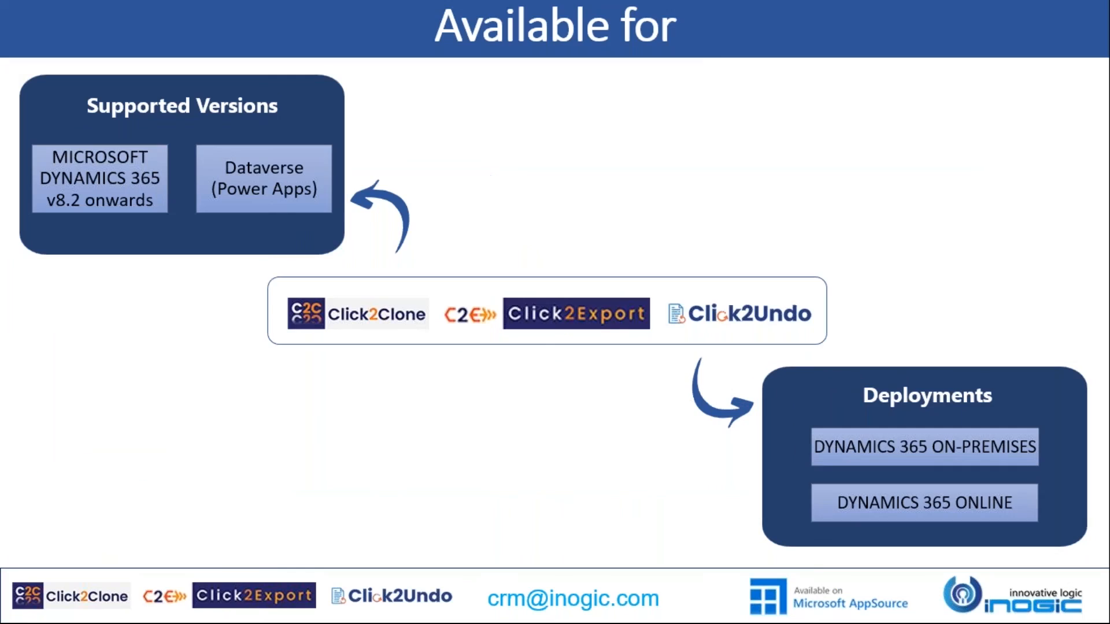
{"action": "left_click", "coordinate": [471, 434]}
{"action": "key", "text": "Left"}
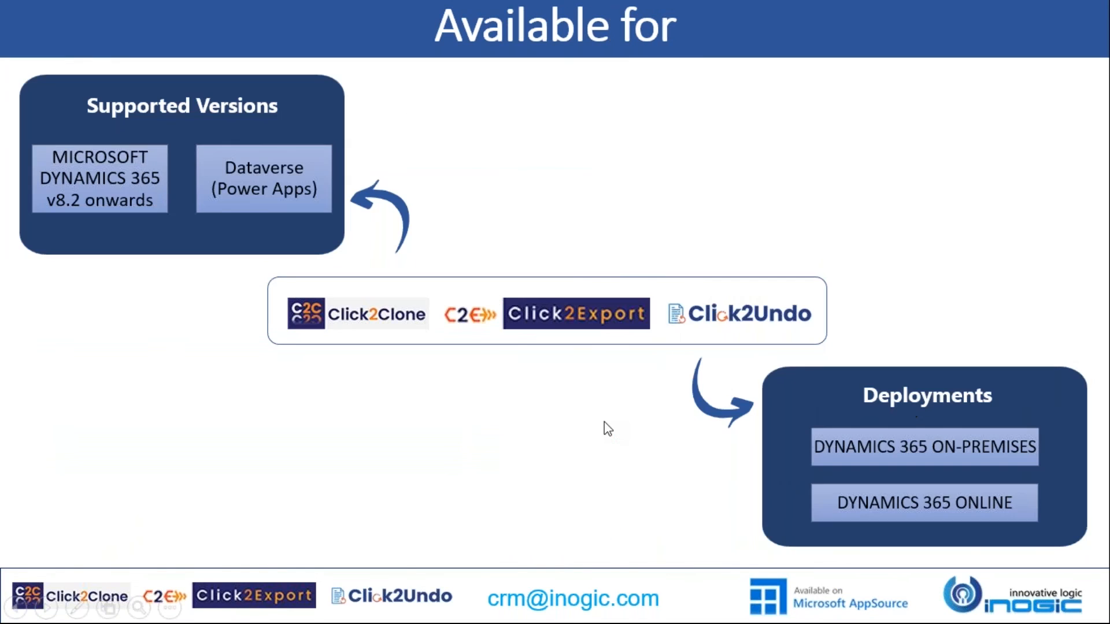